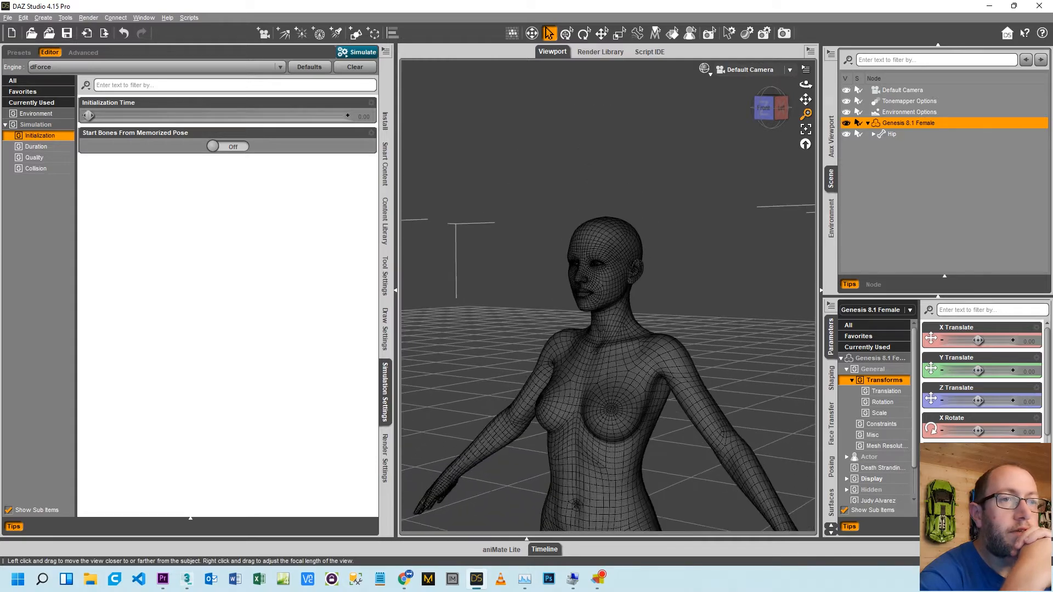
# Export the Genesis 8.1 Female figure as Avatar.obj into the necklace tutorial folder with the DAZ Studio (1 unit = 1cm) preset
pyautogui.moveTo(801, 103); pyautogui.dragTo(788, 217)
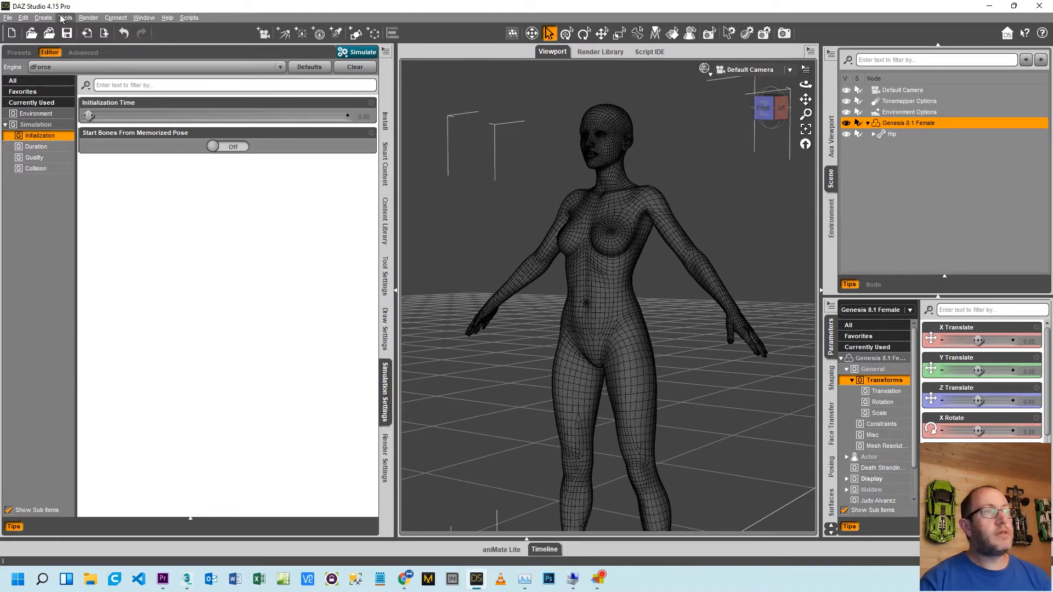
pyautogui.click(8, 18)
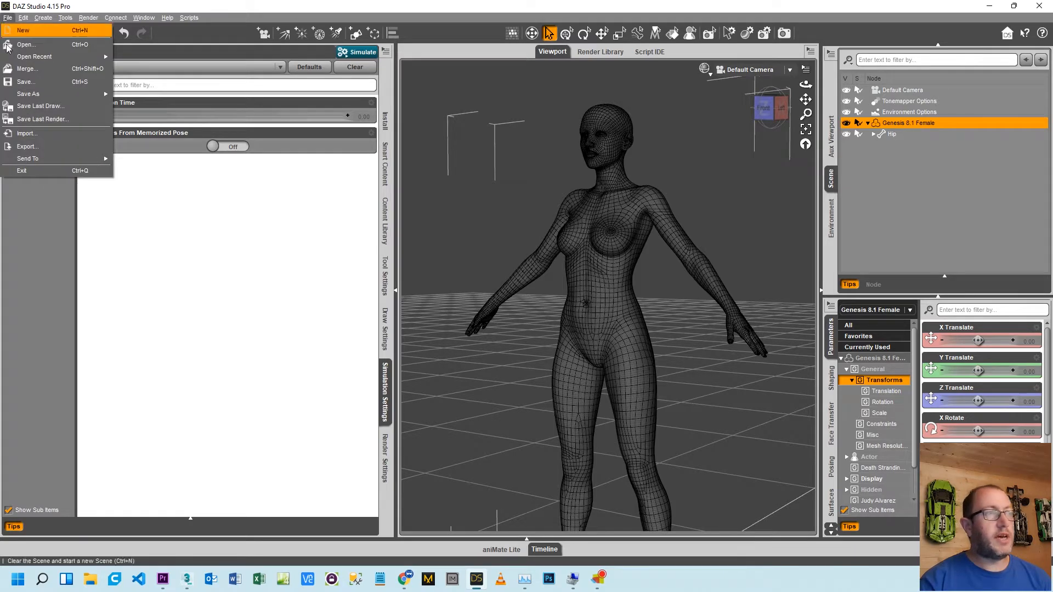
pyautogui.moveTo(24, 95)
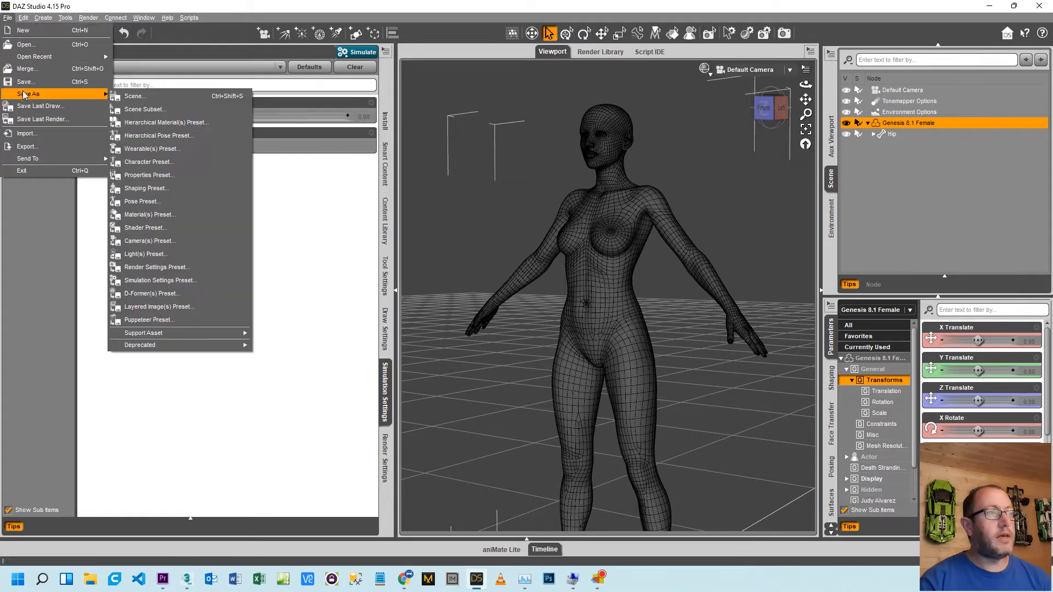
pyautogui.click(35, 146)
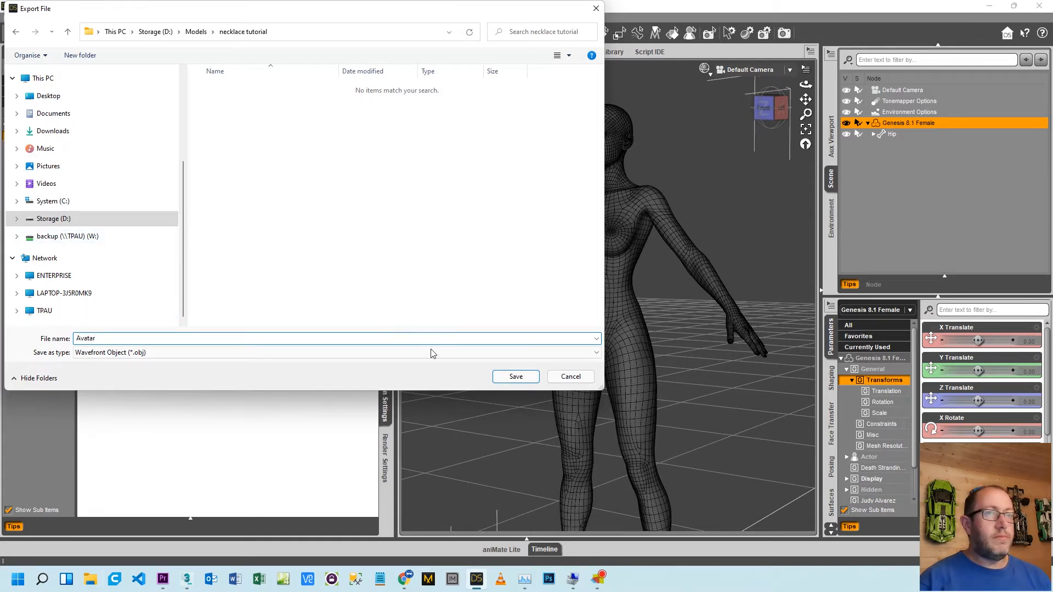
pyautogui.click(516, 377)
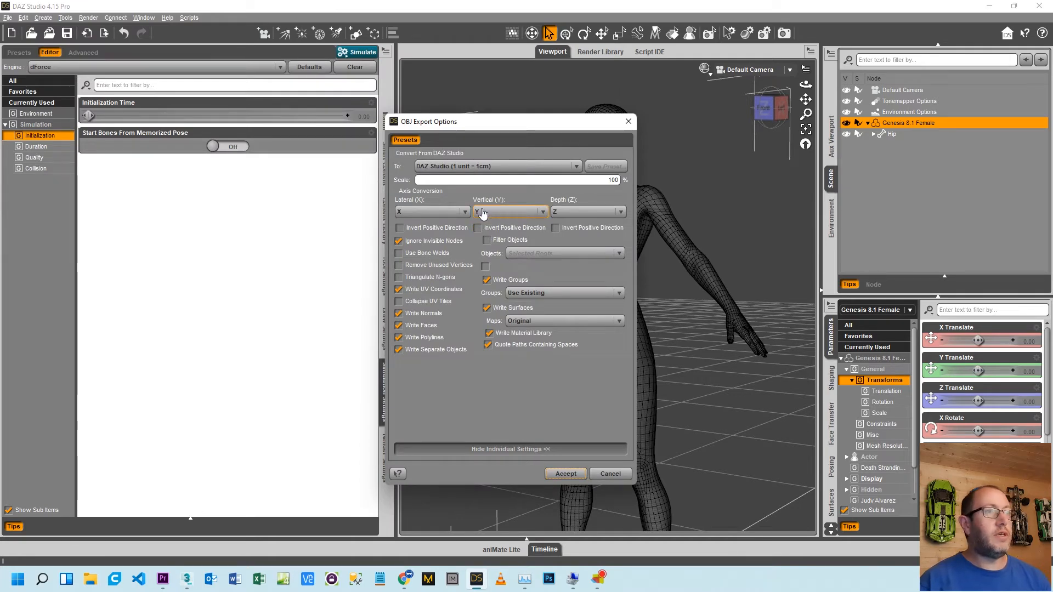
pyautogui.click(500, 166)
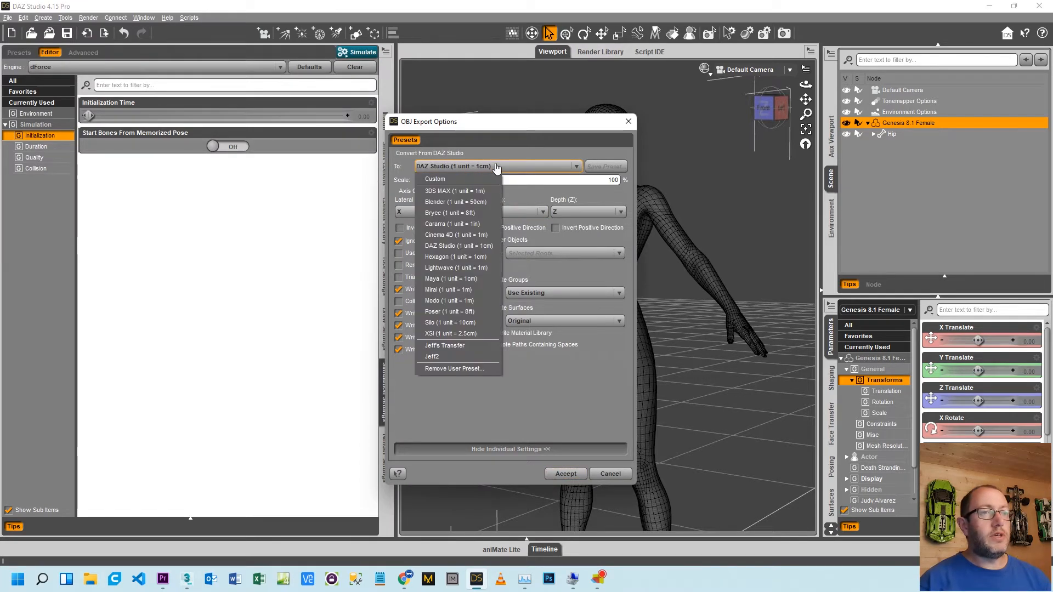
pyautogui.click(452, 246)
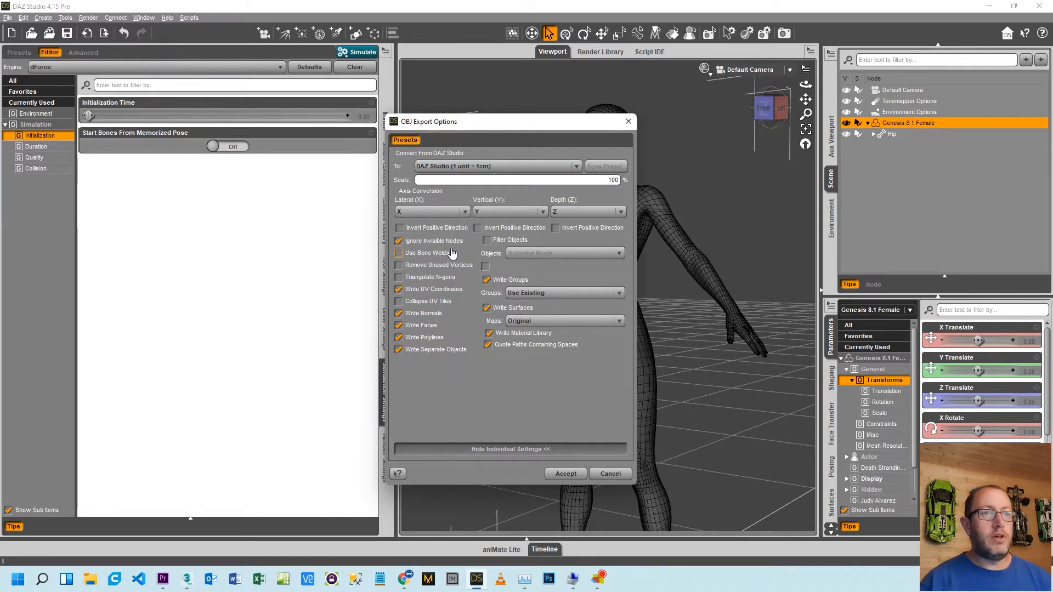
pyautogui.click(565, 473)
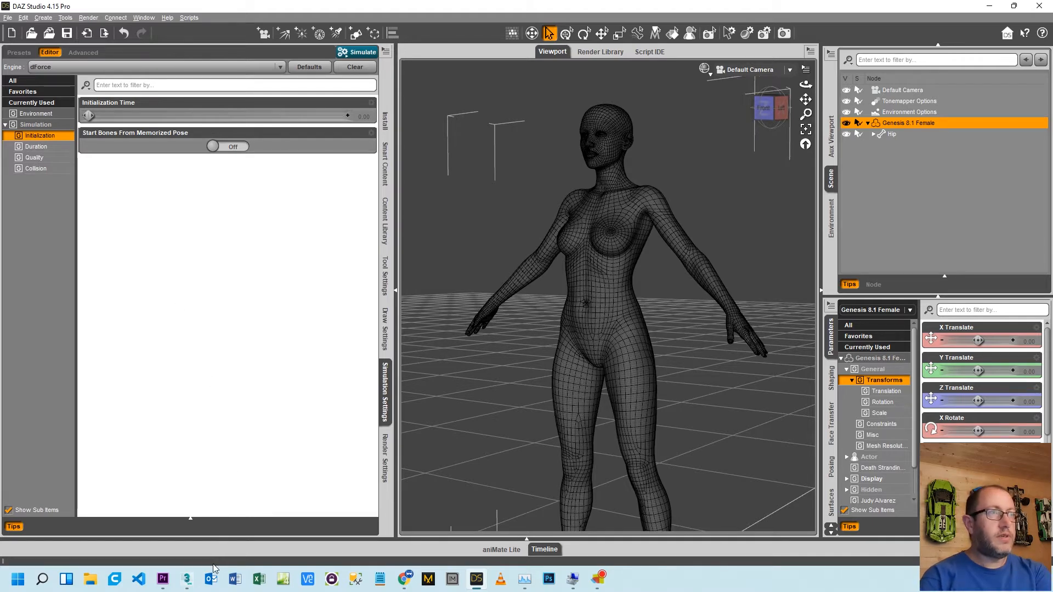
# Switch to 3ds Max and check the display units and the system unit scale
pyautogui.click(187, 579)
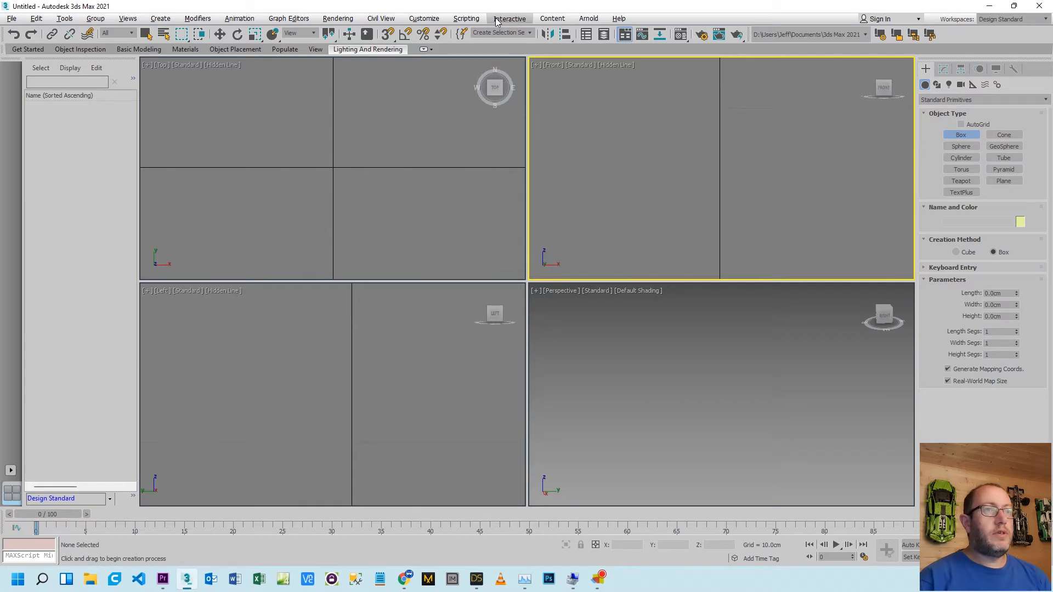
pyautogui.click(424, 20)
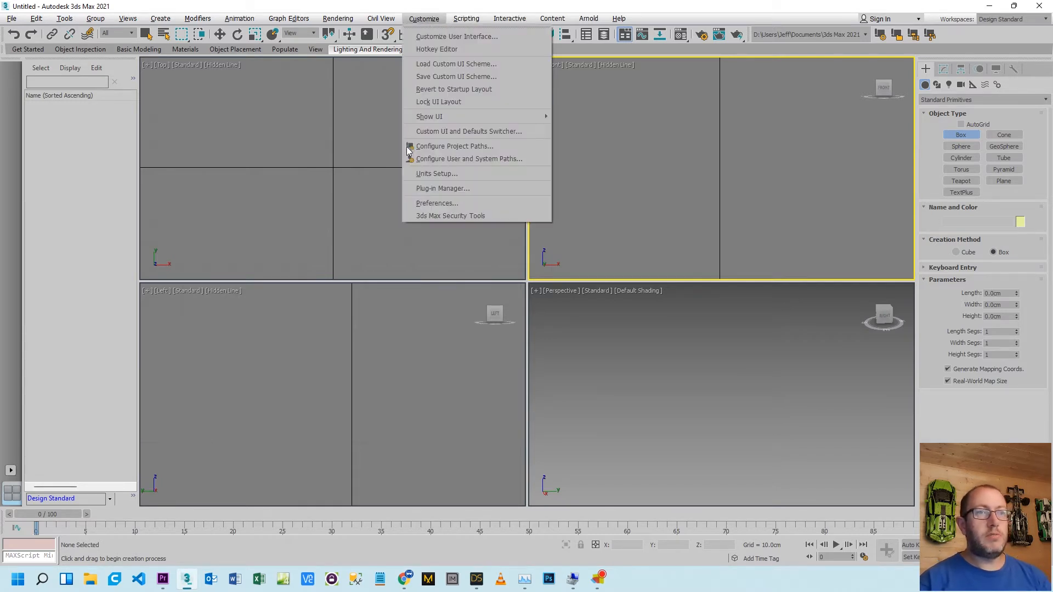
pyautogui.click(426, 173)
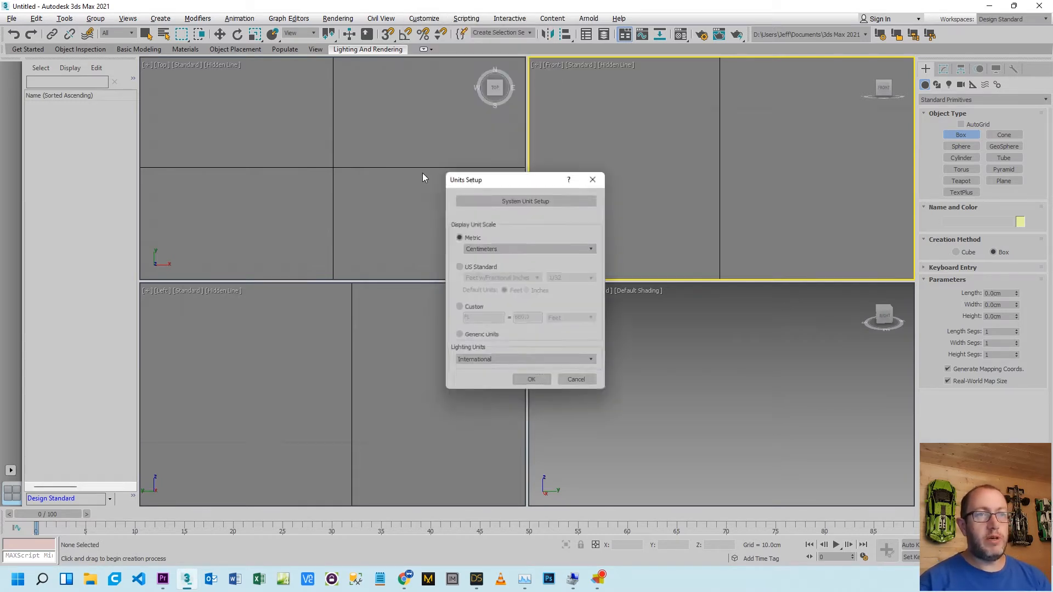
pyautogui.click(527, 197)
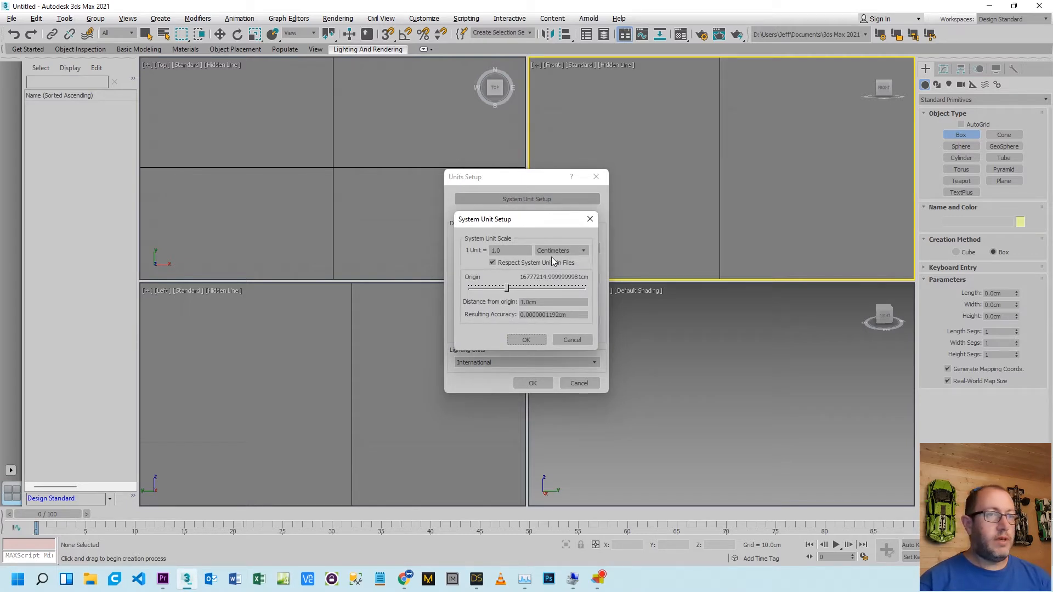
pyautogui.click(526, 340)
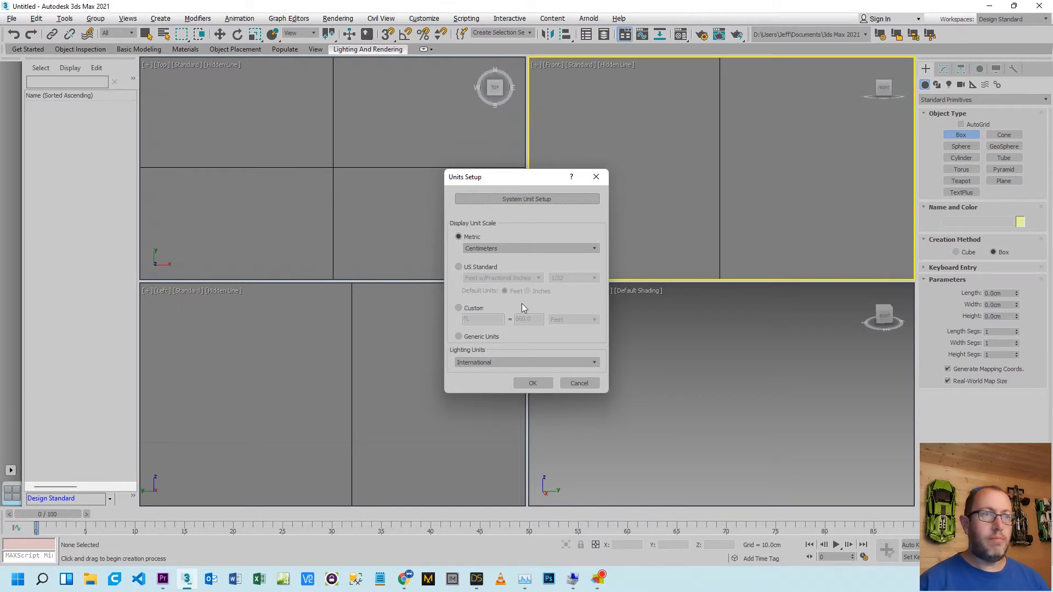
pyautogui.click(532, 382)
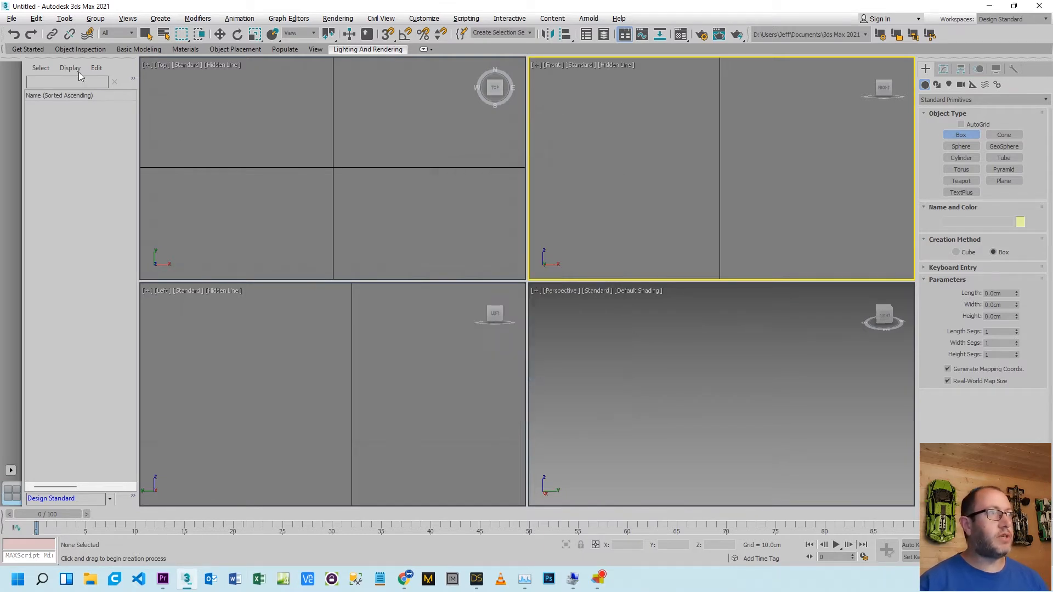
# Import Avatar.obj from the necklace tutorial folder using the DAZ Studio import preset
pyautogui.click(11, 18)
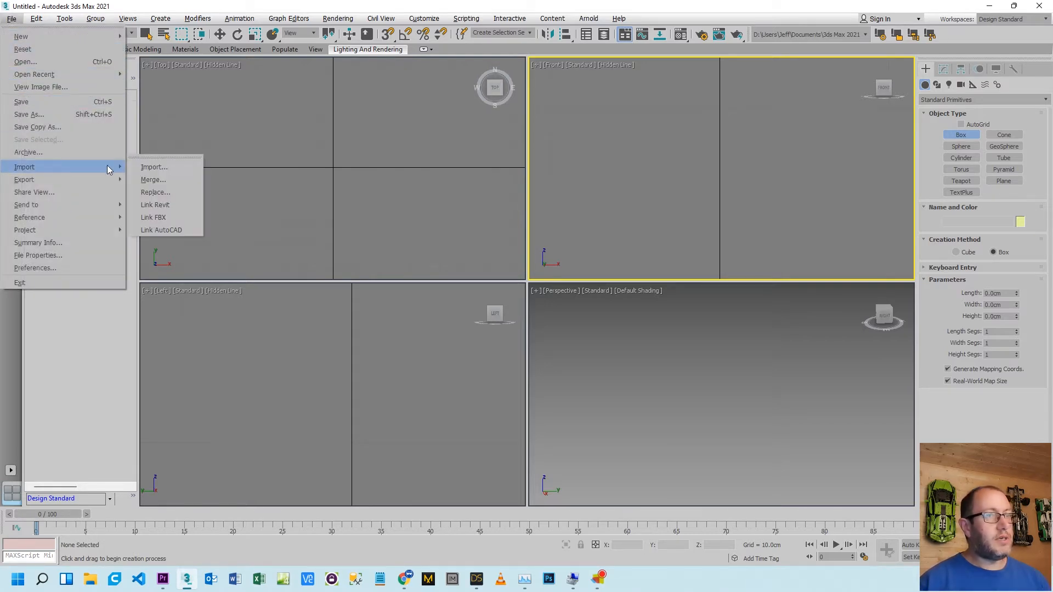
pyautogui.click(151, 167)
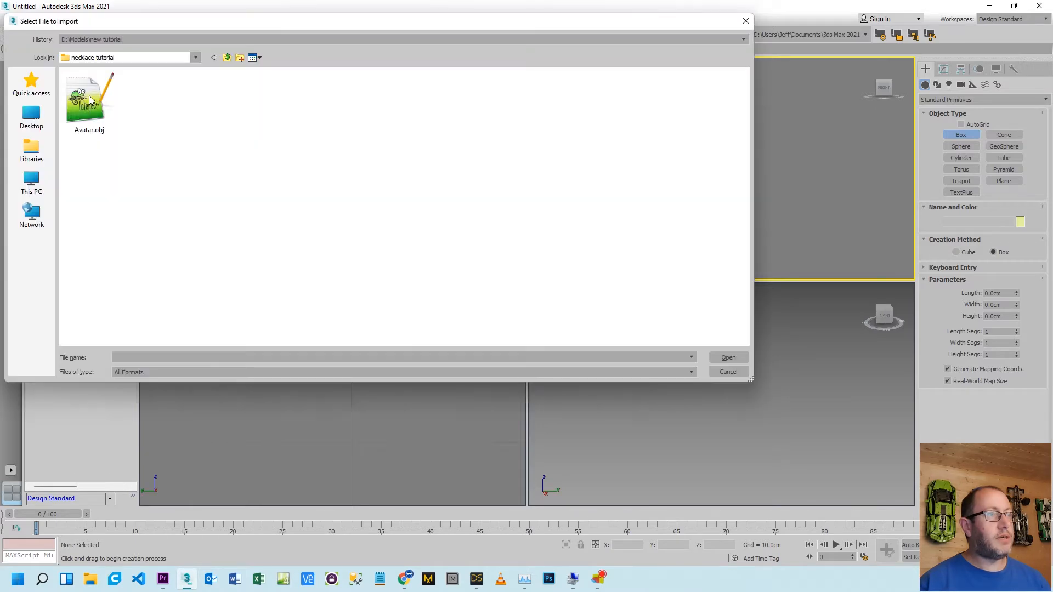
pyautogui.doubleClick(90, 101)
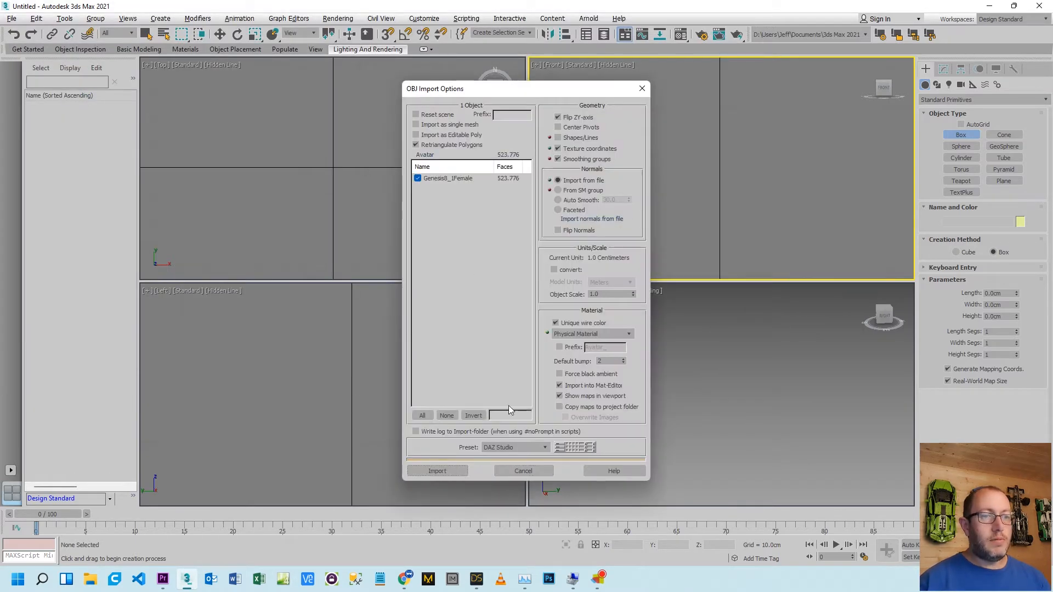
pyautogui.click(511, 447)
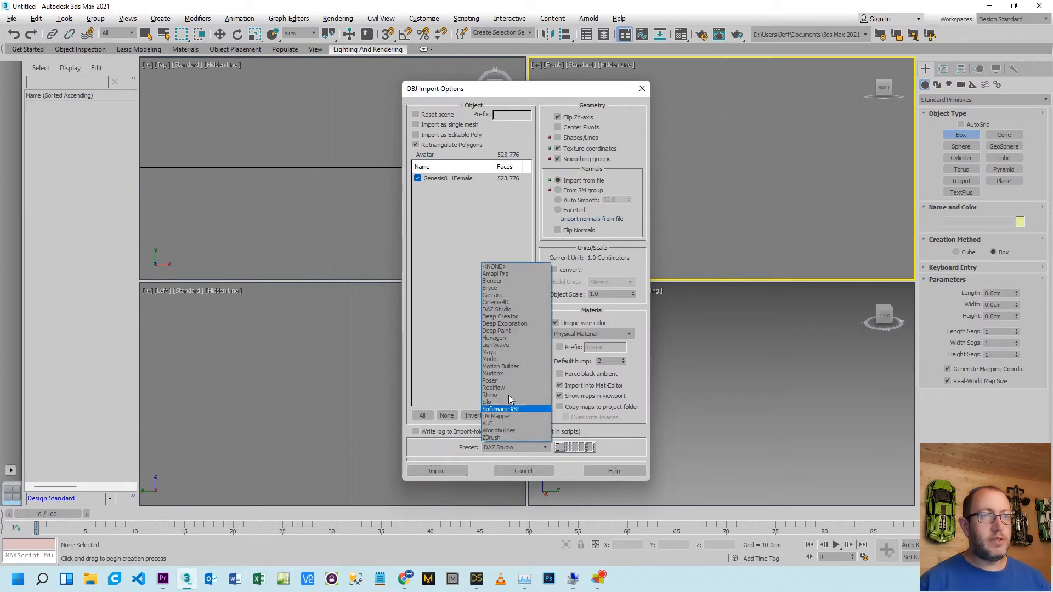
pyautogui.click(497, 309)
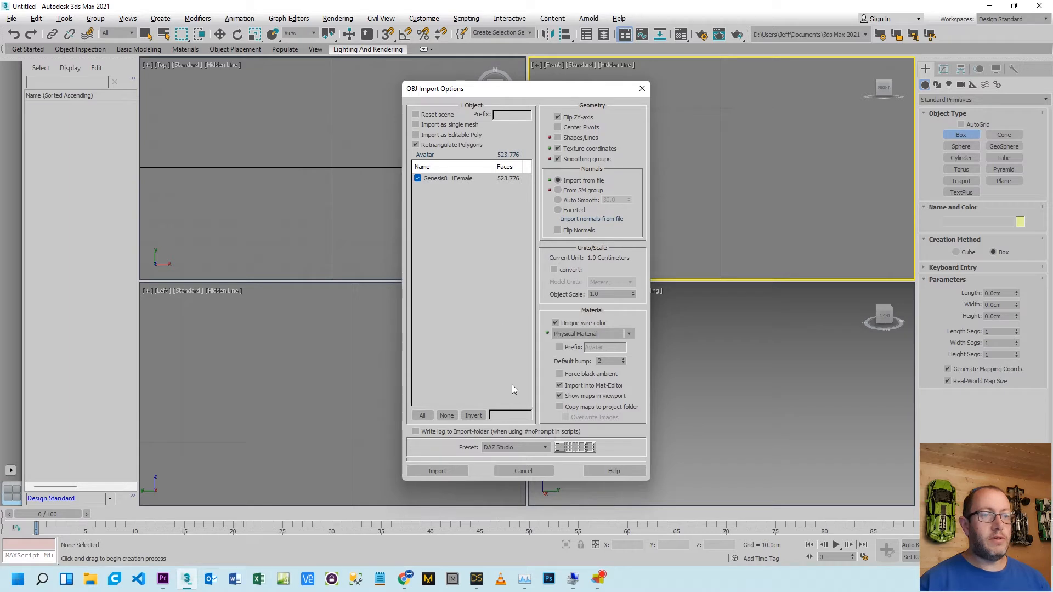
pyautogui.click(456, 471)
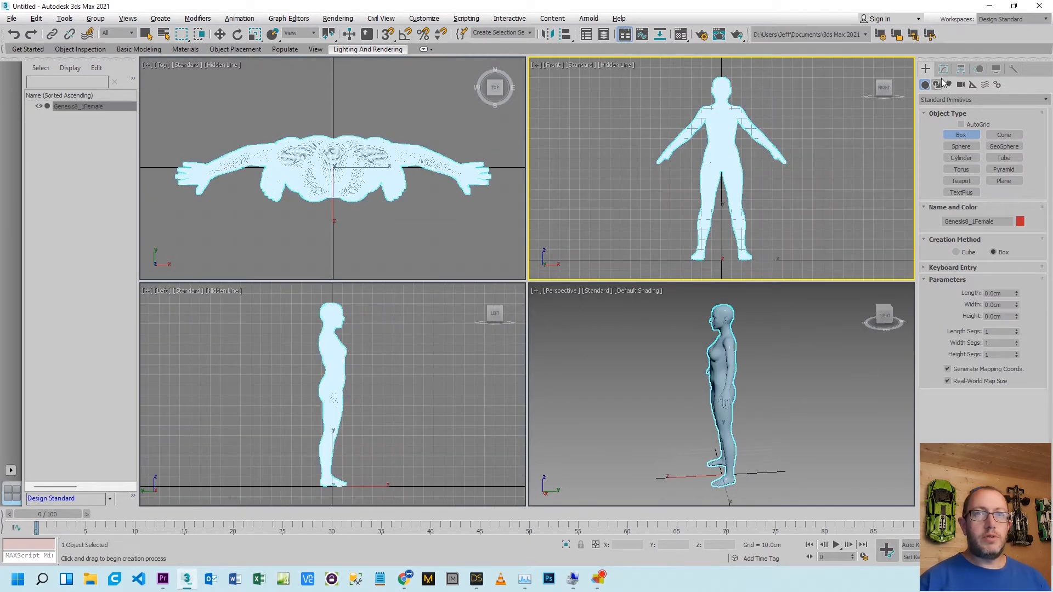
# Draw a temporary box about 183 cm long and 14 cm wide beside the figure to check its height, and remove it
pyautogui.moveTo(791, 78); pyautogui.dragTo(806, 263)
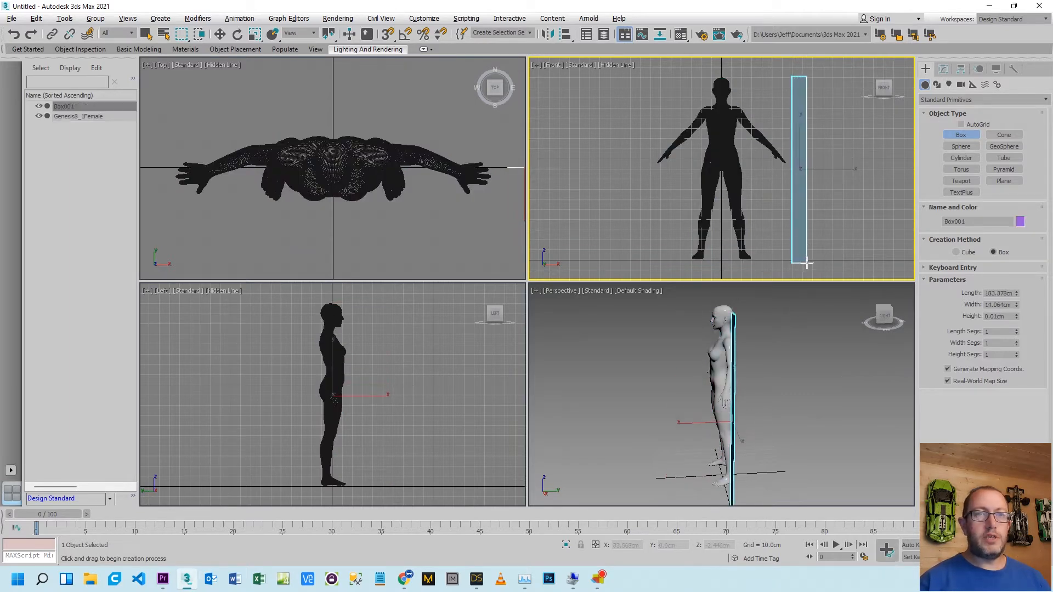
pyautogui.click(805, 263)
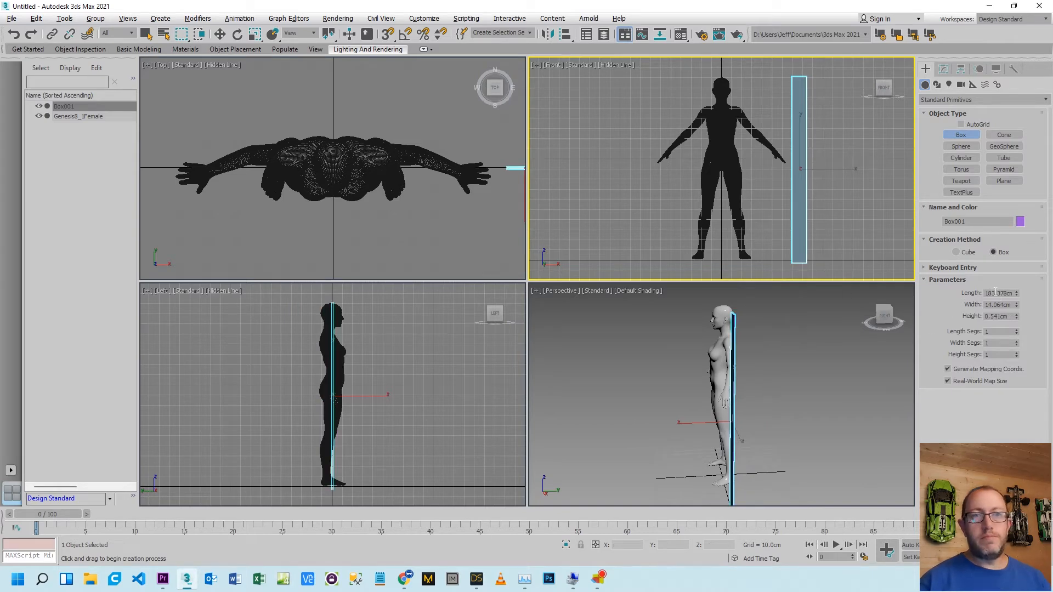
pyautogui.rightClick(826, 288)
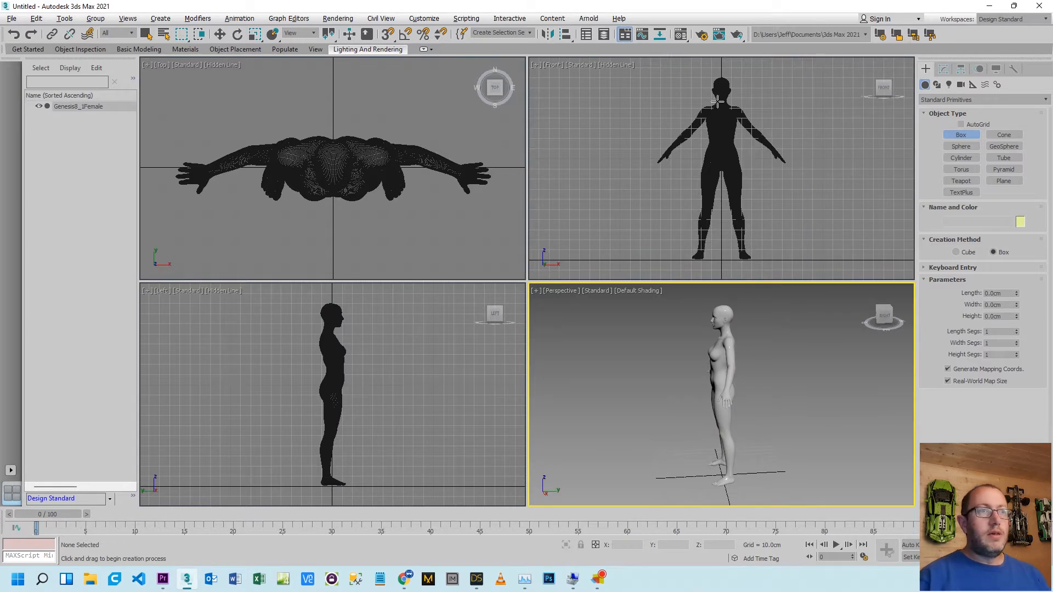
# Create a torus around the figure's neck in the top view, with Radius 1 about 10.9 cm and Radius 2 about 0.2 cm
pyautogui.scroll(5, 726, 70)
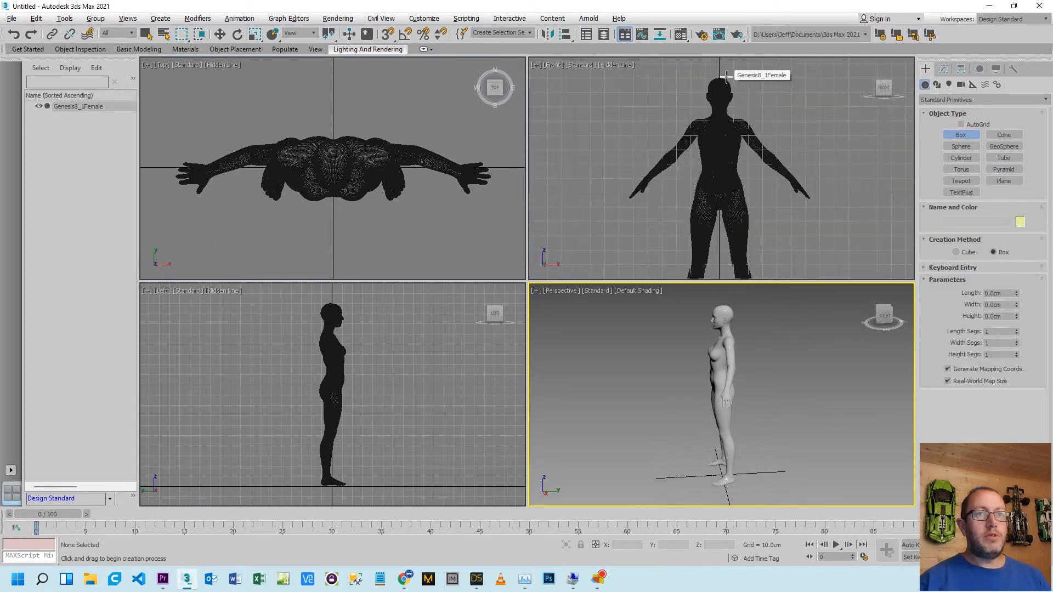
pyautogui.scroll(5, 719, 127)
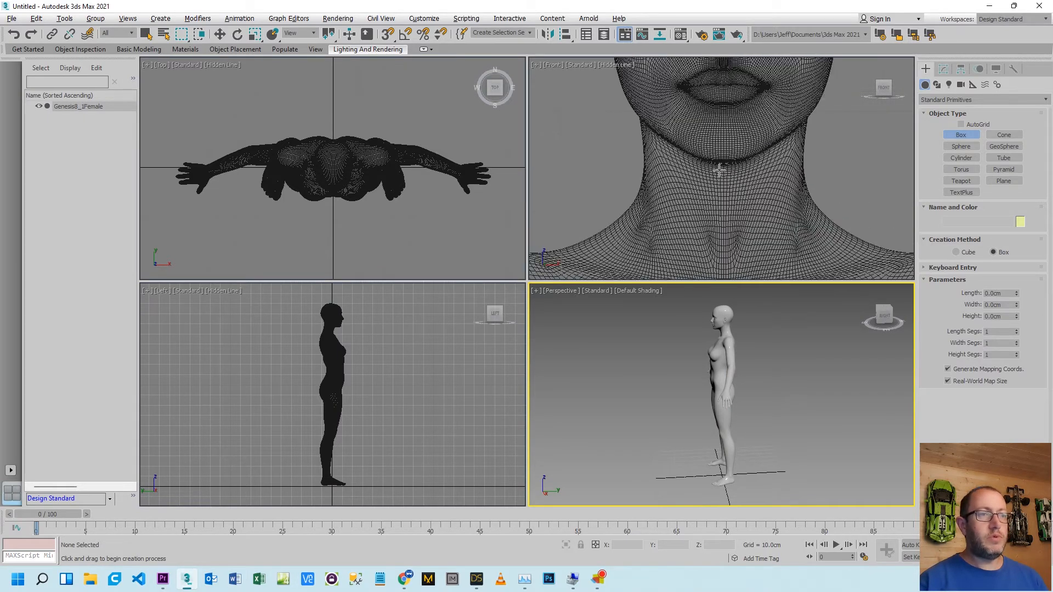
pyautogui.scroll(5, 330, 323)
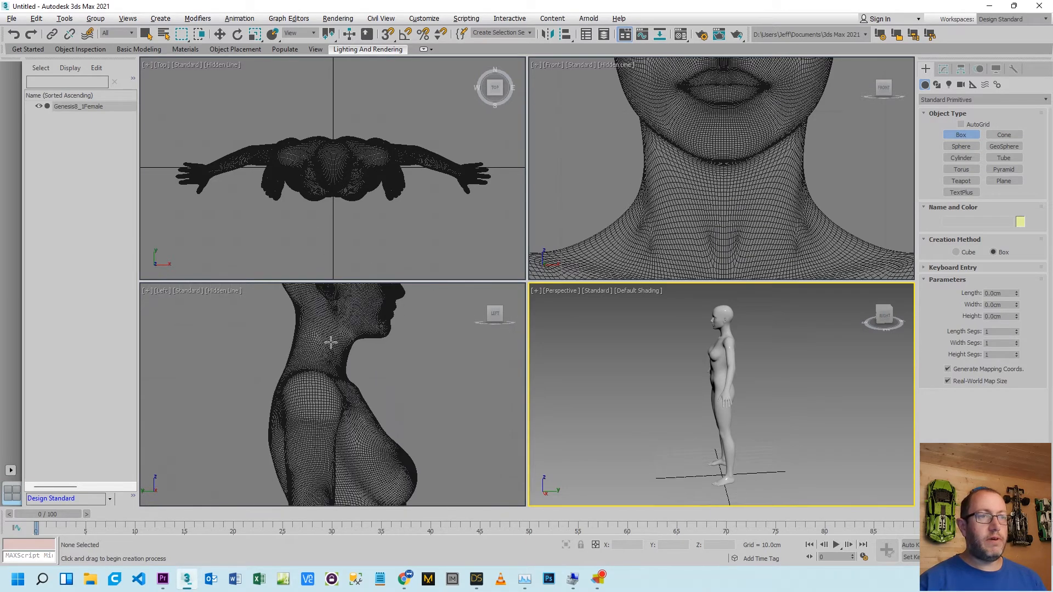
pyautogui.scroll(4, 306, 332)
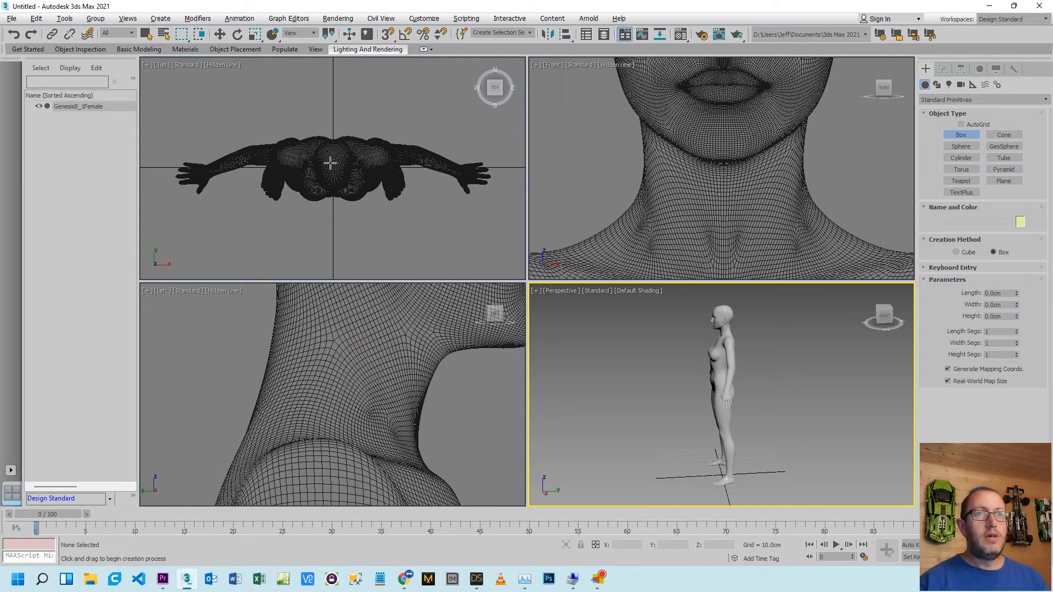
pyautogui.scroll(6, 331, 175)
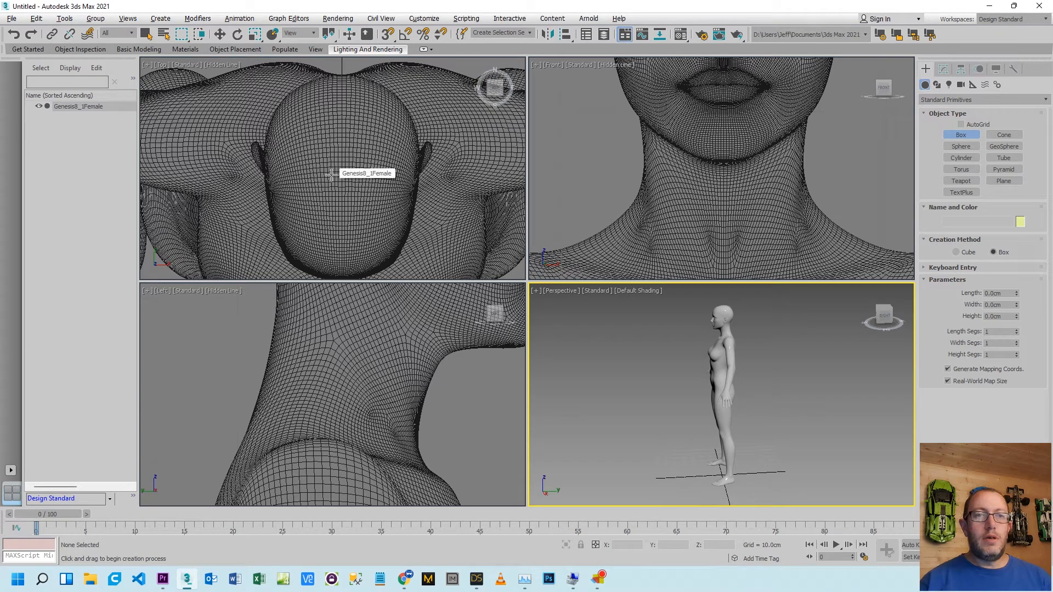
pyautogui.scroll(6, 724, 329)
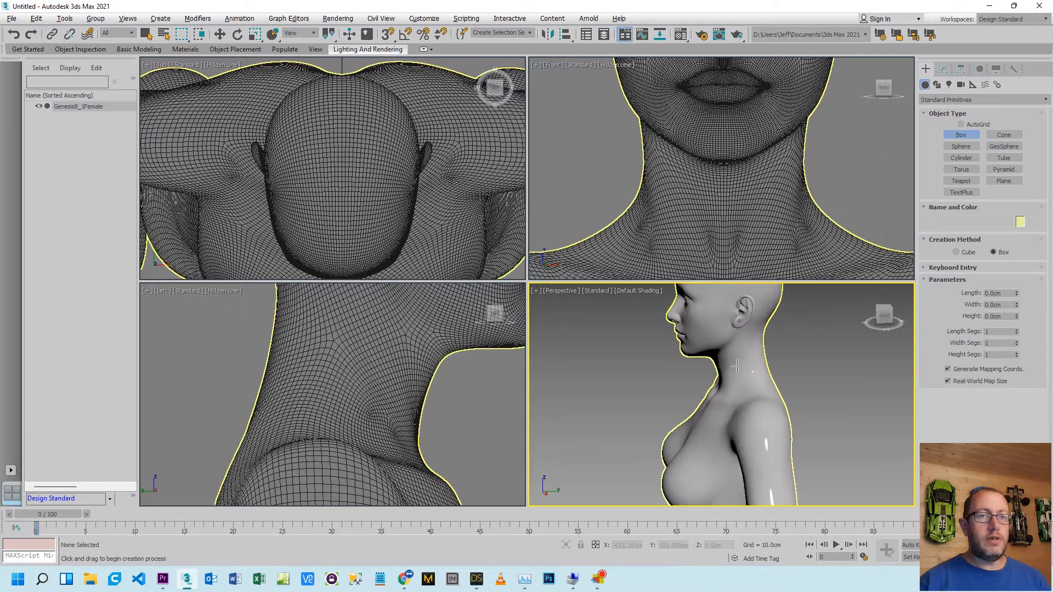
pyautogui.scroll(3, 737, 365)
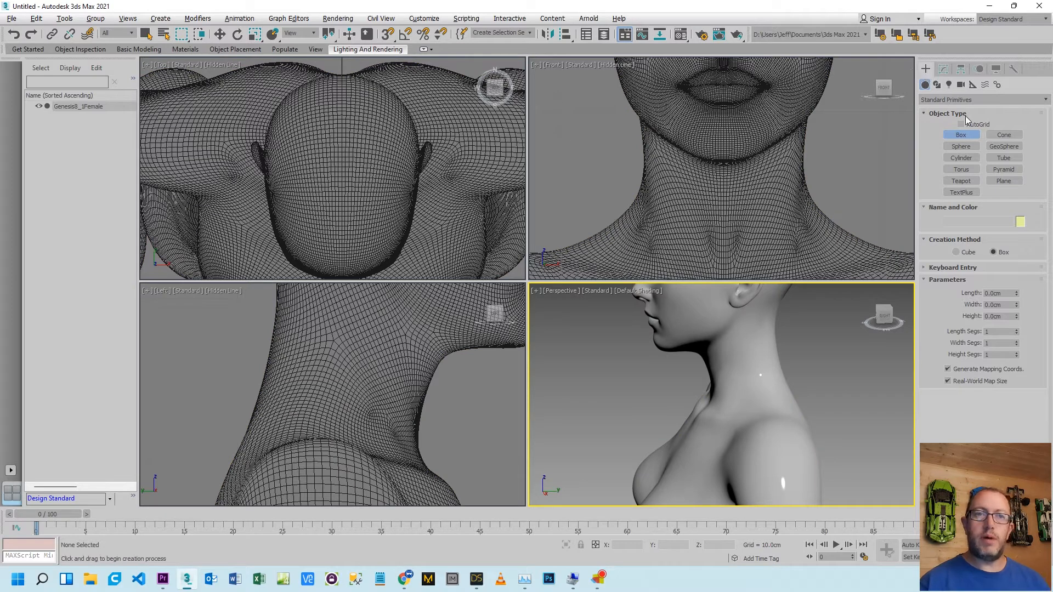
pyautogui.click(965, 171)
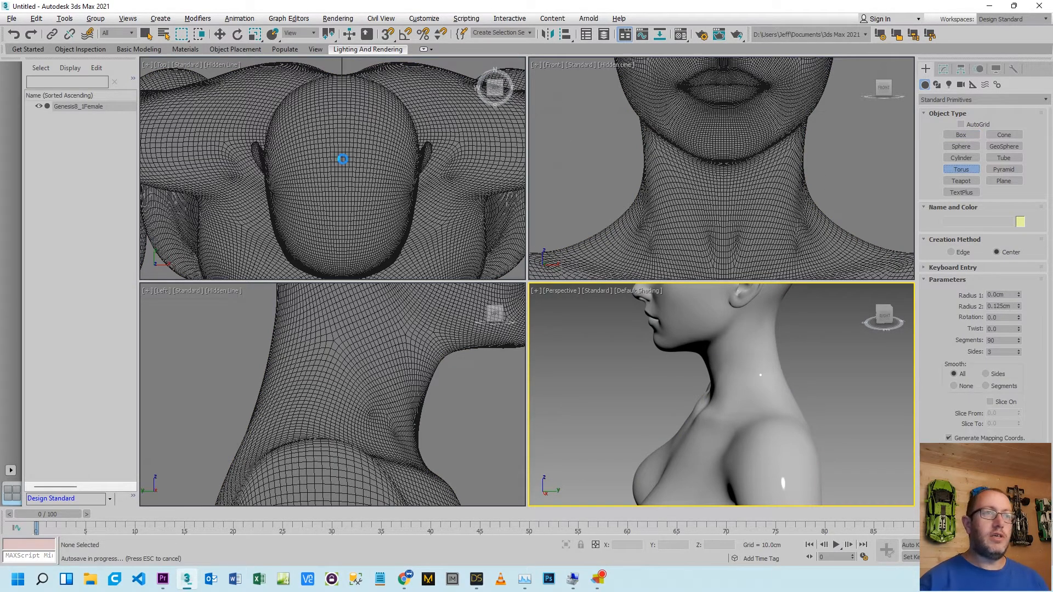
pyautogui.moveTo(341, 156); pyautogui.dragTo(454, 169)
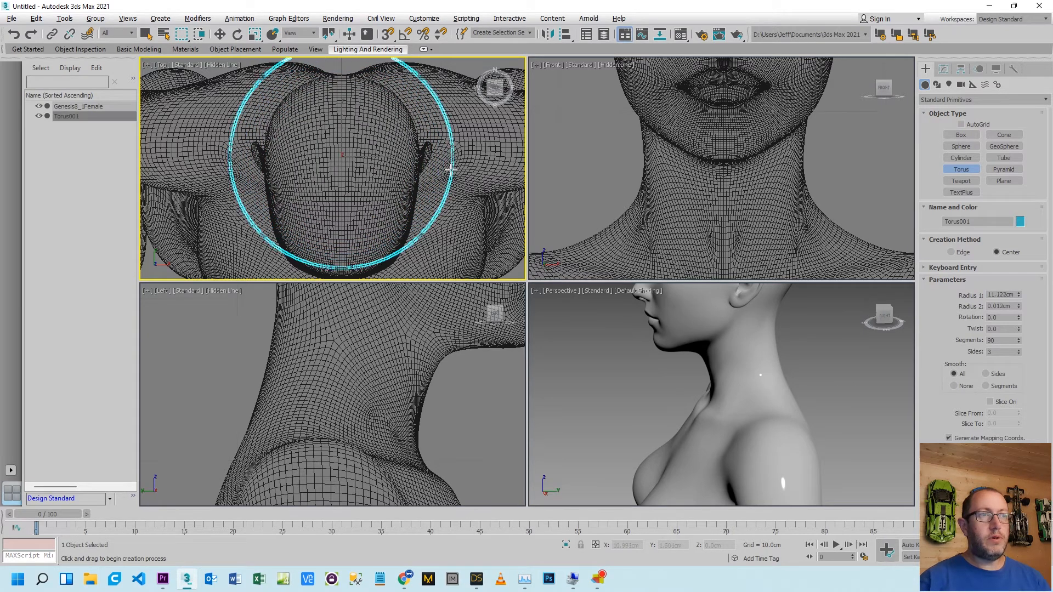
pyautogui.click(447, 170)
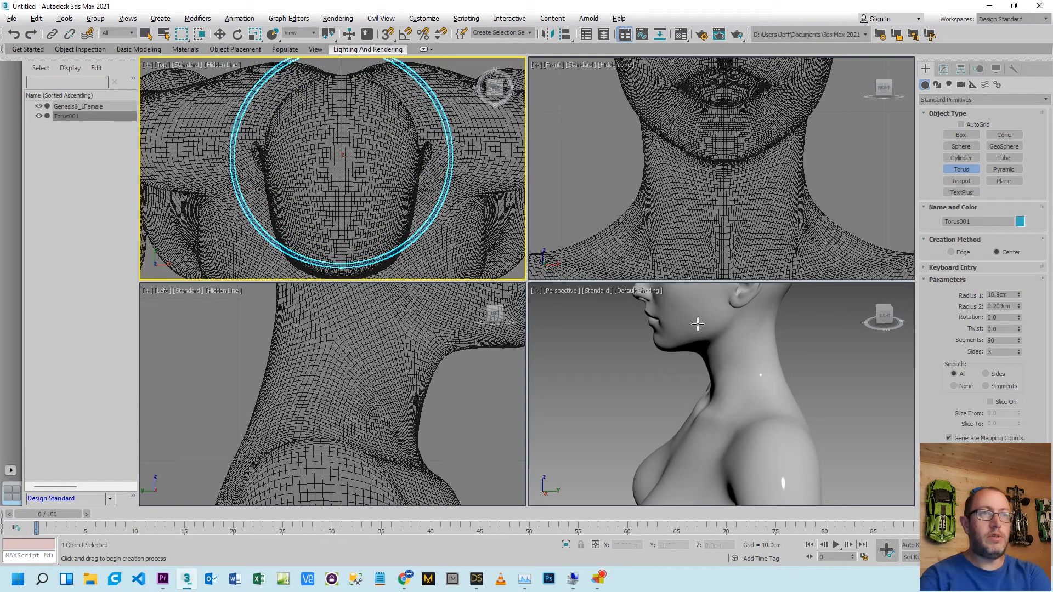
# Set the torus's Radius 1 to 10 cm and its Radius 2 to 0.5 cm
pyautogui.doubleClick(997, 295)
pyautogui.write('1')
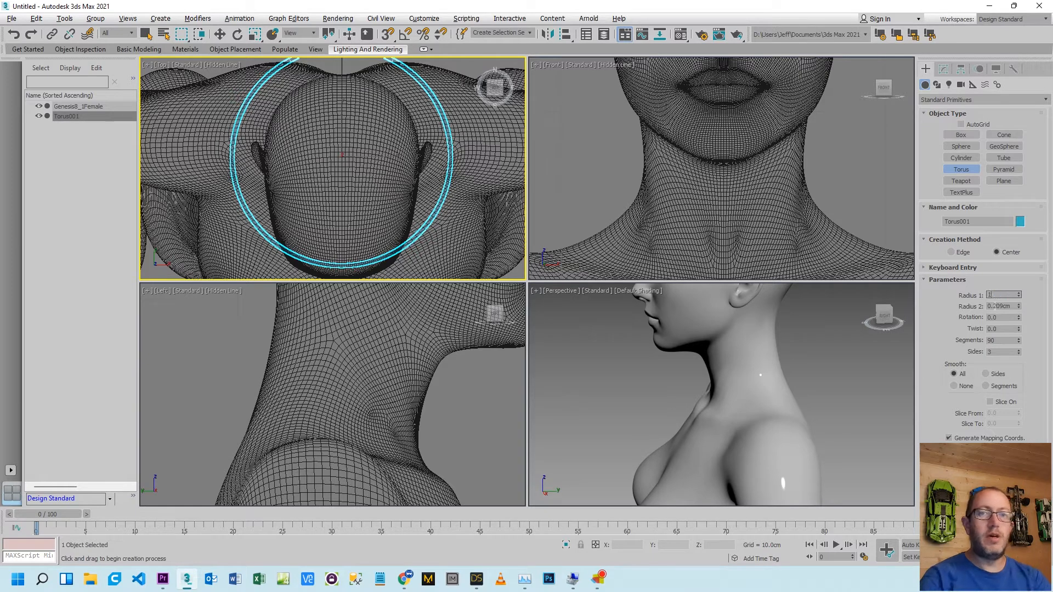
pyautogui.doubleClick(997, 306)
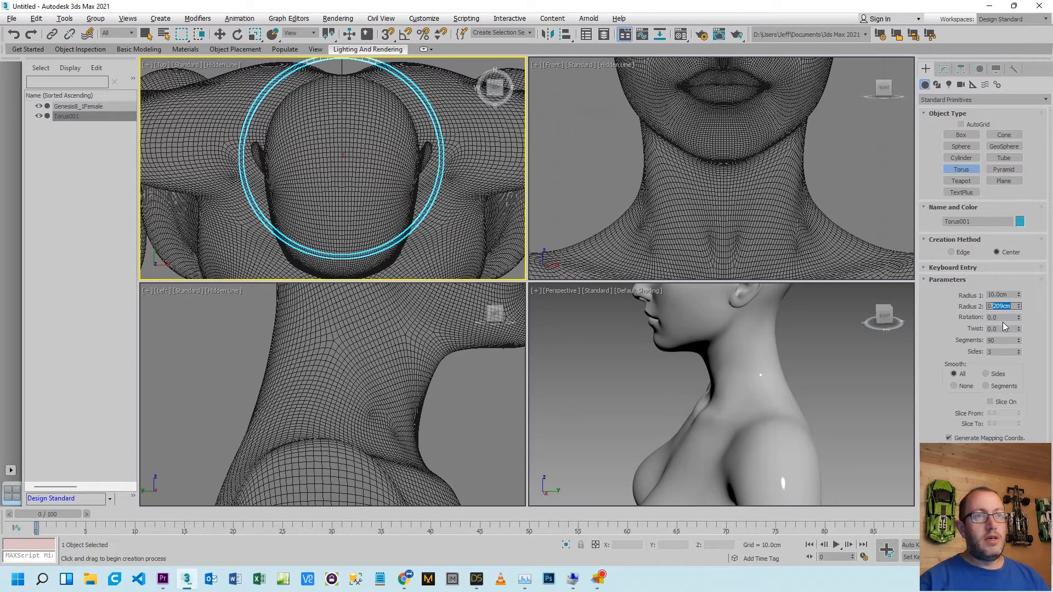
pyautogui.write('5')
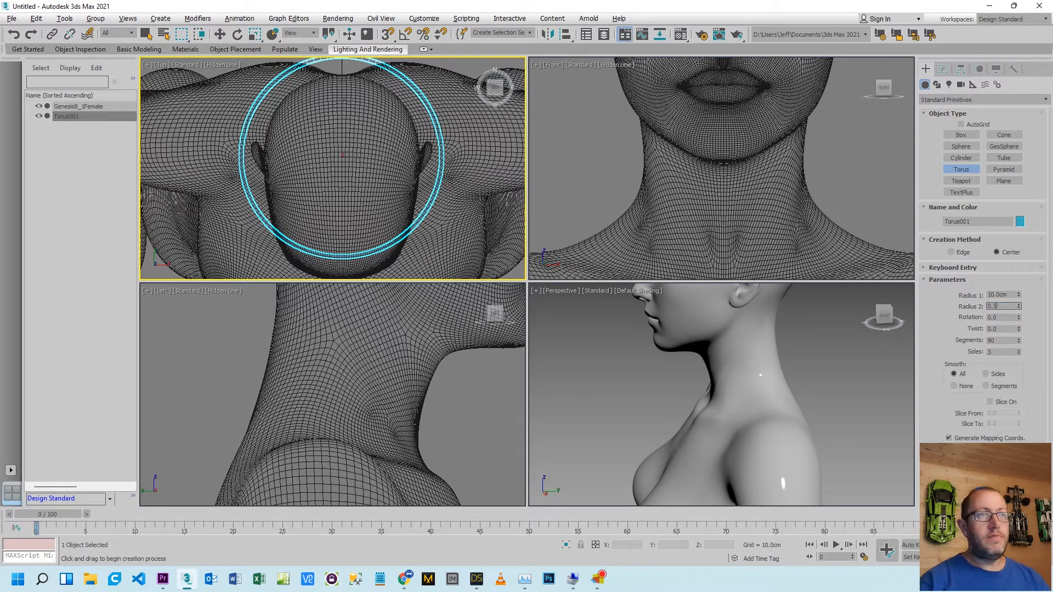
pyautogui.click(1009, 294)
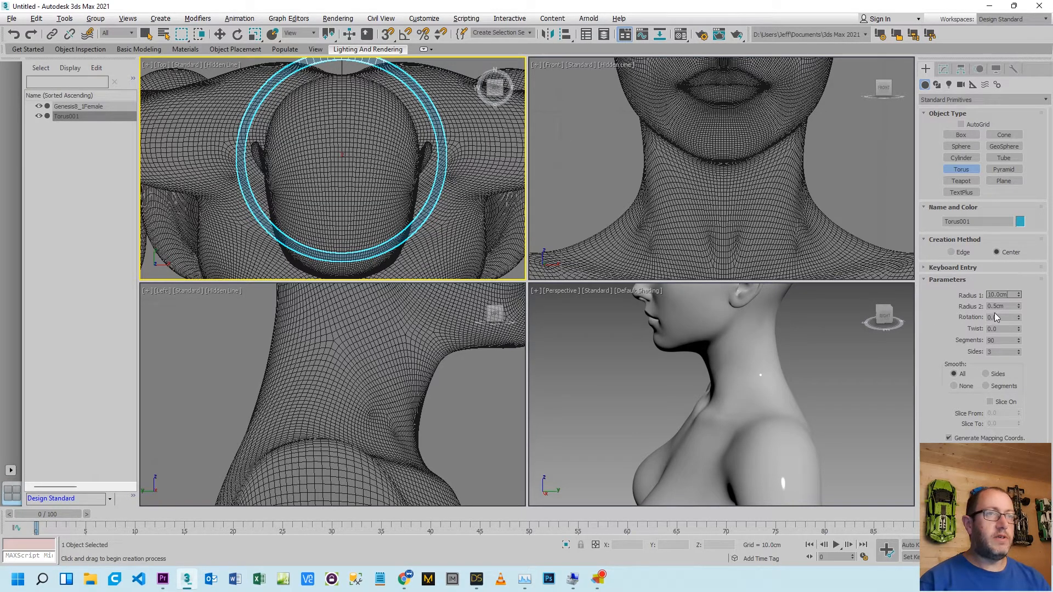
pyautogui.doubleClick(999, 352)
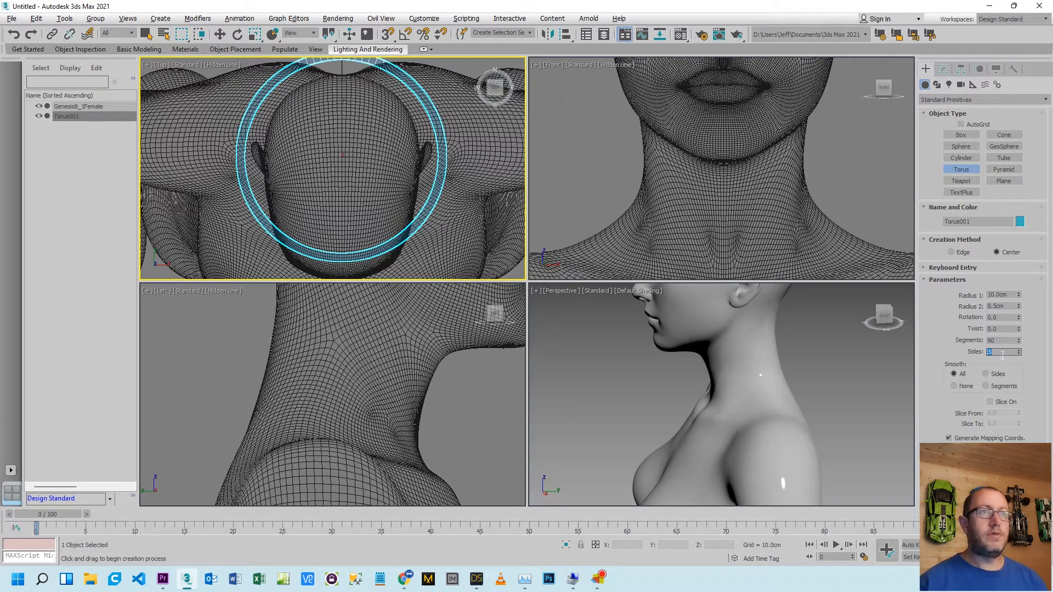
pyautogui.click(1004, 340)
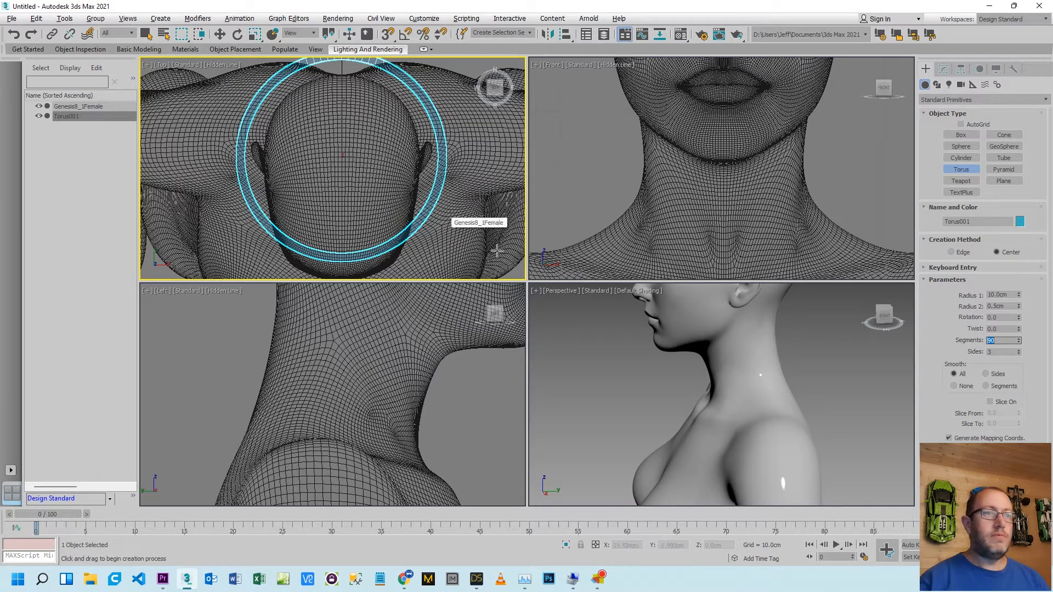
# Move the torus straight up from the floor to the figure's neck, to a Z position of about 155 cm
pyautogui.scroll(5, 414, 350)
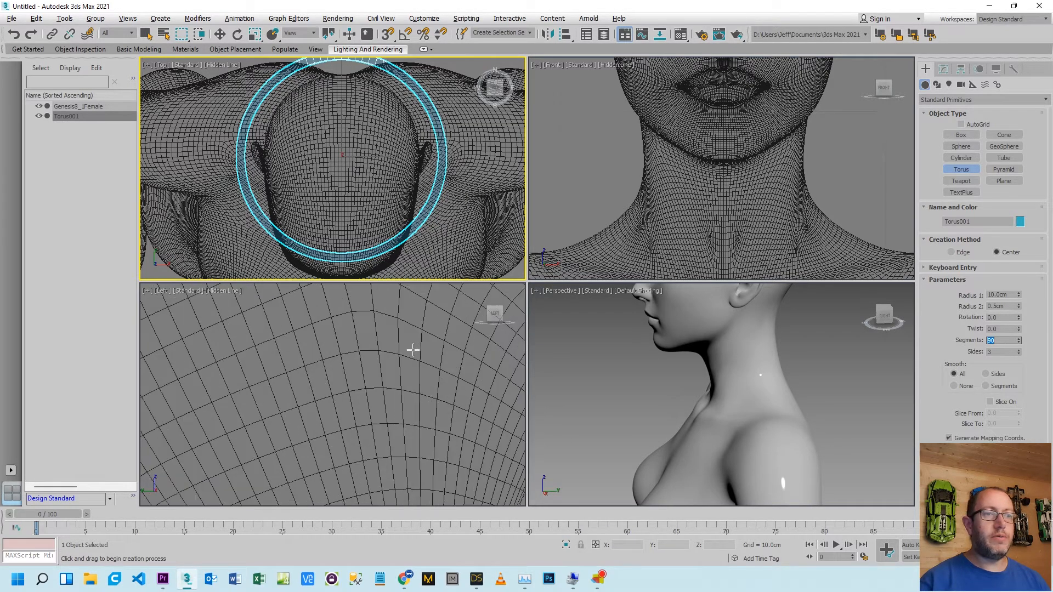
pyautogui.scroll(-5, 417, 347)
pyautogui.scroll(-8, 415, 347)
pyautogui.scroll(3, 406, 343)
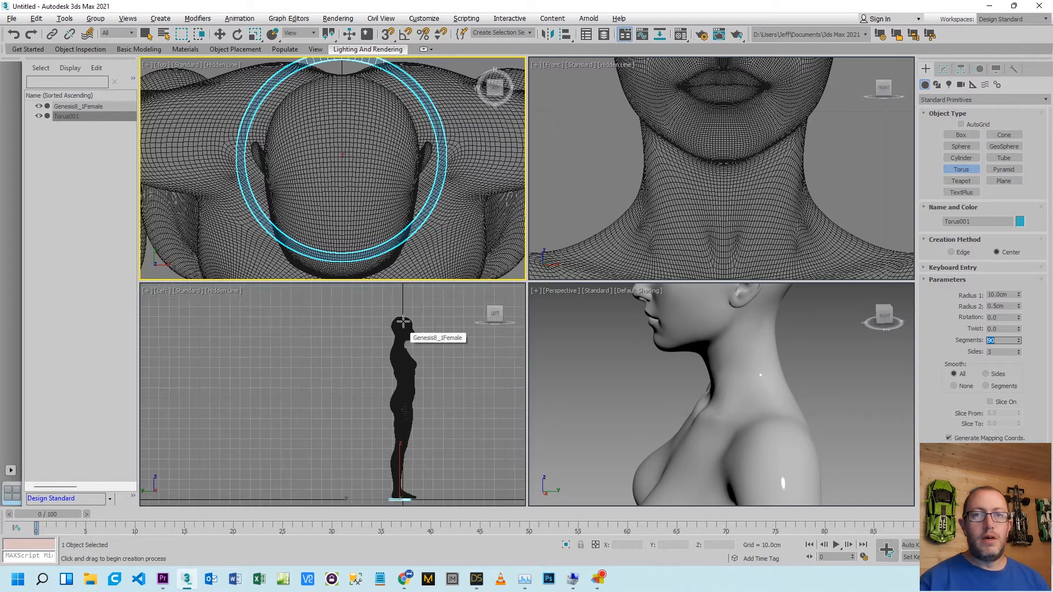
pyautogui.click(219, 34)
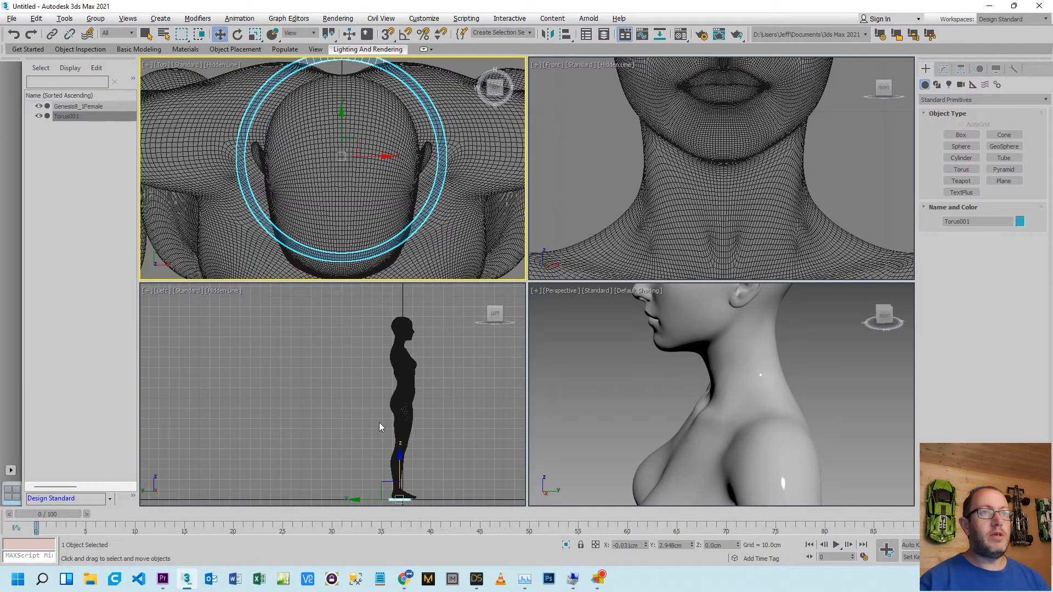
pyautogui.click(404, 463)
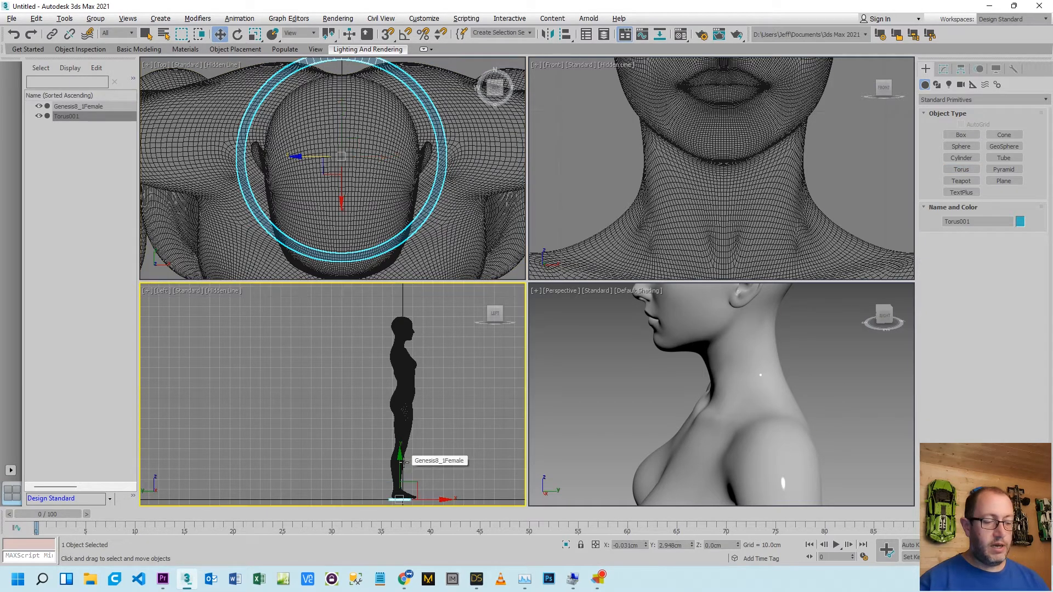
pyautogui.moveTo(403, 463); pyautogui.dragTo(384, 303)
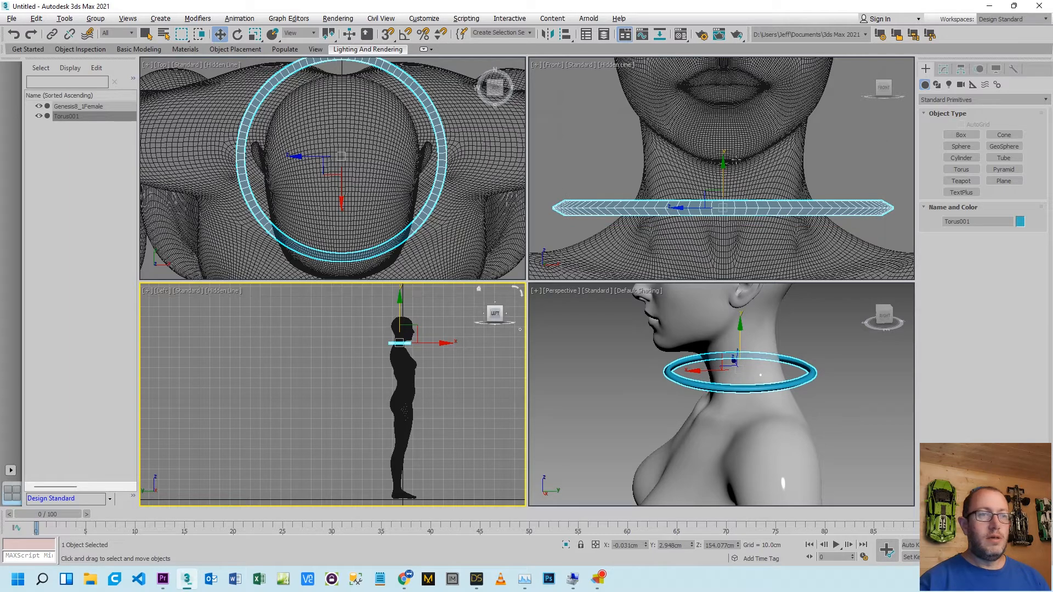
pyautogui.click(722, 166)
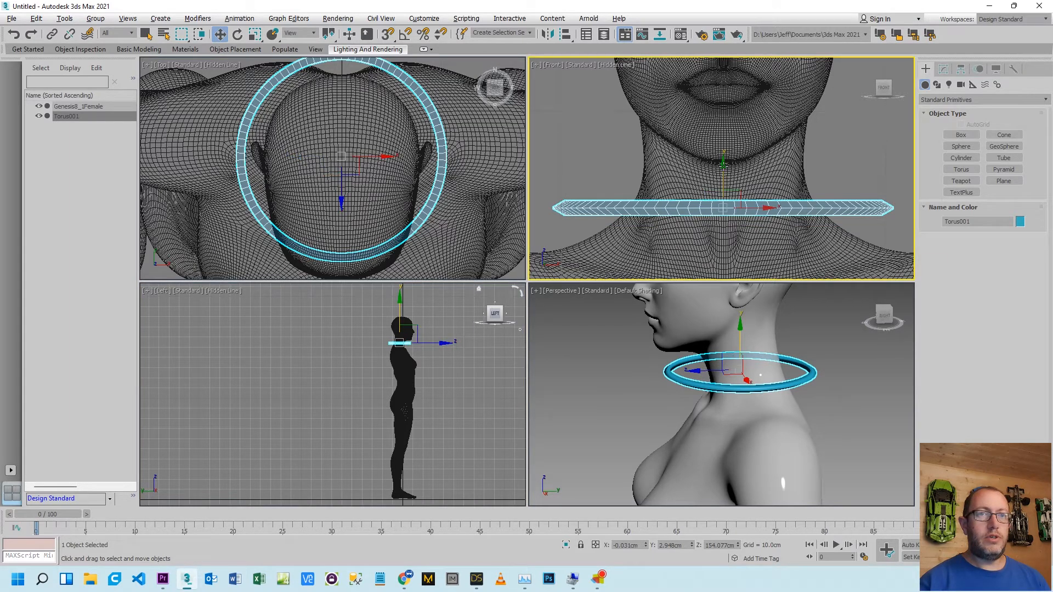
pyautogui.moveTo(722, 166); pyautogui.dragTo(722, 150)
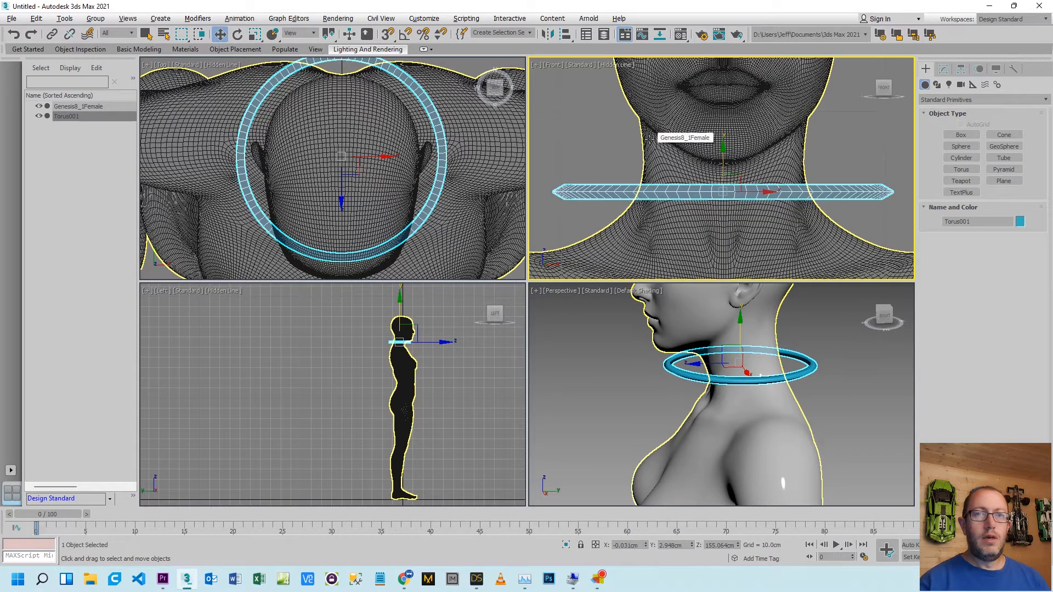
pyautogui.moveTo(878, 327); pyautogui.dragTo(883, 322)
pyautogui.moveTo(796, 416); pyautogui.dragTo(801, 426, button='middle')
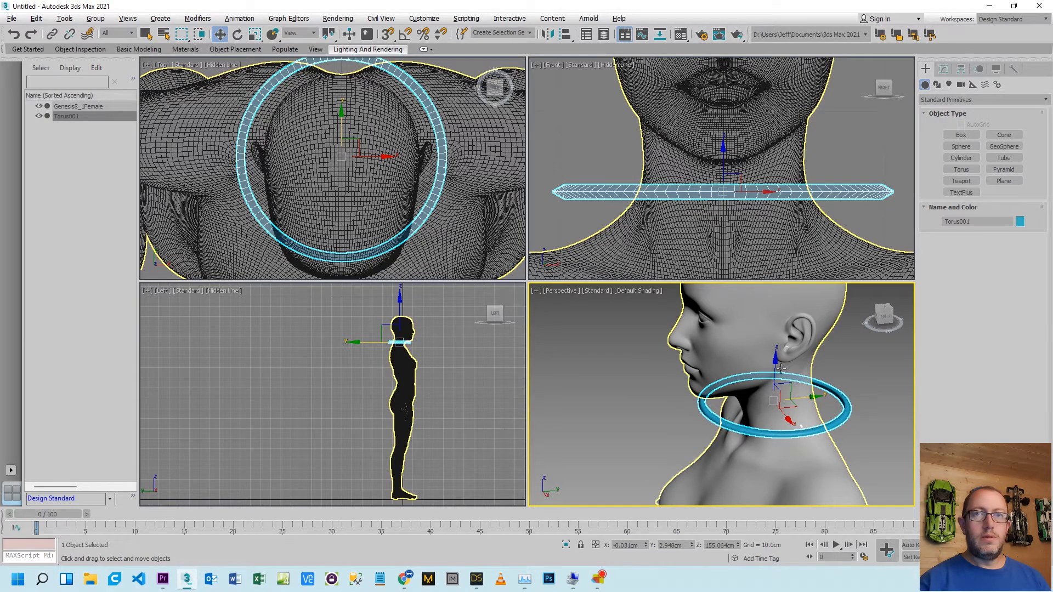
pyautogui.click(943, 69)
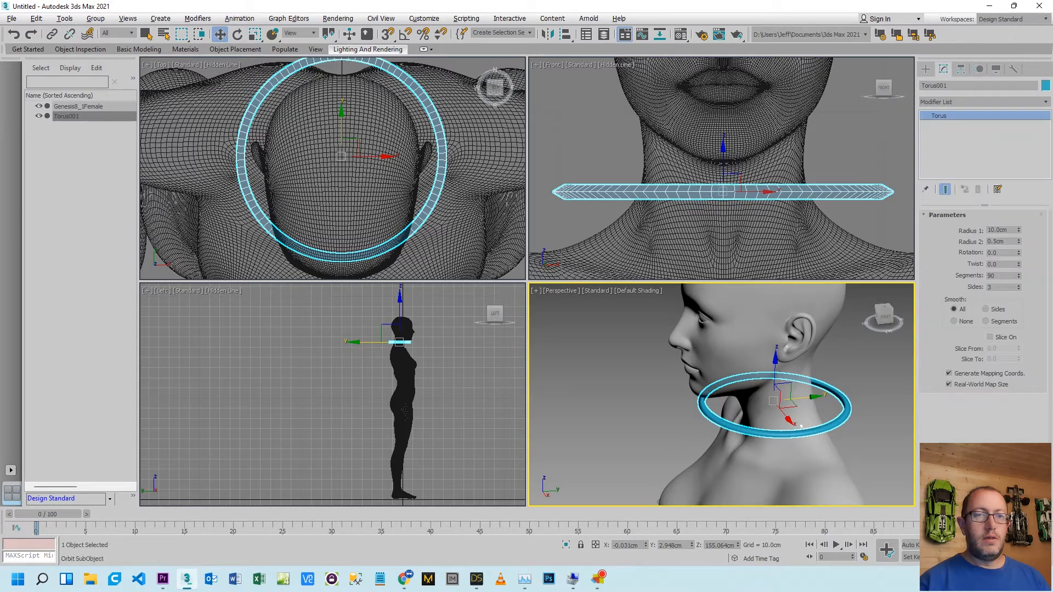
pyautogui.hotkey('ctrl', 'r')
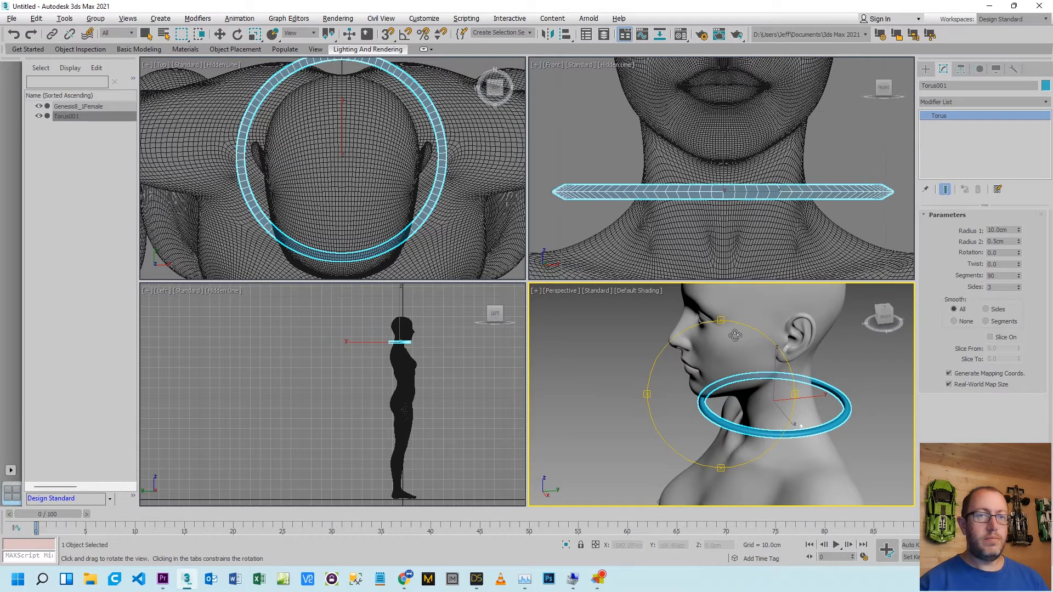
pyautogui.moveTo(718, 409); pyautogui.dragTo(370, 404)
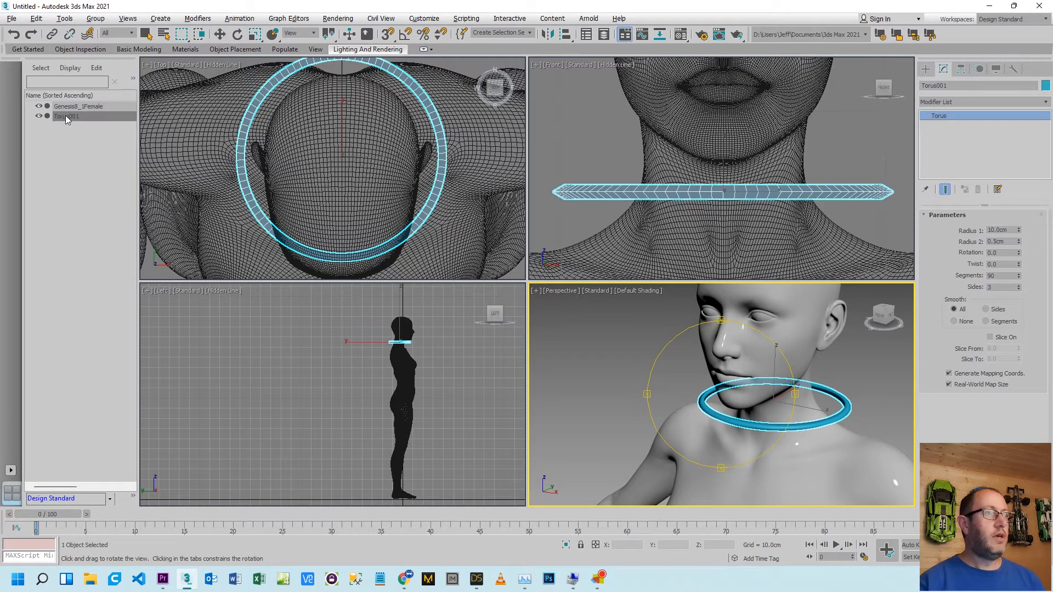
# Export only the torus as an OBJ file named torus in the necklace tutorial folder, with quad faces, scale 1.0 and no preset
pyautogui.click(68, 157)
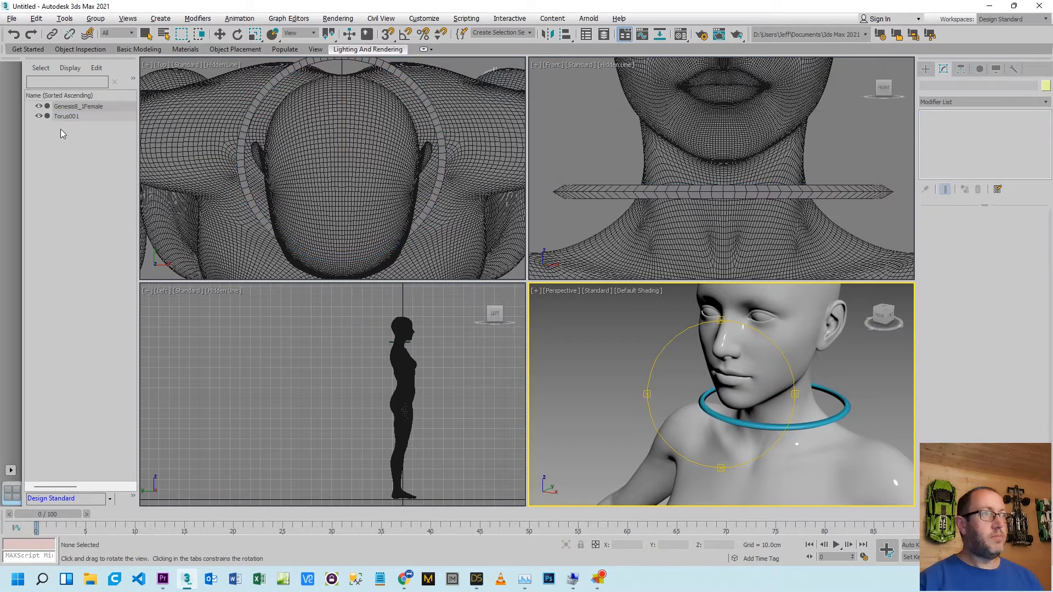
pyautogui.click(65, 116)
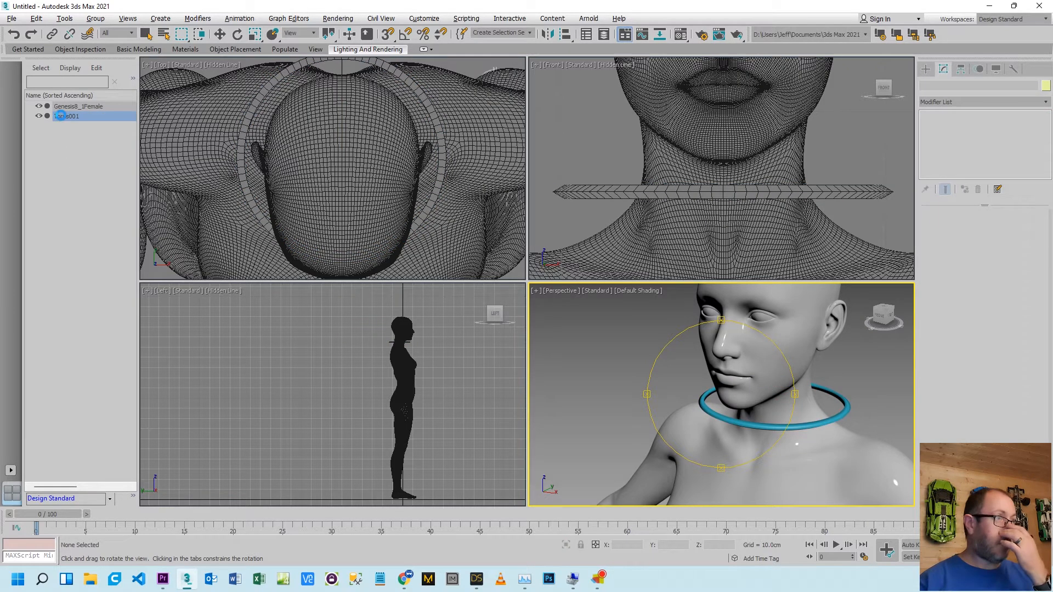
pyautogui.click(11, 18)
pyautogui.moveTo(49, 180)
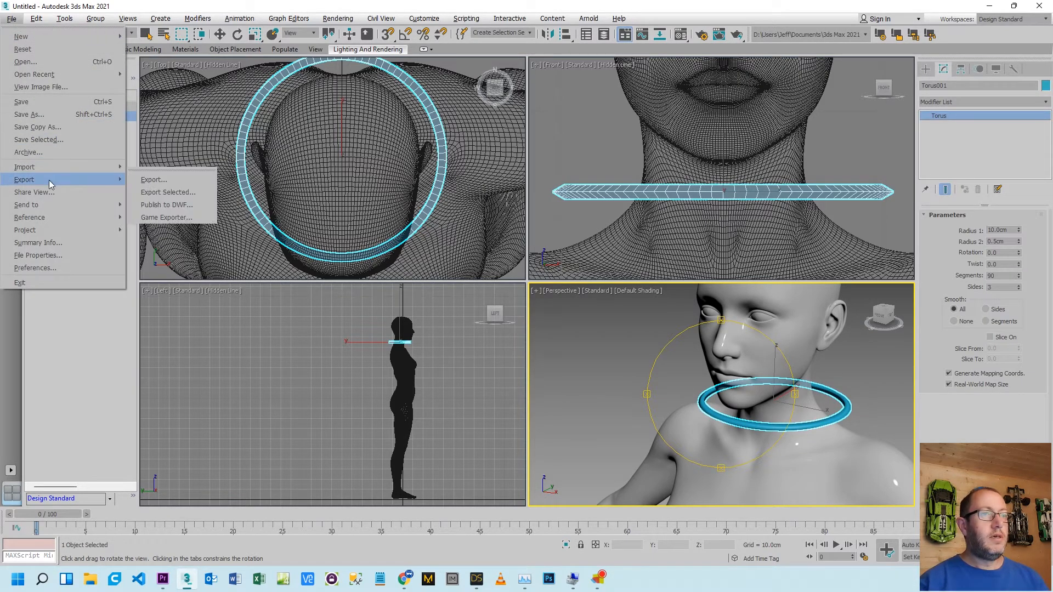
pyautogui.click(147, 191)
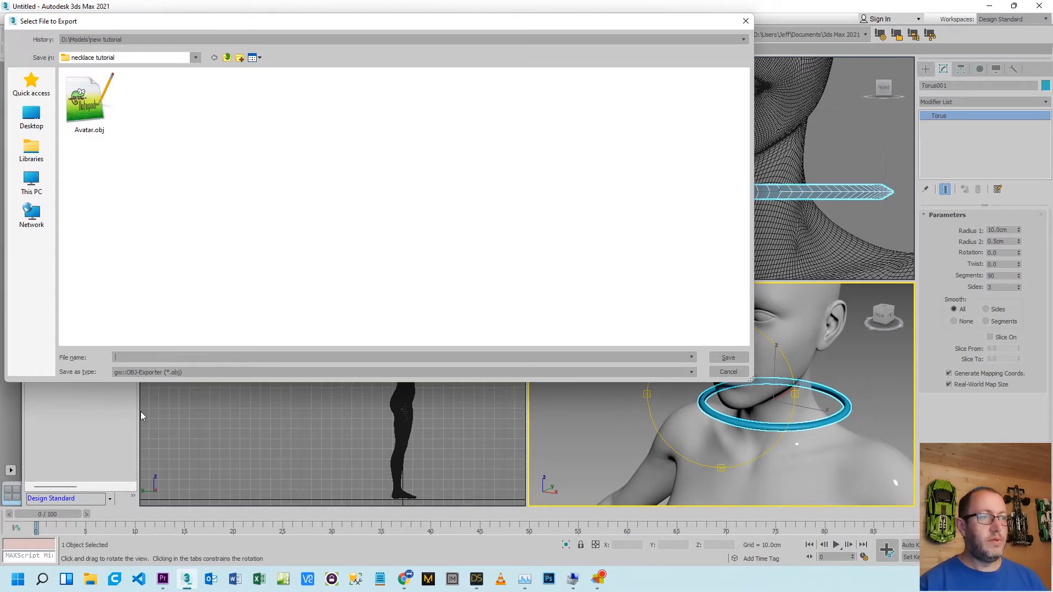
pyautogui.write('to')
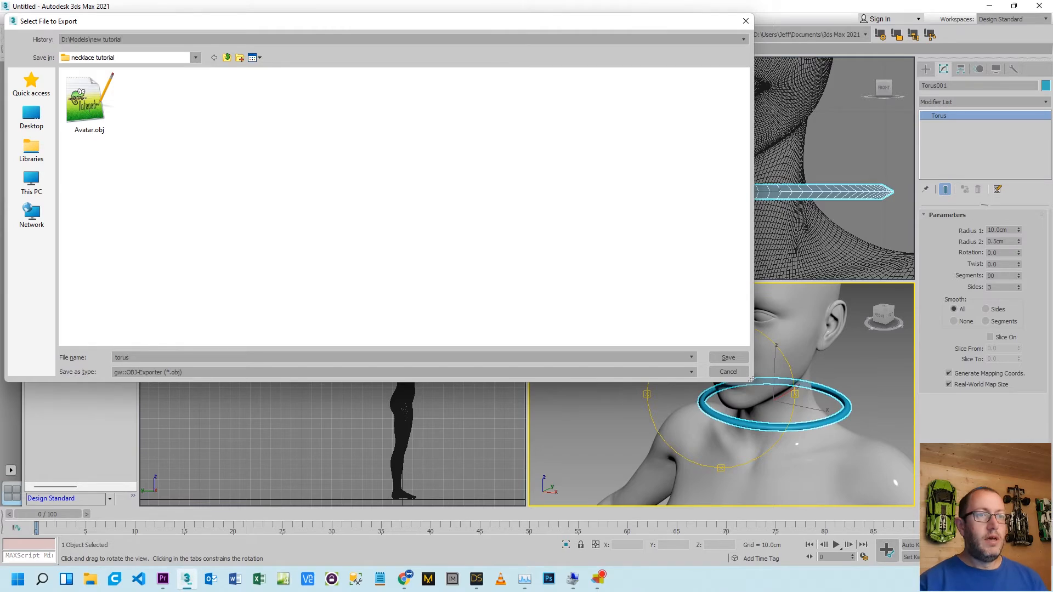
pyautogui.write('rus')
pyautogui.press('Return')
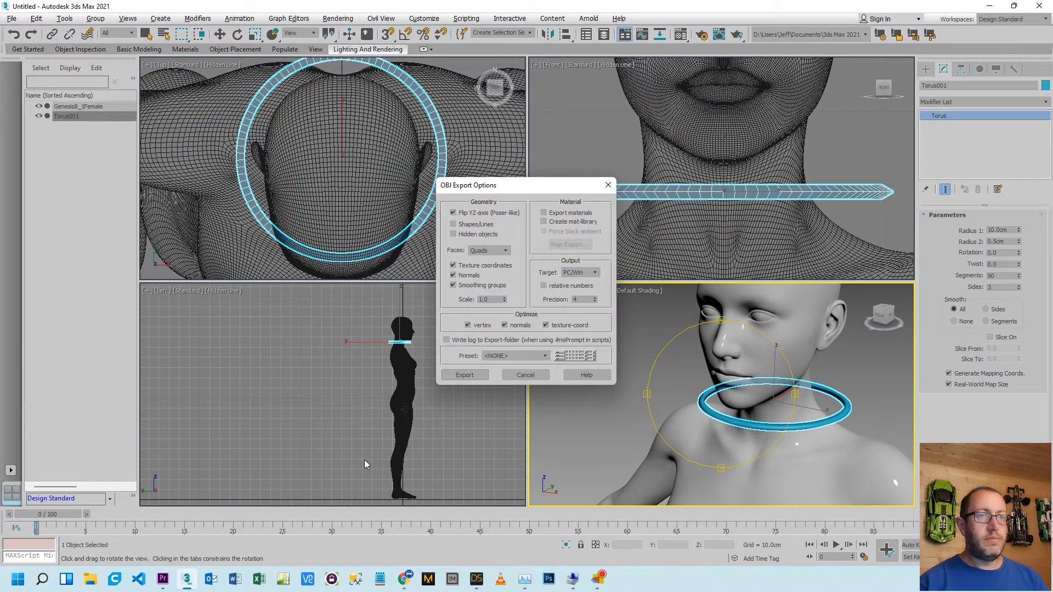
pyautogui.click(516, 360)
pyautogui.click(512, 365)
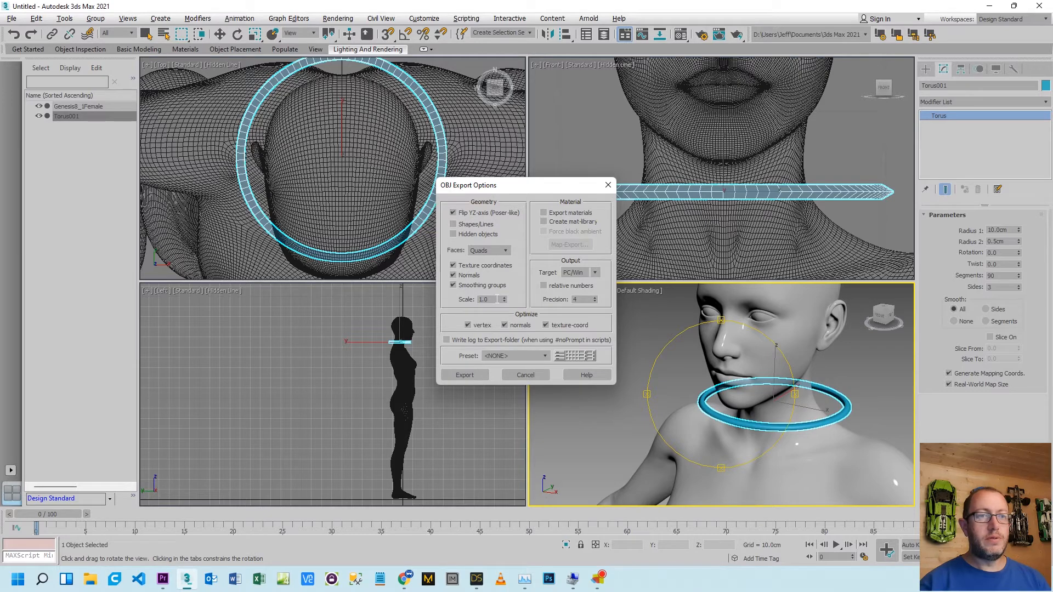
pyautogui.click(465, 375)
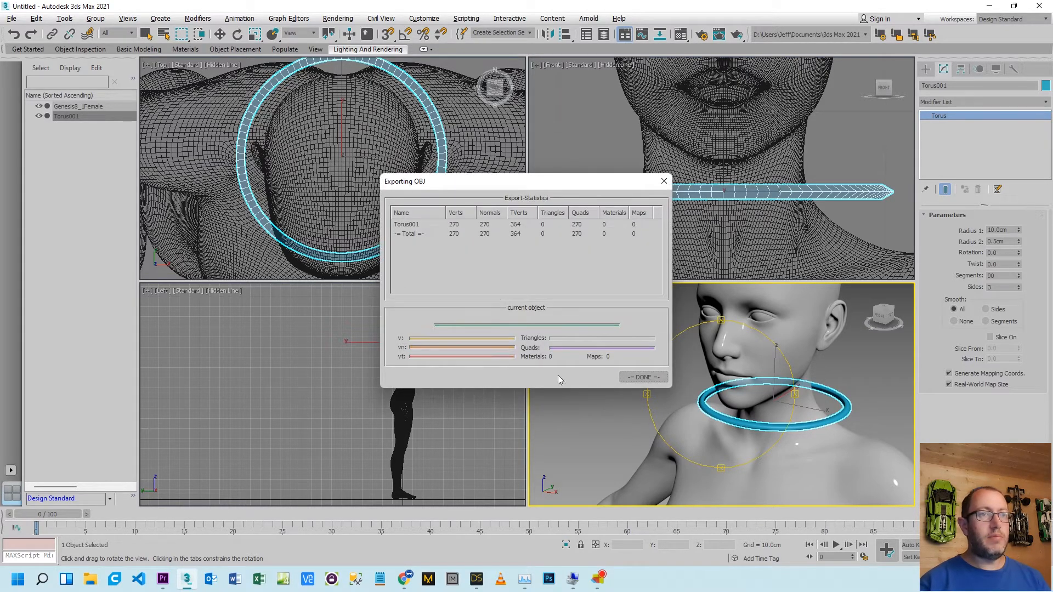
pyautogui.click(640, 377)
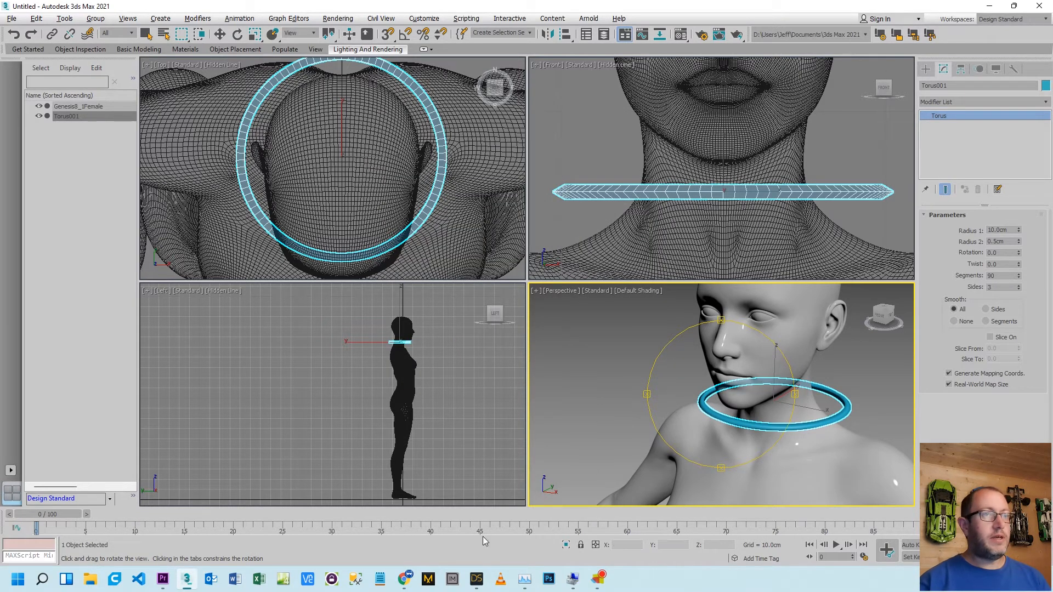
# Switch to DAZ Studio and import torus.obj with the DAZ Studio (1 unit = 1cm) preset
pyautogui.click(476, 579)
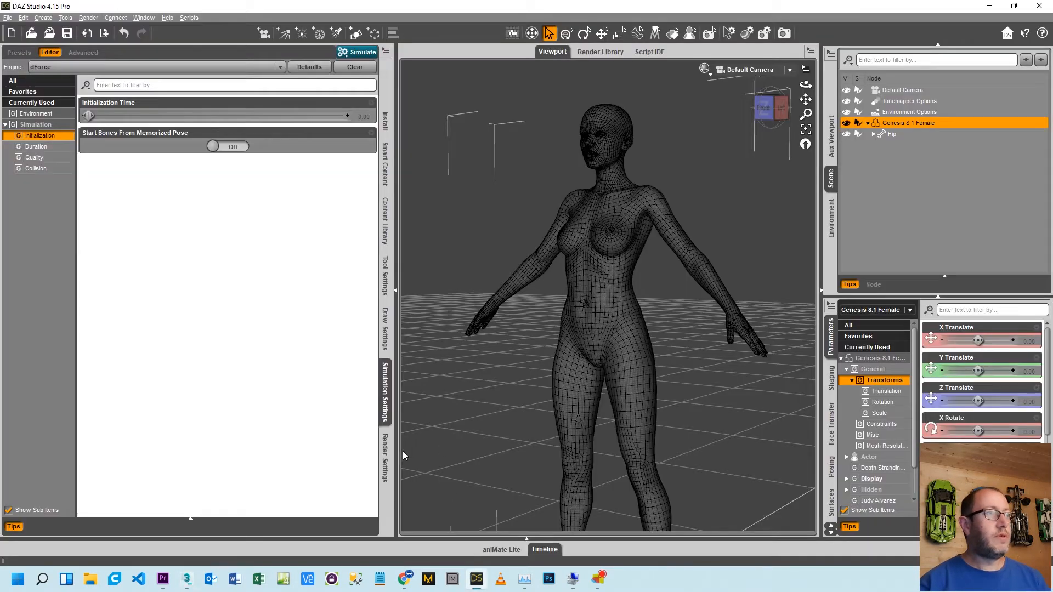
pyautogui.click(8, 18)
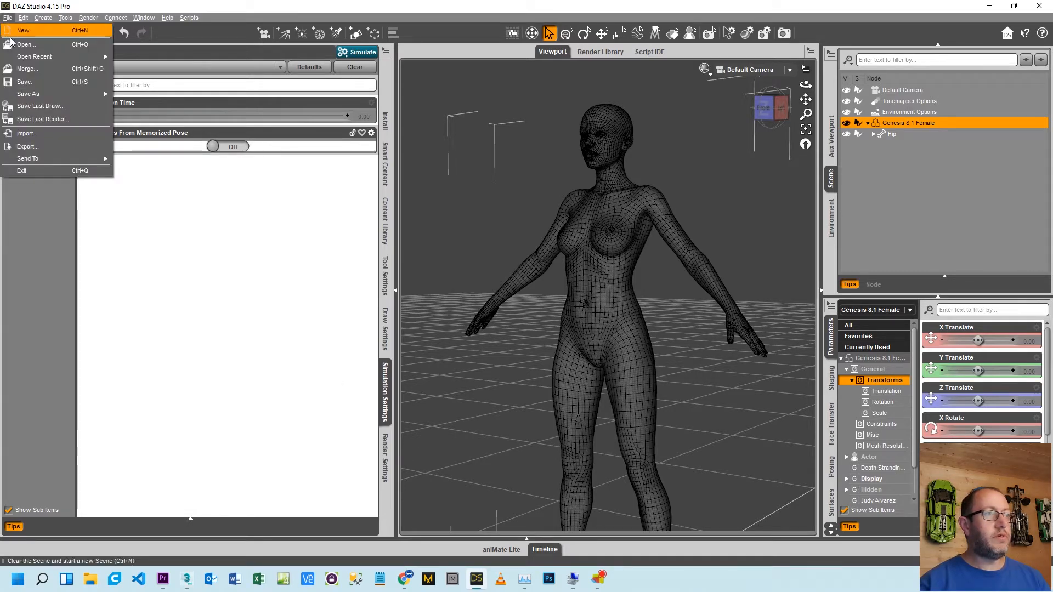
pyautogui.click(35, 137)
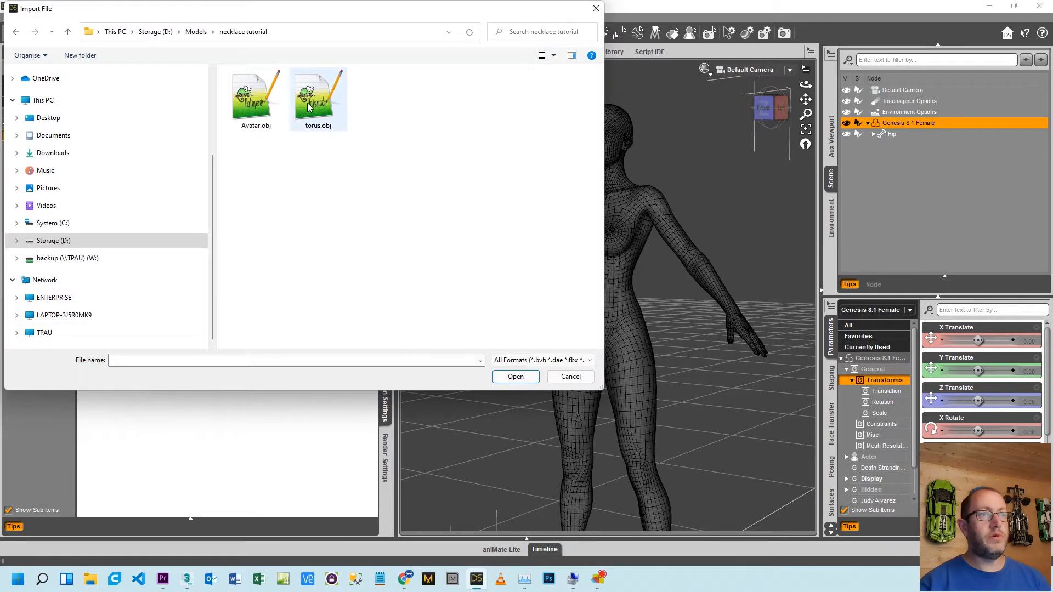
pyautogui.doubleClick(308, 107)
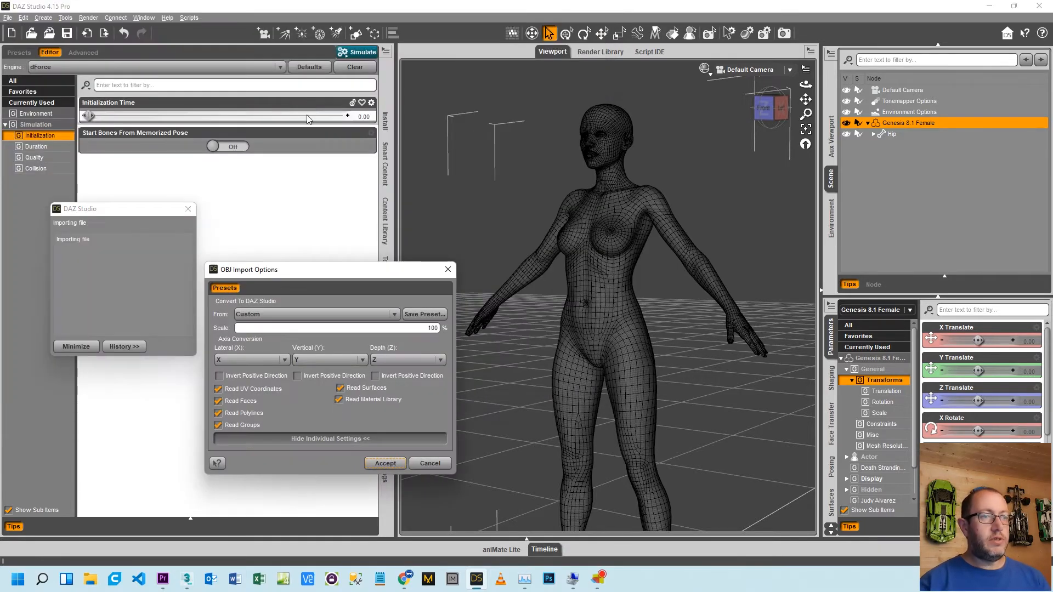
pyautogui.click(270, 314)
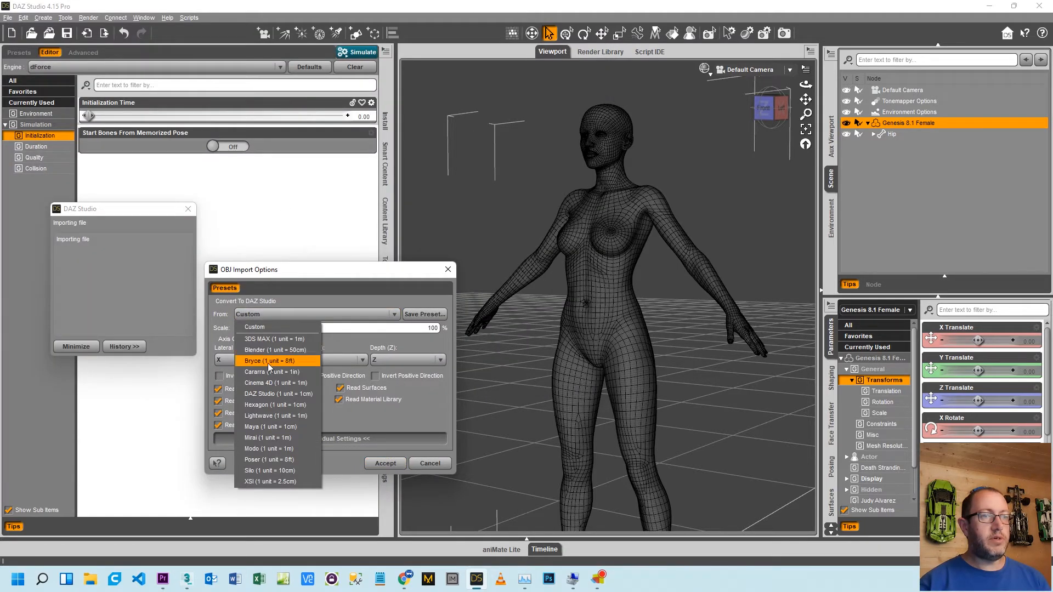
pyautogui.click(267, 395)
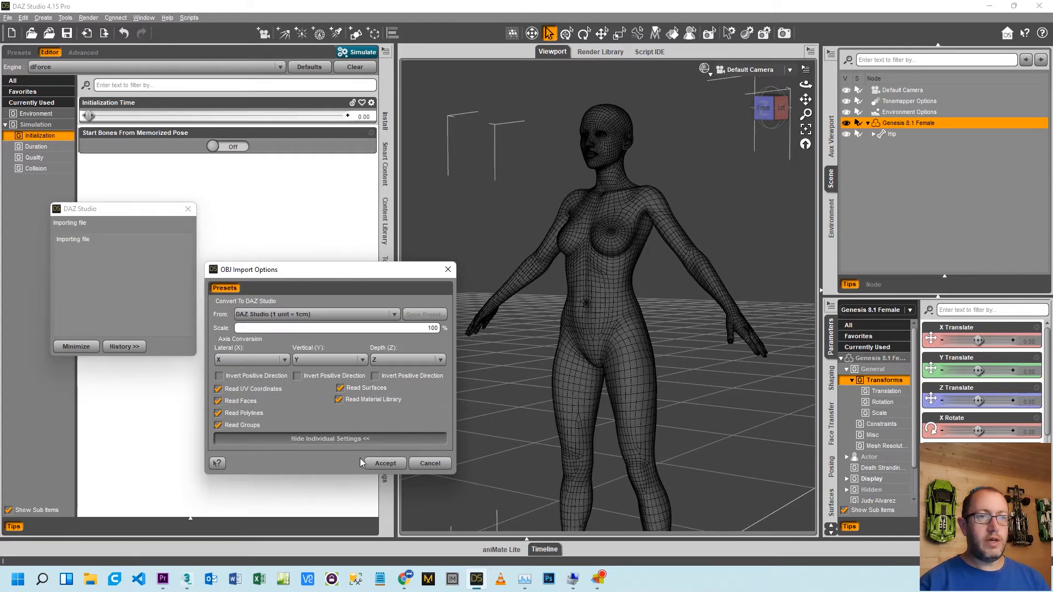
pyautogui.click(380, 465)
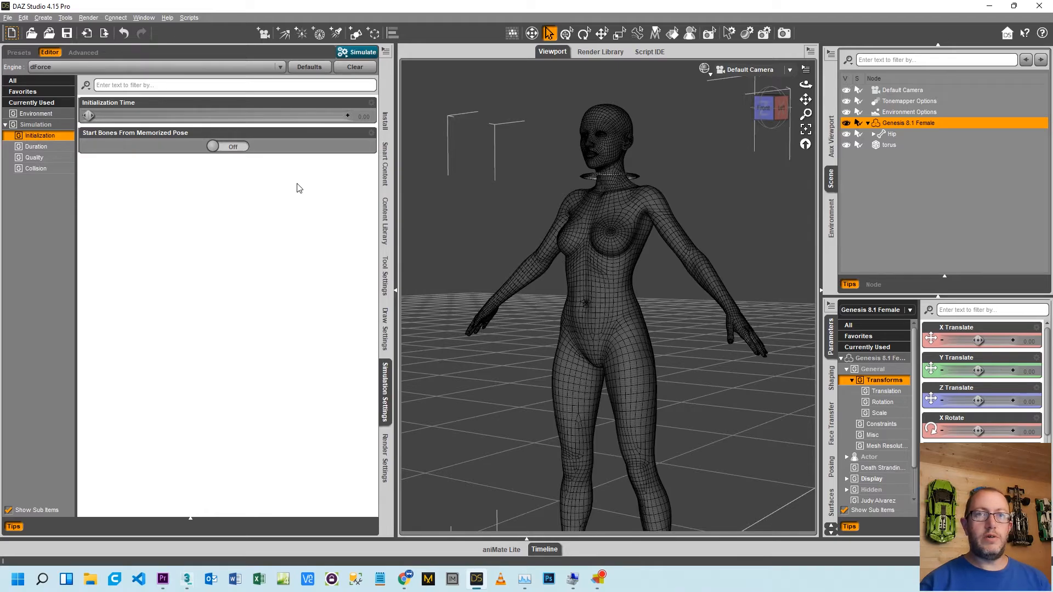
# Select the imported torus and examine its size and placement around the figure's neck
pyautogui.click(882, 146)
pyautogui.moveTo(771, 108); pyautogui.dragTo(767, 134)
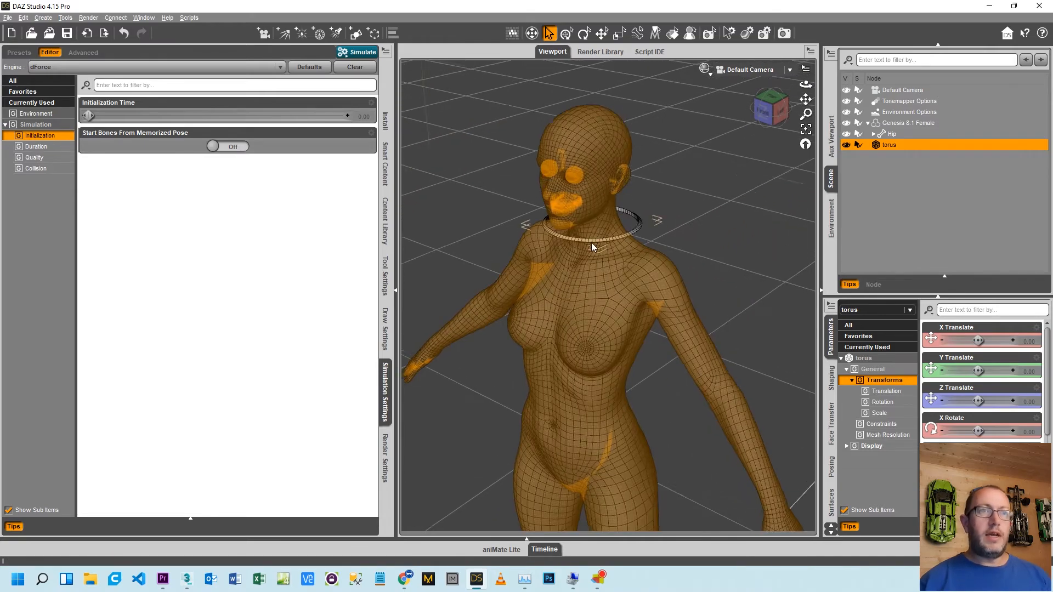
pyautogui.scroll(5, 592, 243)
pyautogui.moveTo(768, 111); pyautogui.dragTo(754, 116)
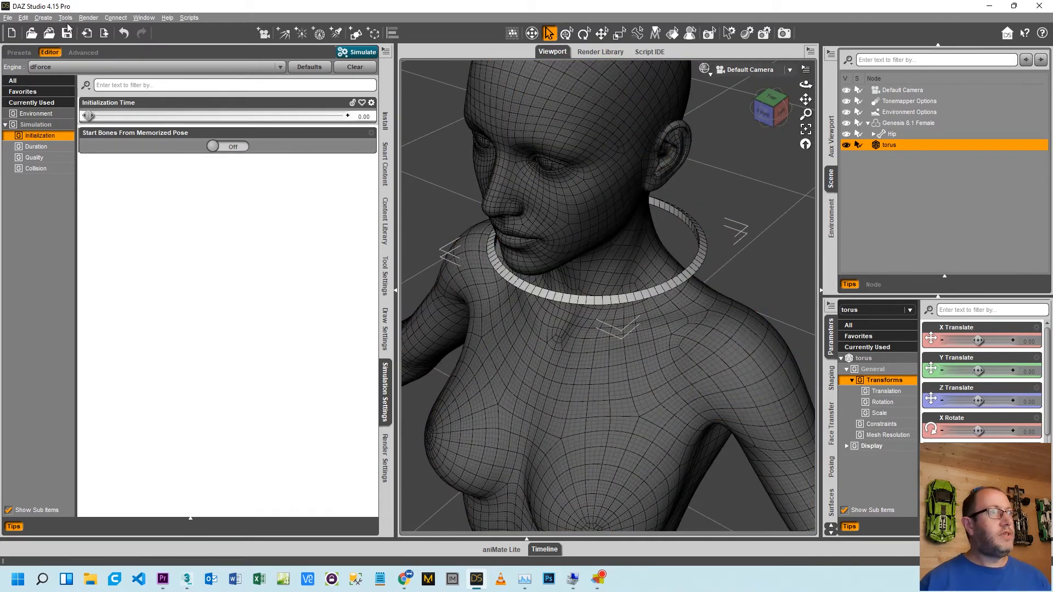
# Add a dForce Dynamic Surface modifier to the torus and simulate its drape around the figure's neck, stopping once it rests on the body
pyautogui.click(23, 17)
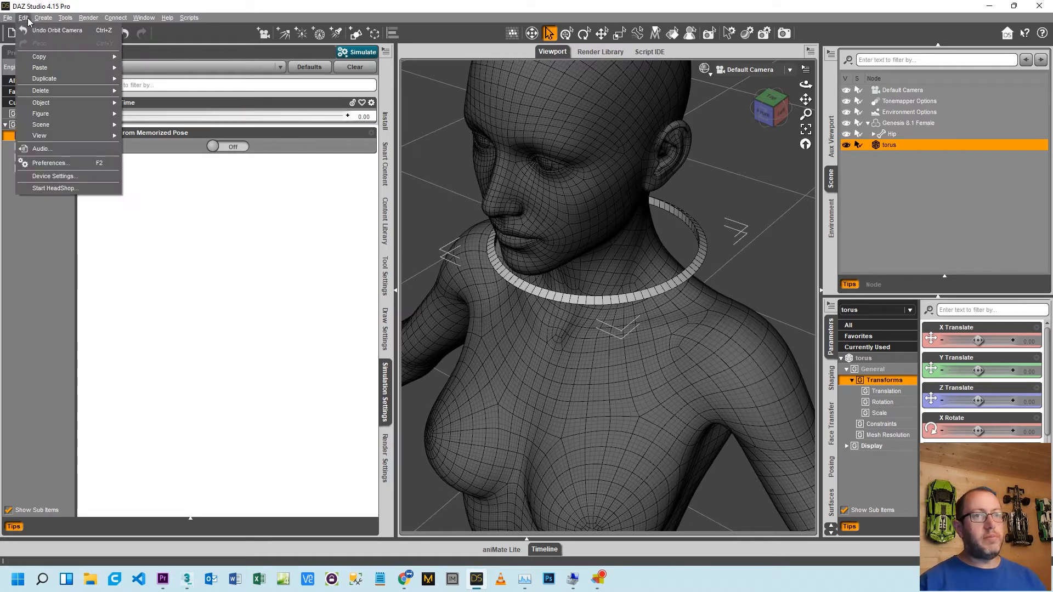
pyautogui.moveTo(45, 107)
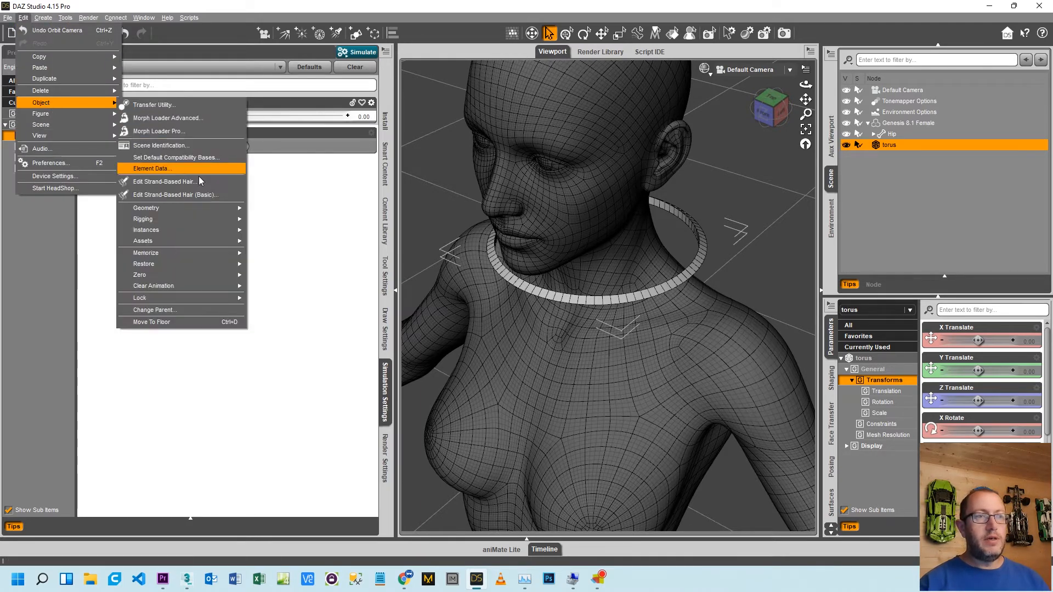
pyautogui.moveTo(175, 208)
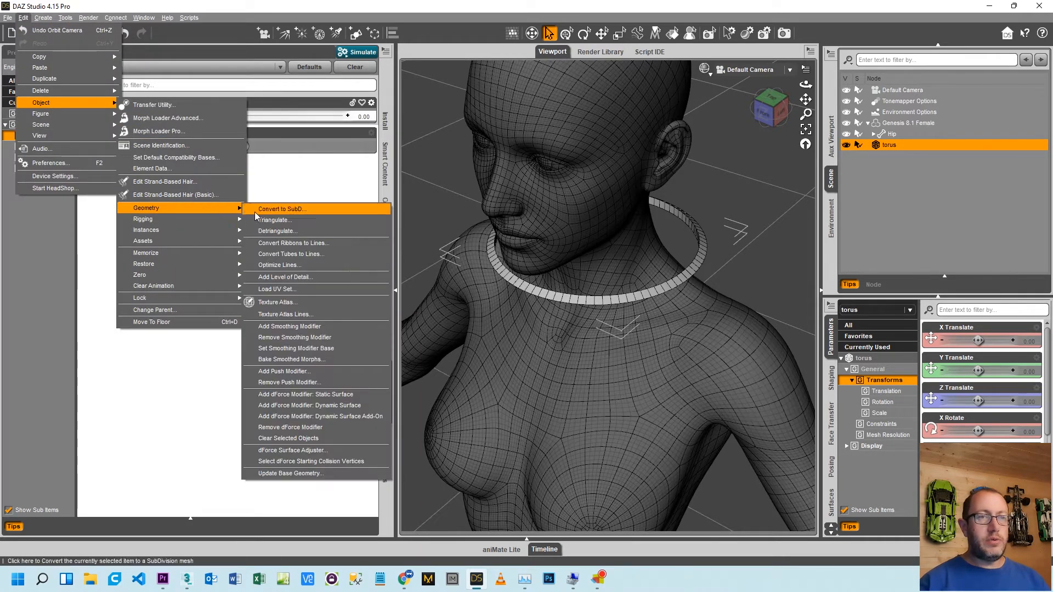
pyautogui.click(337, 405)
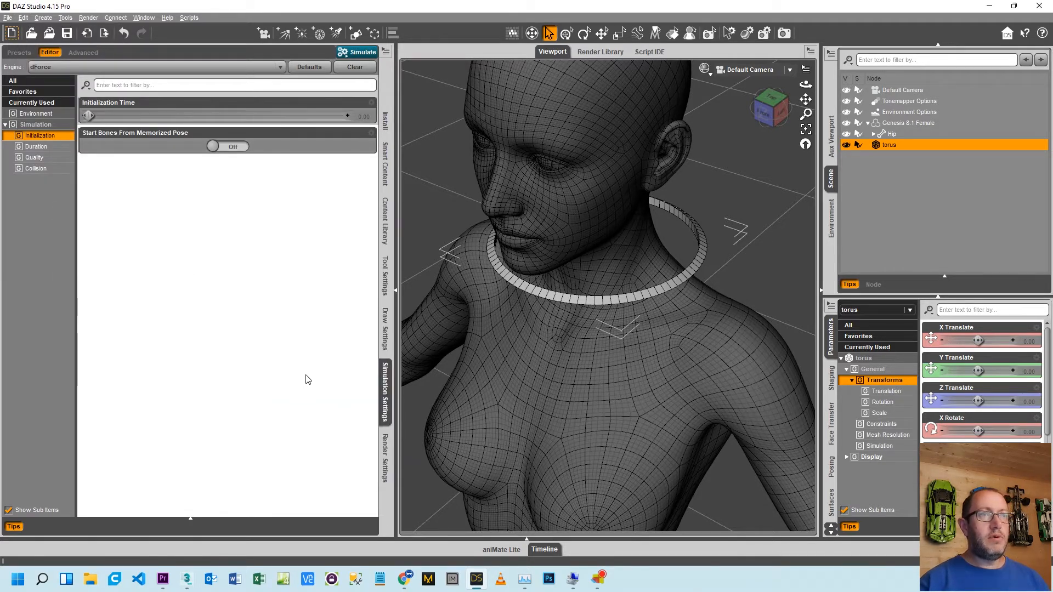
pyautogui.click(346, 52)
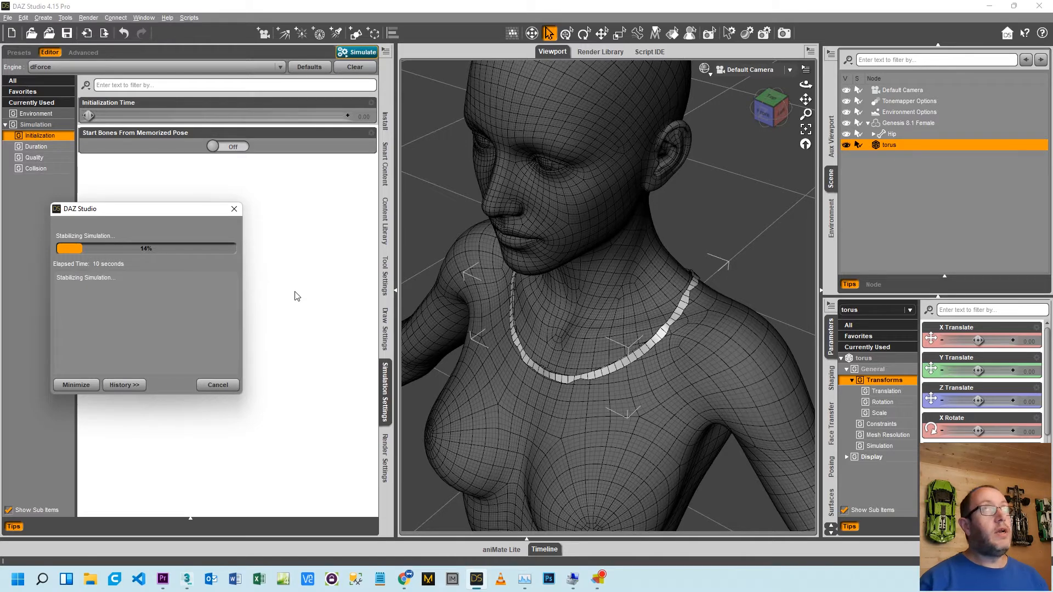
pyautogui.click(216, 385)
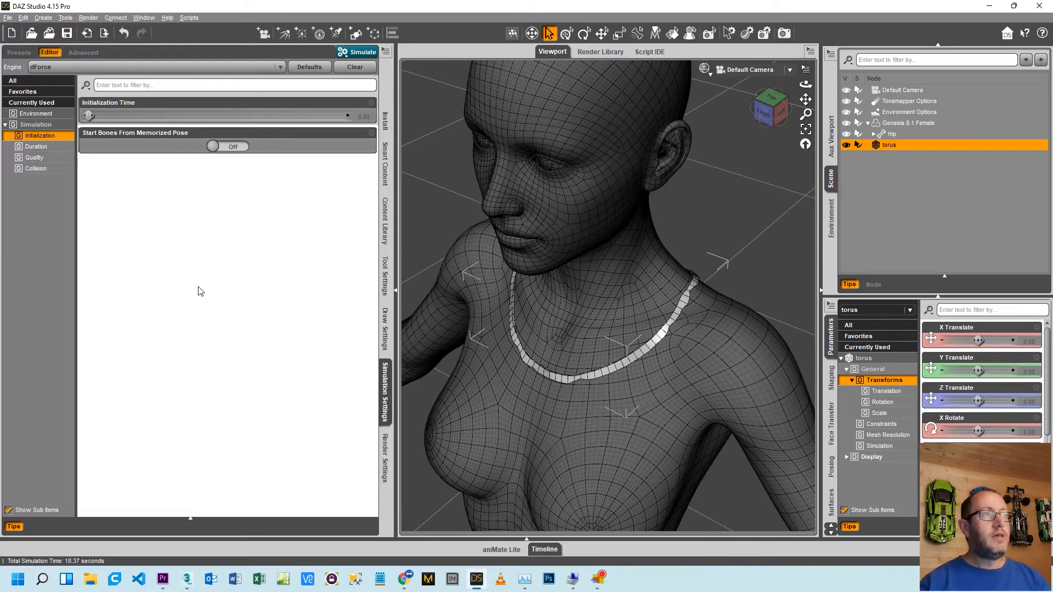
# Export the draped torus as an OBJ named torus simulated in the necklace tutorial folder, using the DAZ Studio (1 unit = 1cm) preset
pyautogui.click(8, 18)
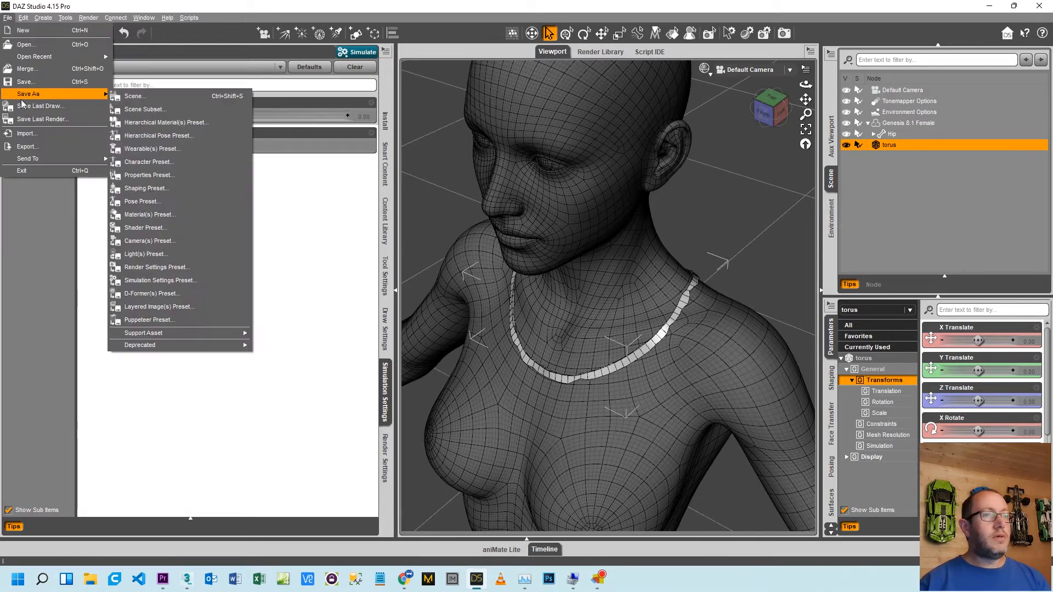
pyautogui.click(33, 151)
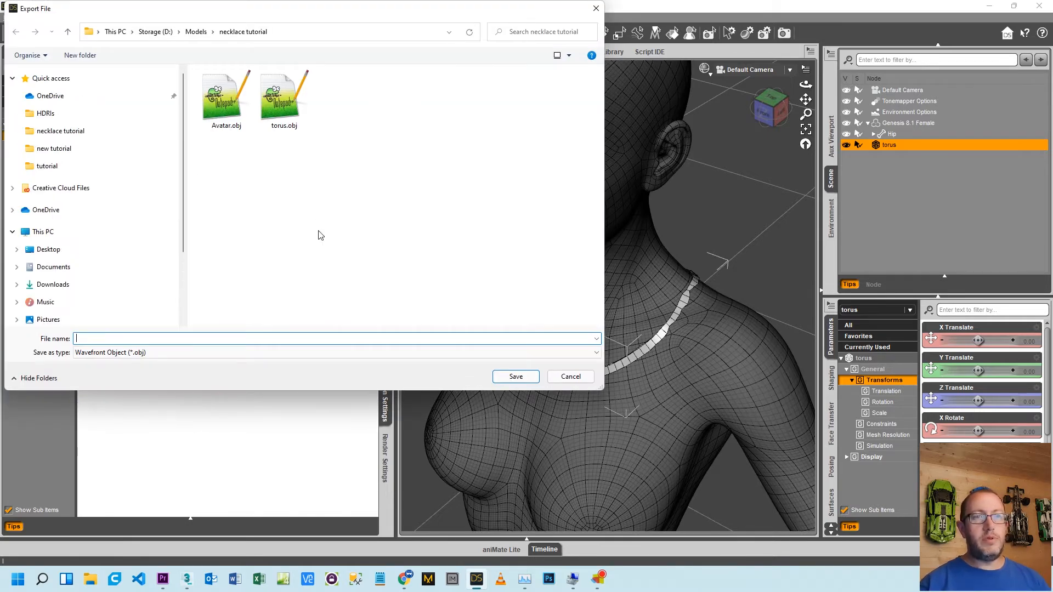
pyautogui.write('torus sim')
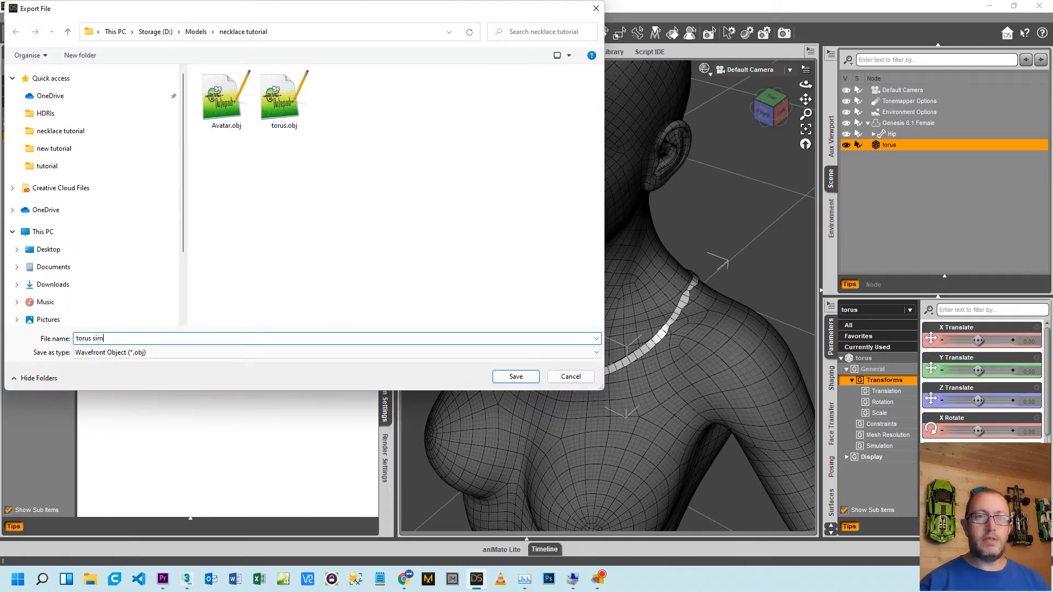
pyautogui.write('ulated')
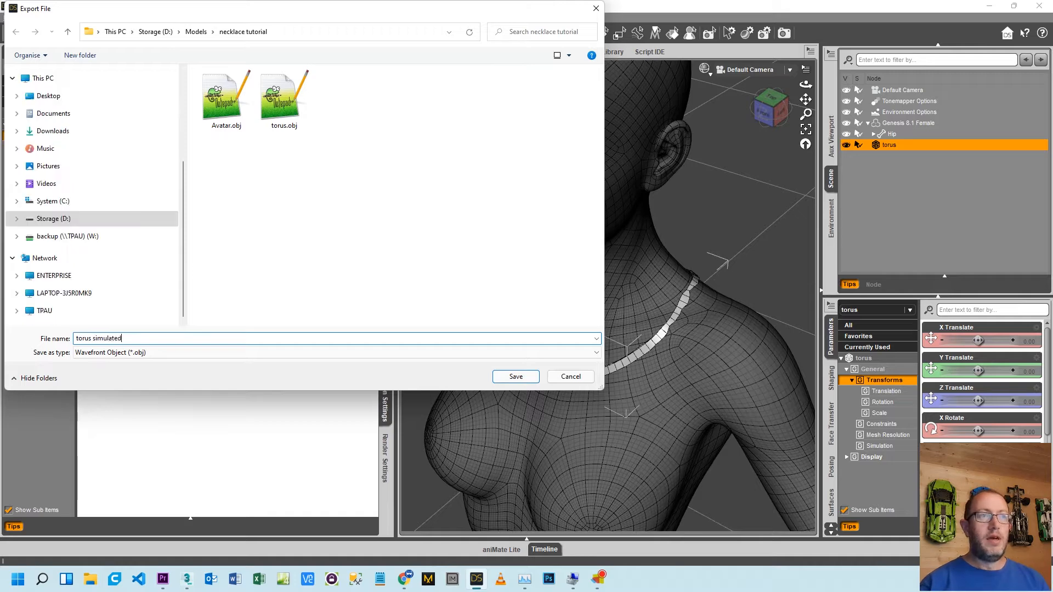
pyautogui.press('Return')
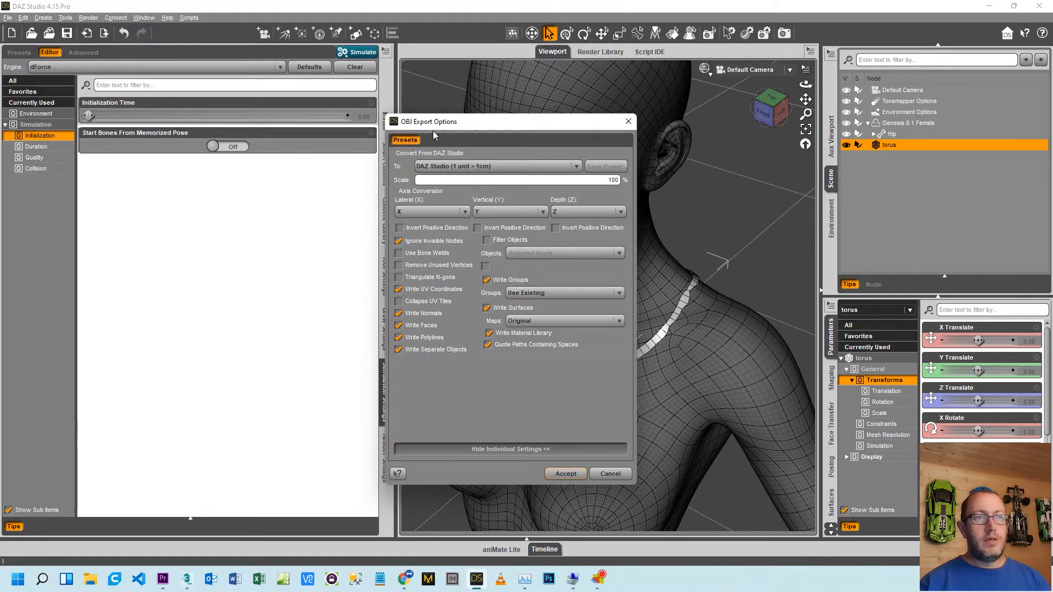
pyautogui.click(461, 167)
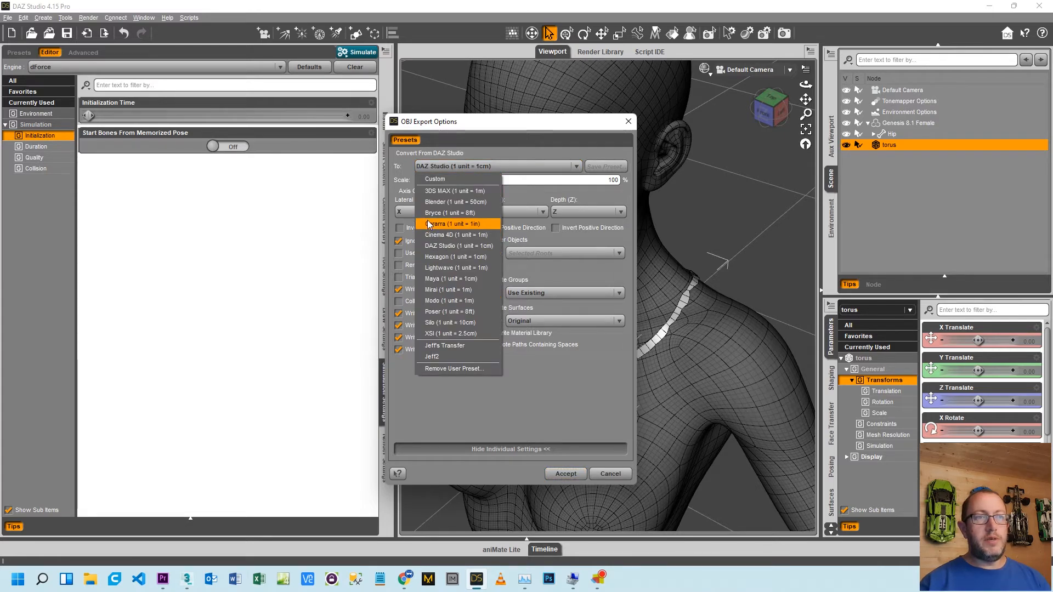
pyautogui.click(442, 246)
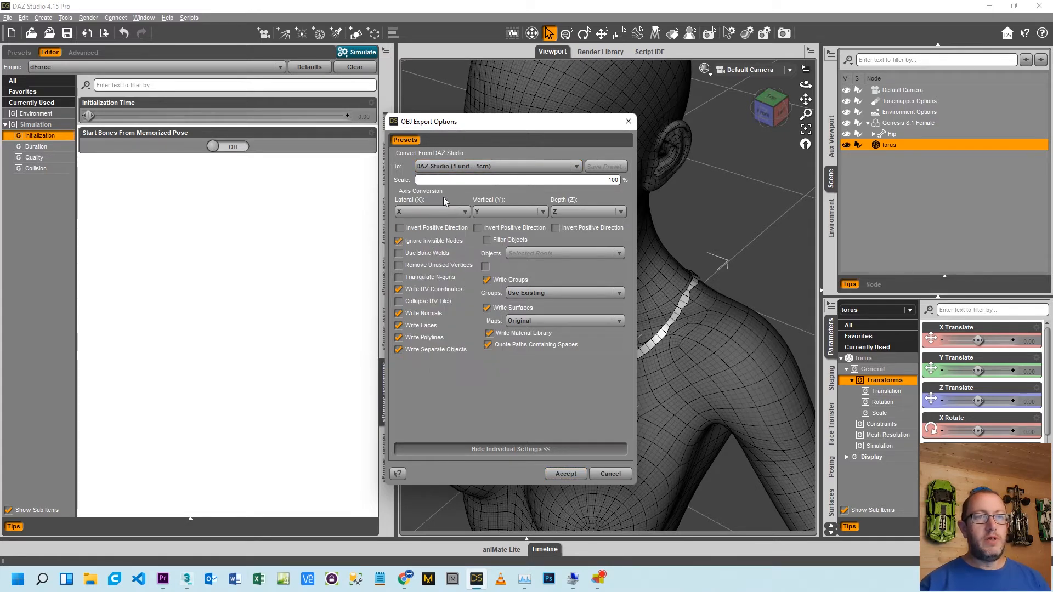
pyautogui.click(565, 474)
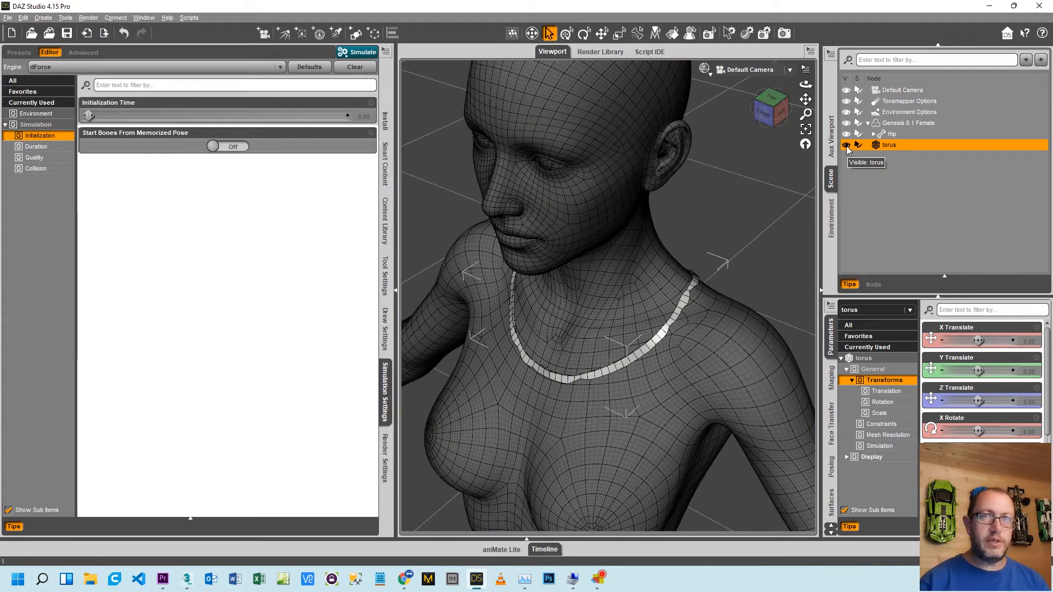
# Clear the dForce simulation and import torus simulated.obj with the DAZ Studio (1 unit = 1cm) preset
pyautogui.click(351, 67)
pyautogui.click(8, 17)
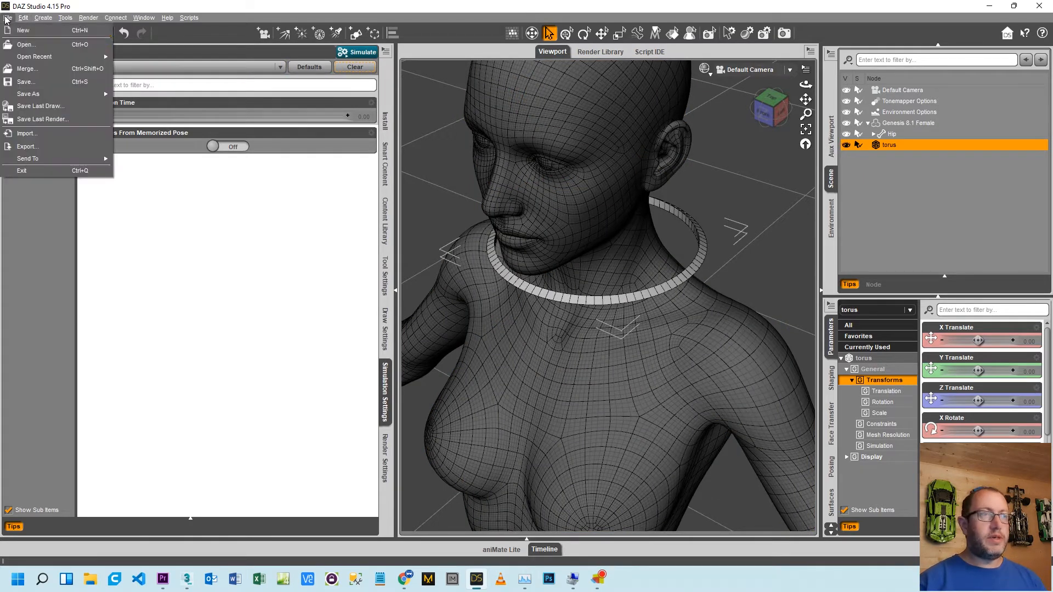
pyautogui.click(44, 135)
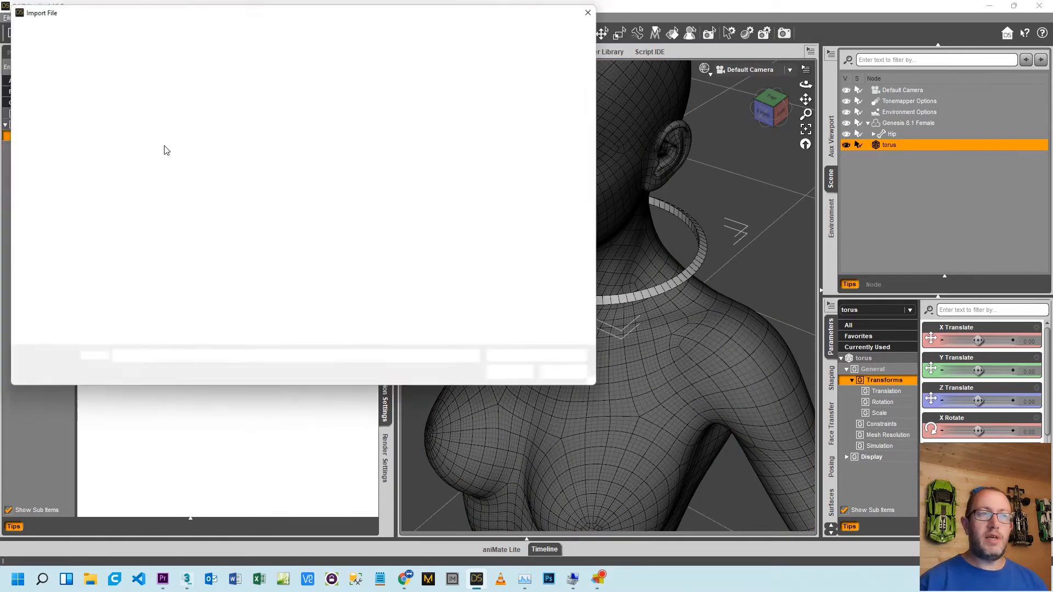
pyautogui.doubleClick(321, 117)
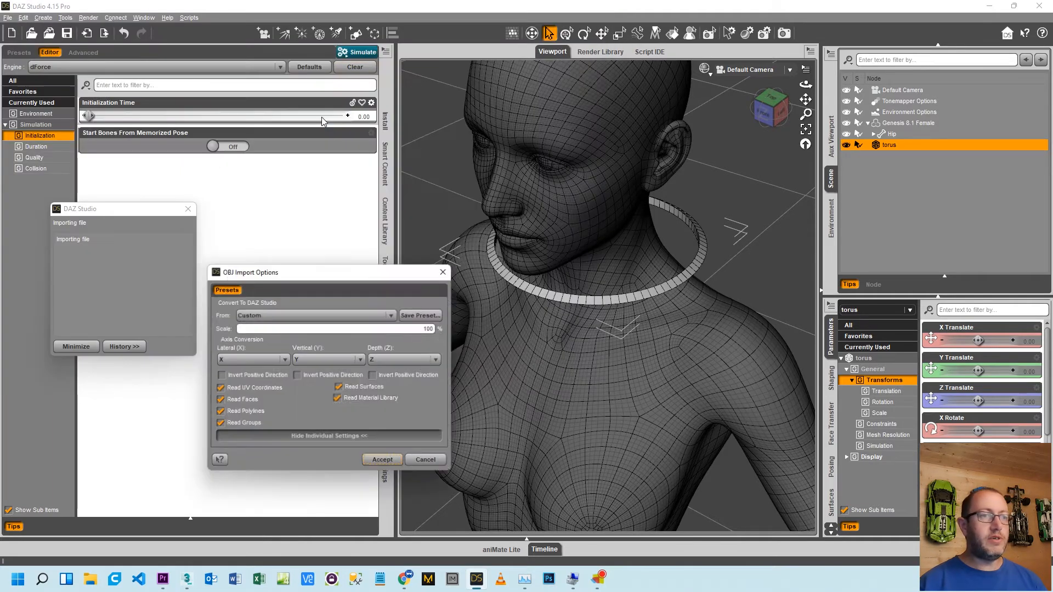
pyautogui.click(310, 315)
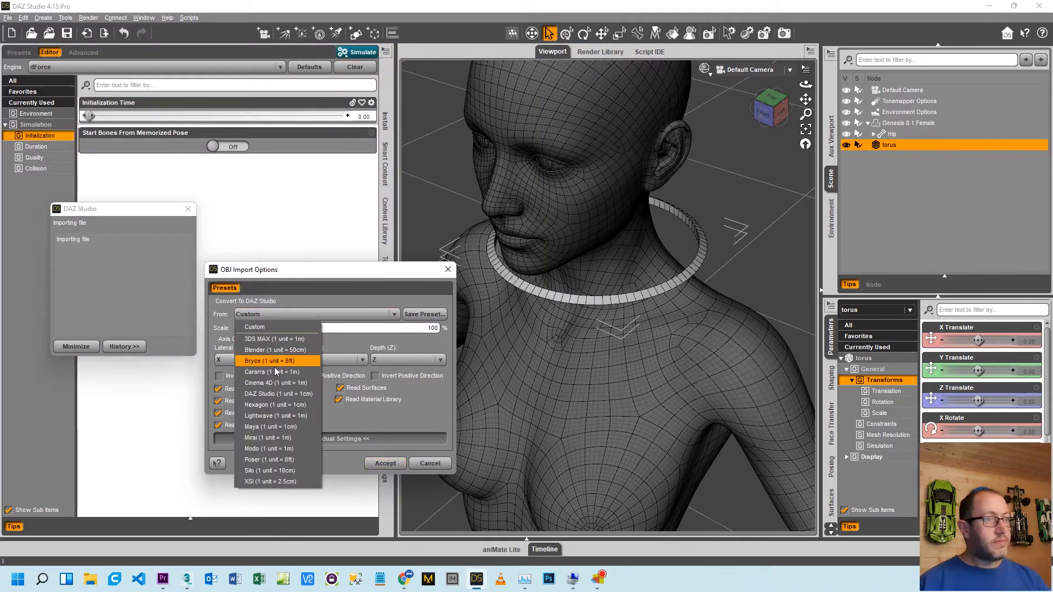
pyautogui.click(269, 391)
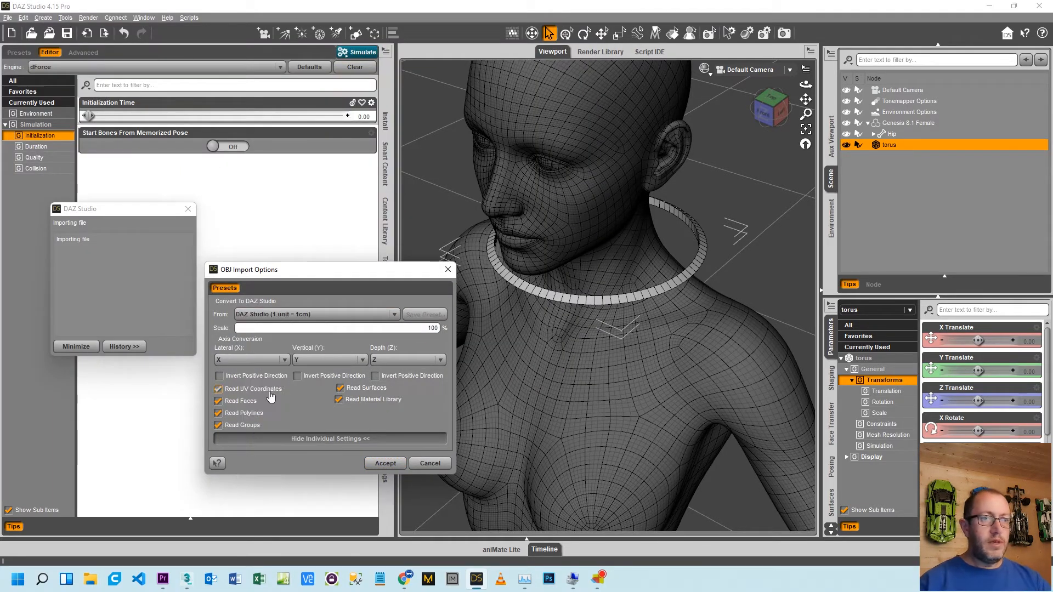
pyautogui.click(384, 464)
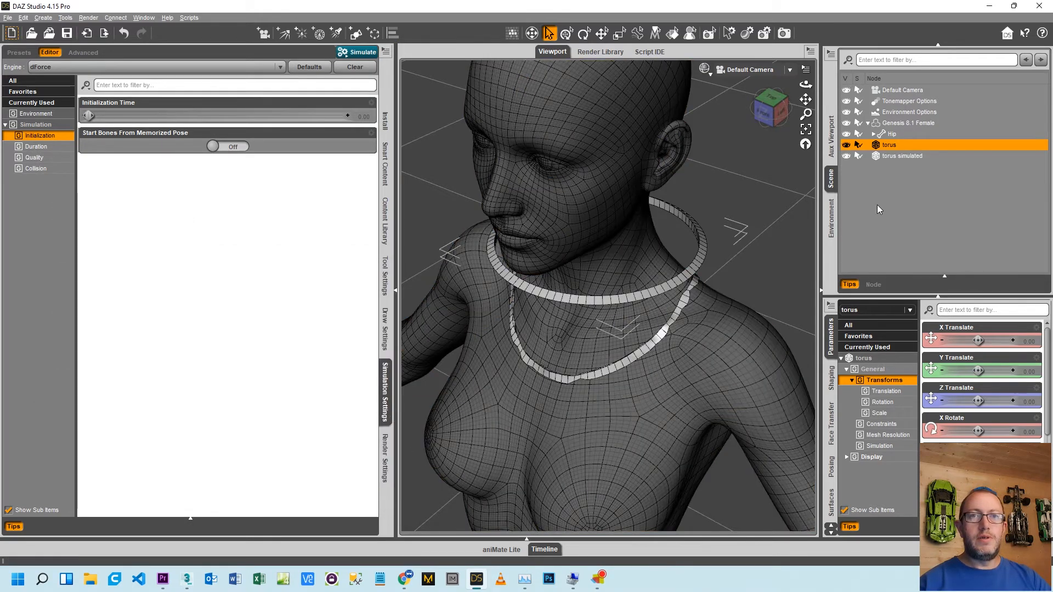
# Hide the original torus in the scene, keeping the simulated torus shown
pyautogui.click(894, 157)
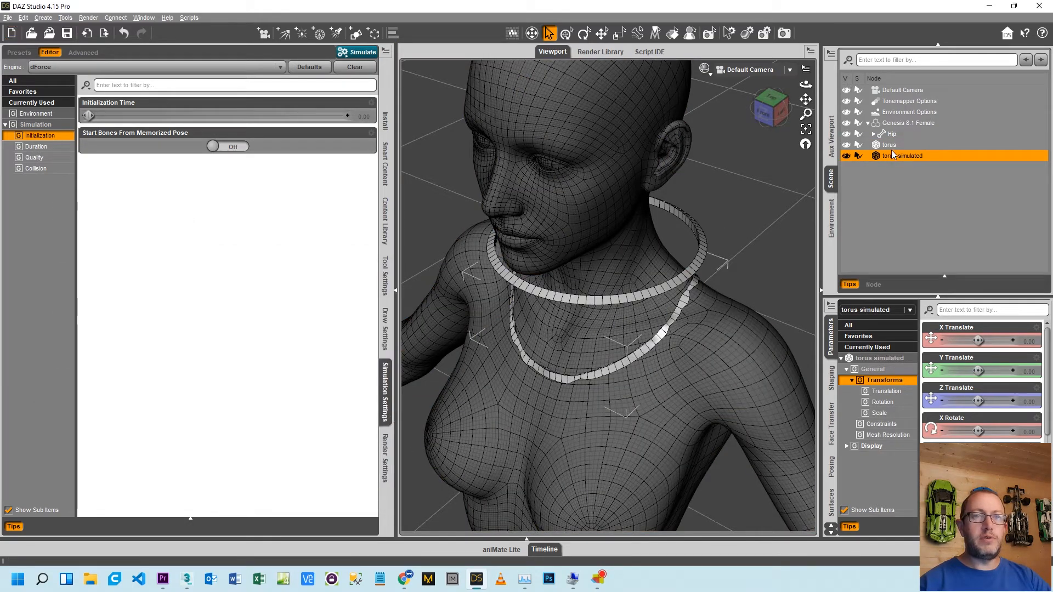
pyautogui.click(889, 145)
pyautogui.click(847, 146)
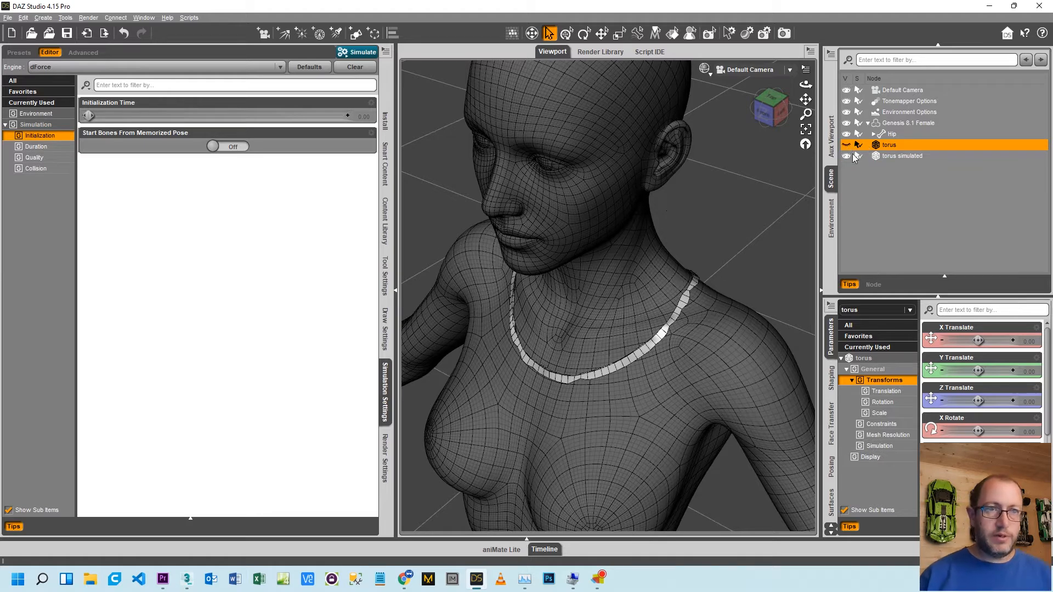
# Rig the simulated torus to the figure with the Transfer Utility, using Genesis 8.1 Female as source and torus simulated as target
pyautogui.click(884, 158)
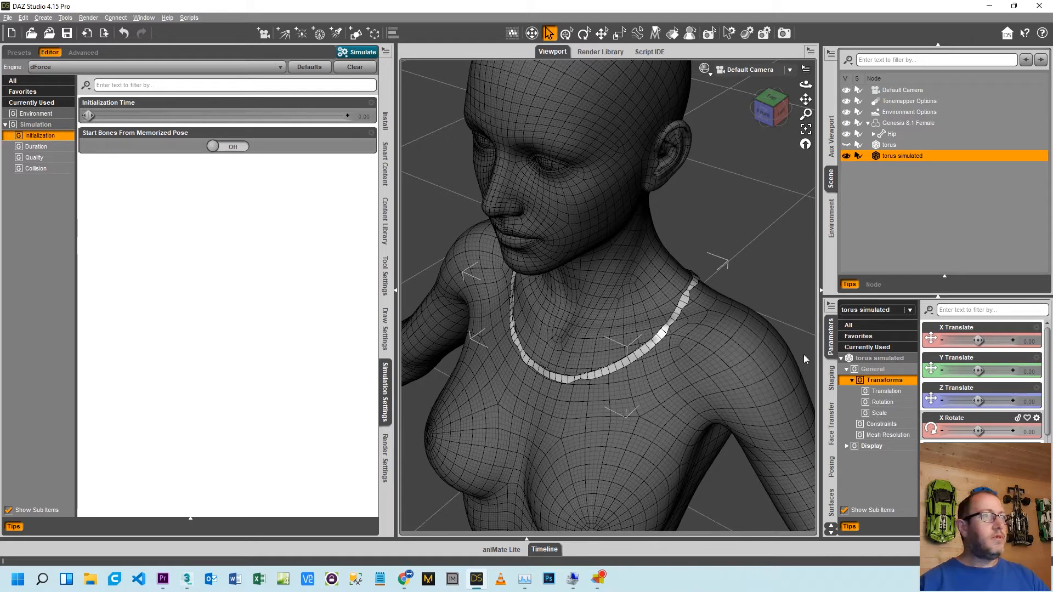
pyautogui.click(23, 17)
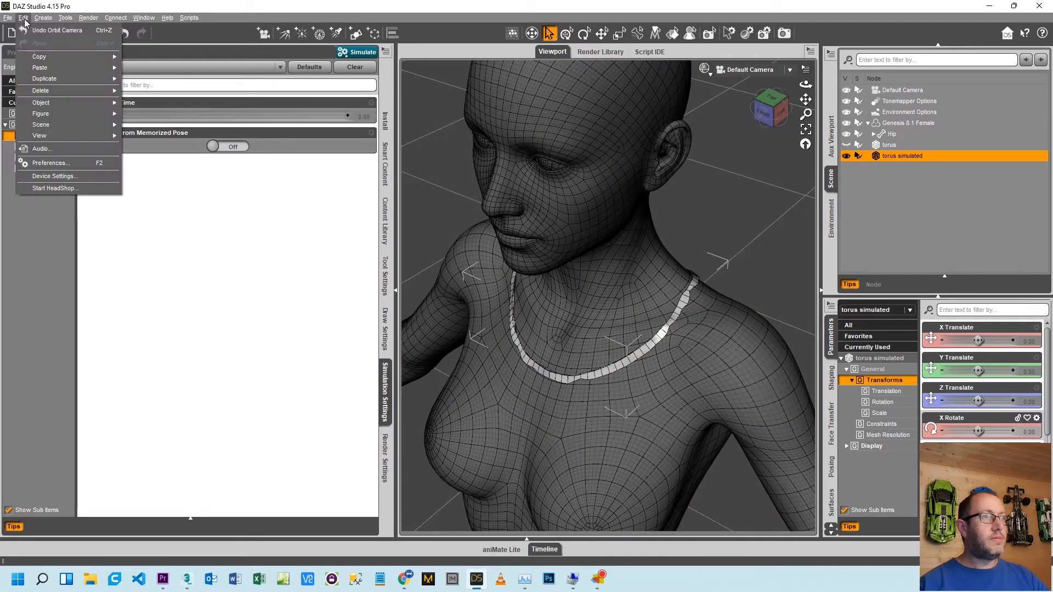
pyautogui.moveTo(49, 105)
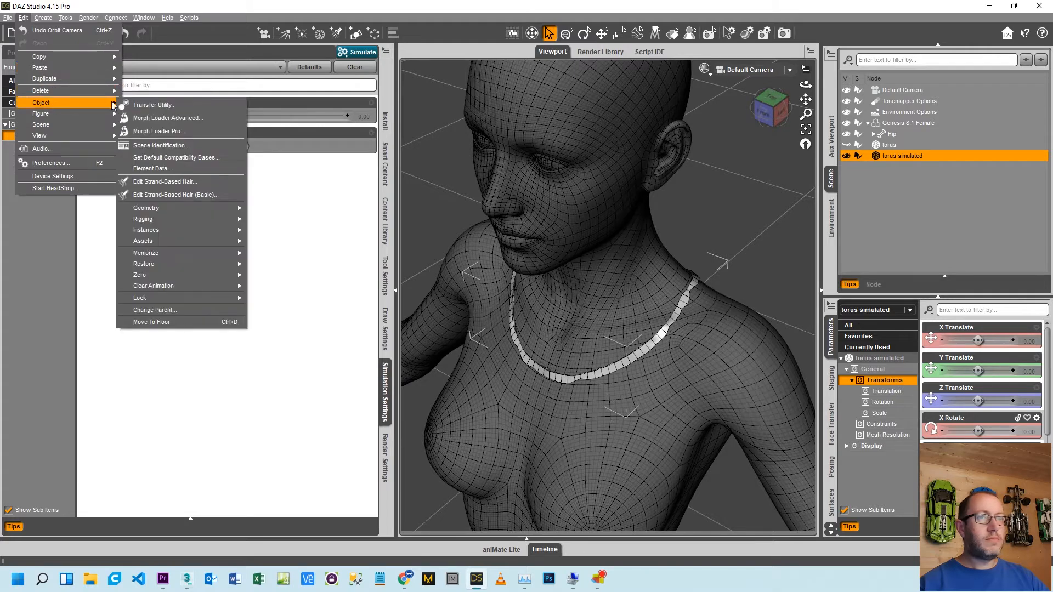
pyautogui.click(153, 105)
pyautogui.click(344, 120)
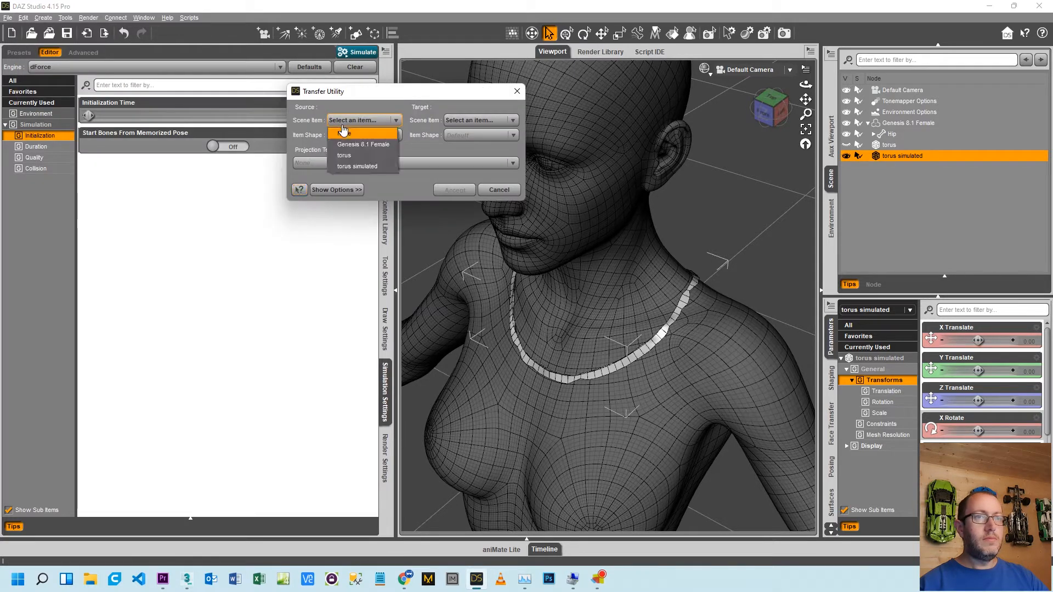
pyautogui.click(360, 144)
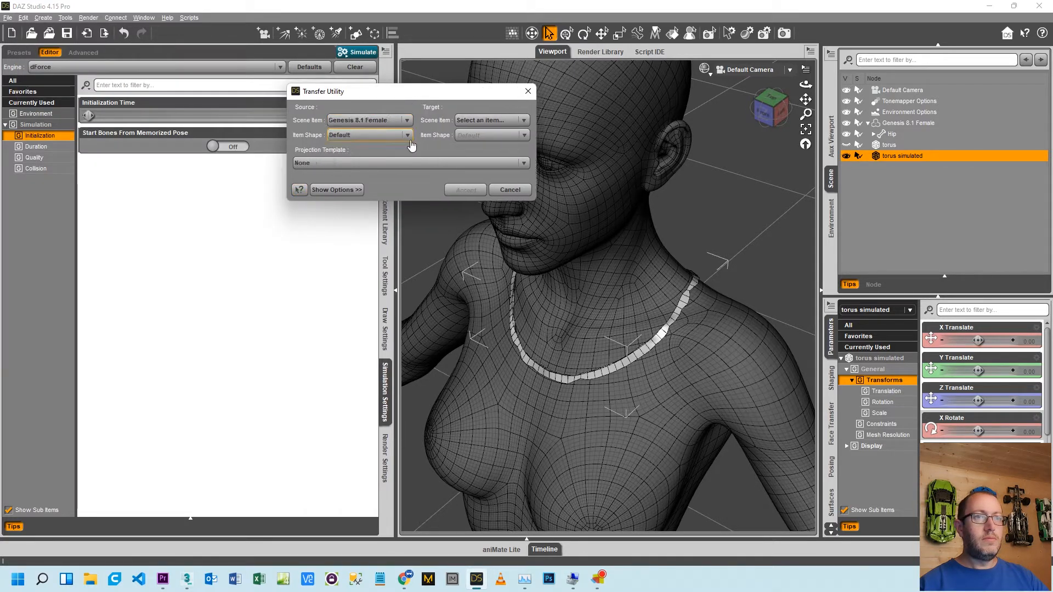
pyautogui.click(461, 122)
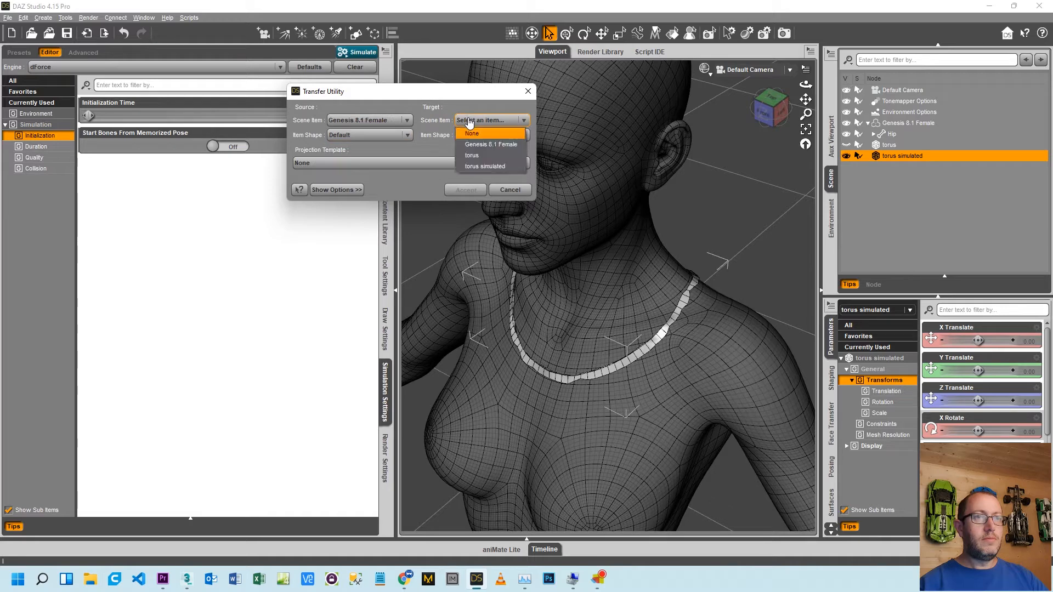
pyautogui.click(480, 166)
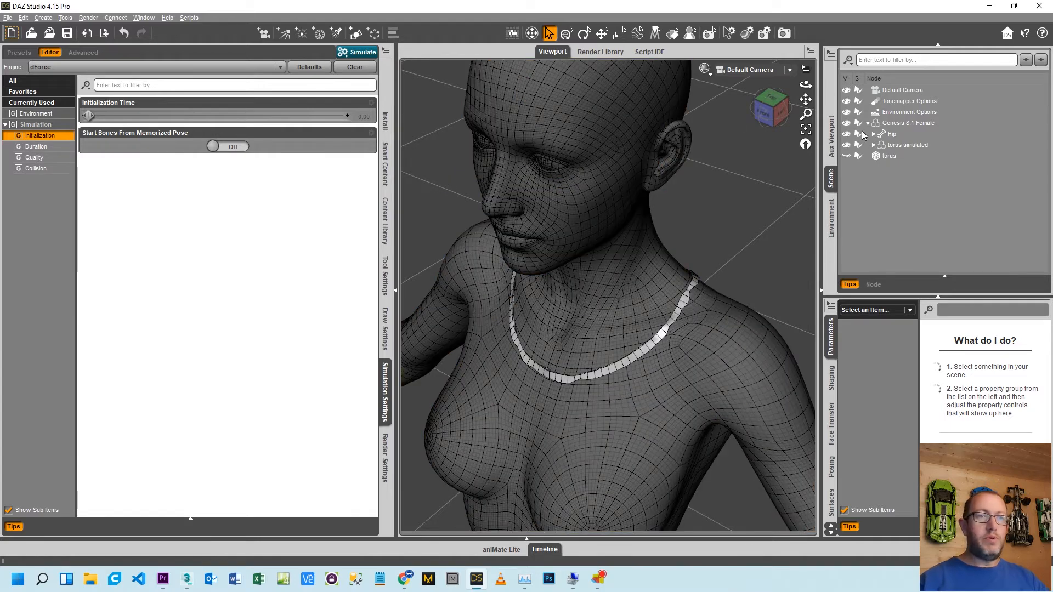
# Apply the Base Pose Kneeling B pose from the Genesis 8 Female Base Poses to Genesis 8.1 Female
pyautogui.click(901, 126)
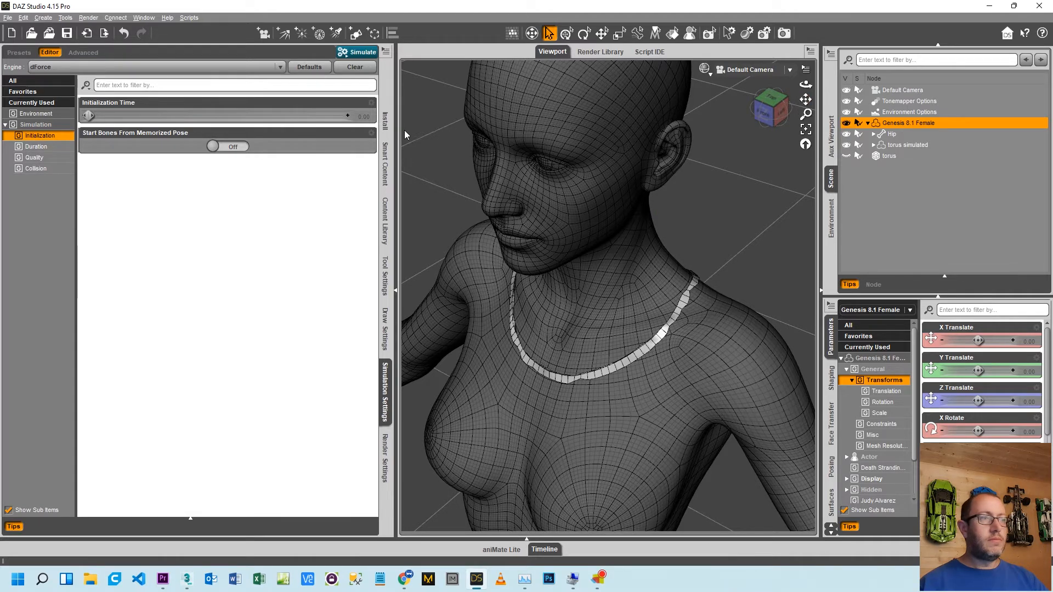
pyautogui.click(385, 221)
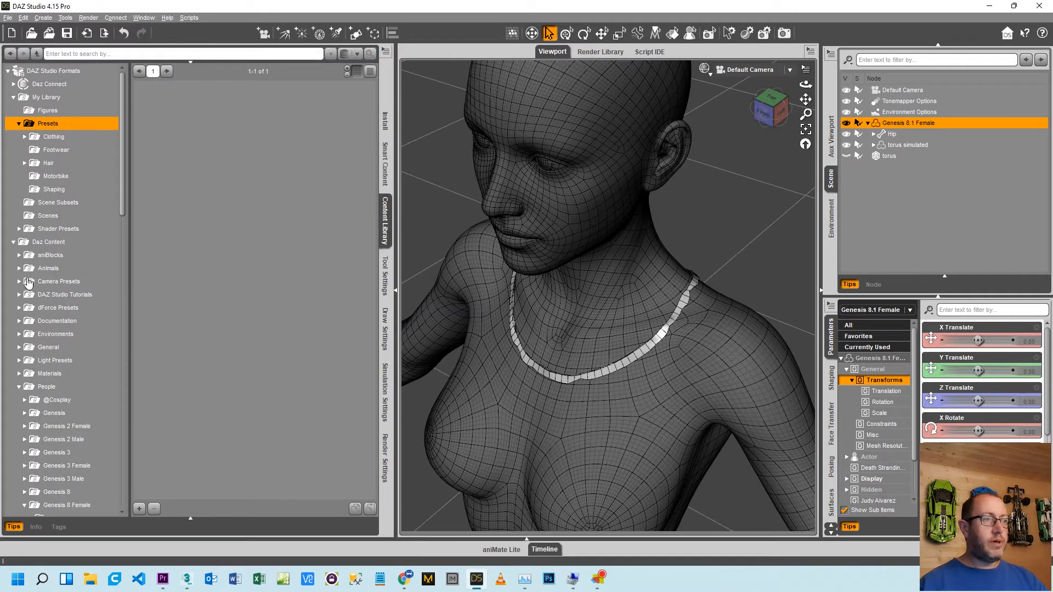
pyautogui.scroll(-1, 44, 426)
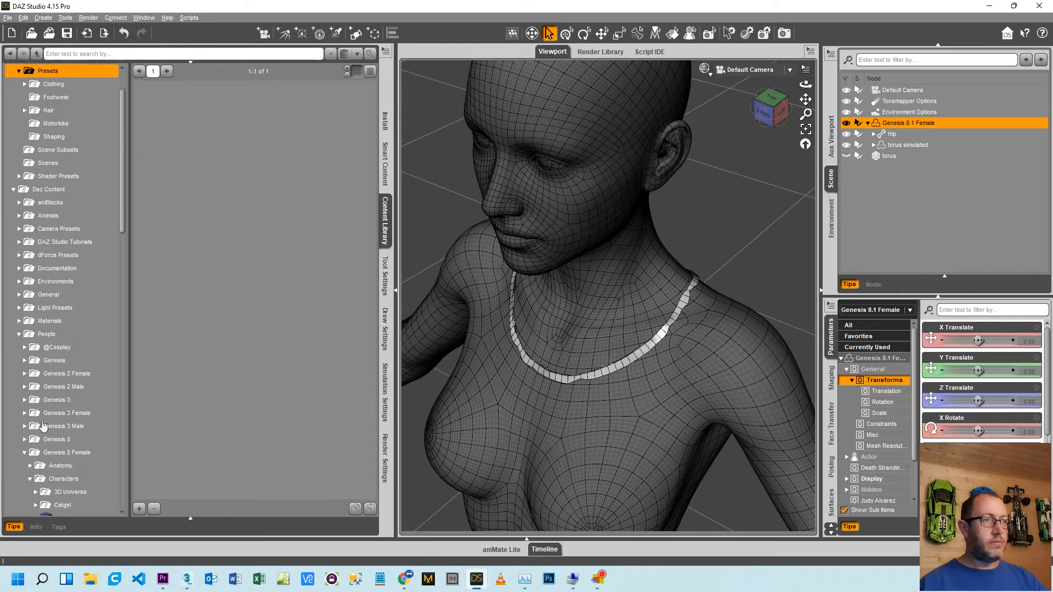
pyautogui.scroll(-4, 44, 426)
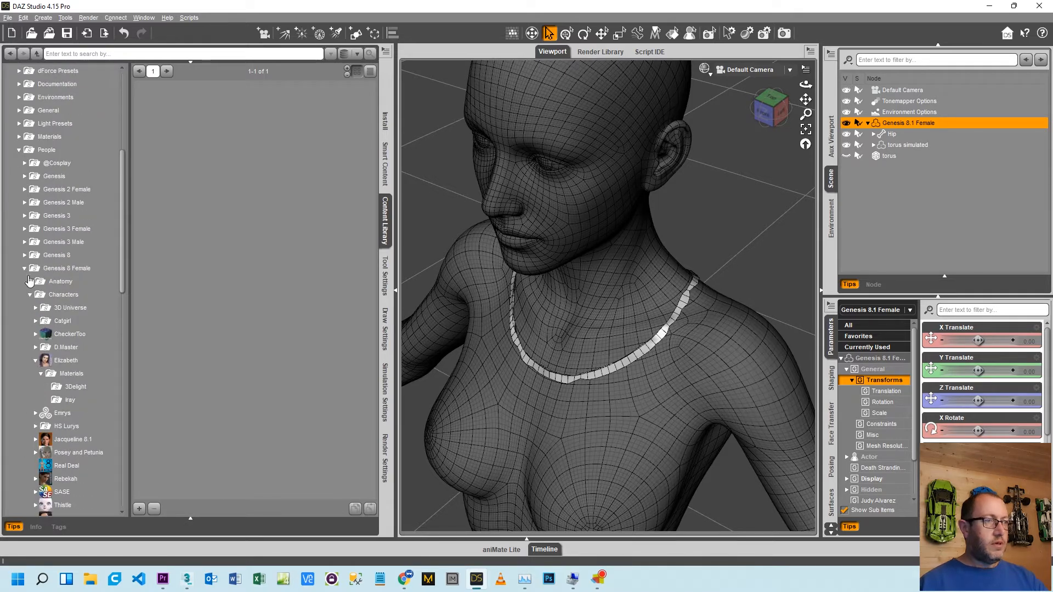
pyautogui.click(31, 297)
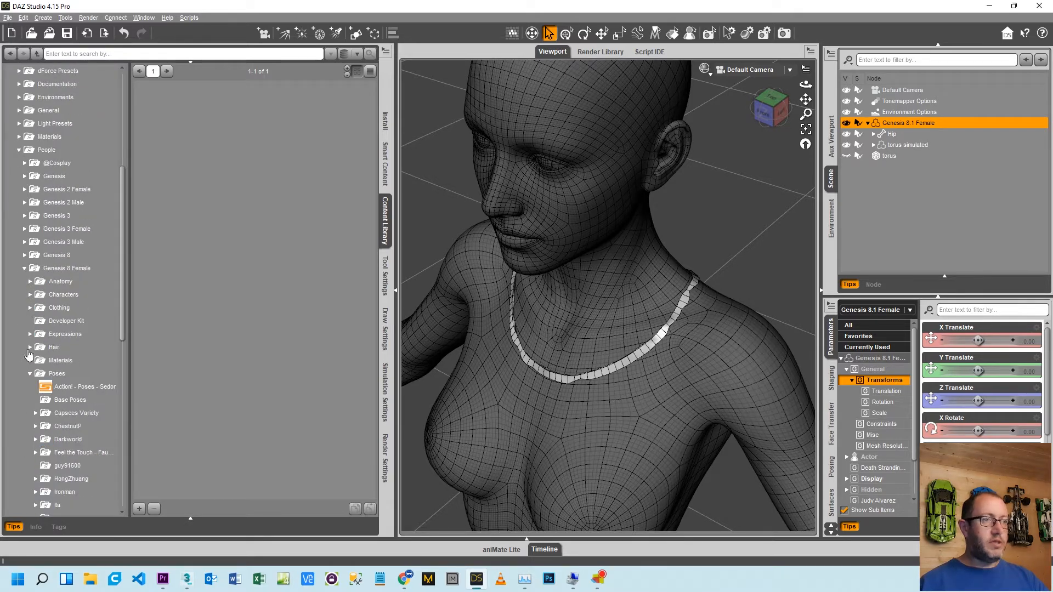
pyautogui.click(52, 401)
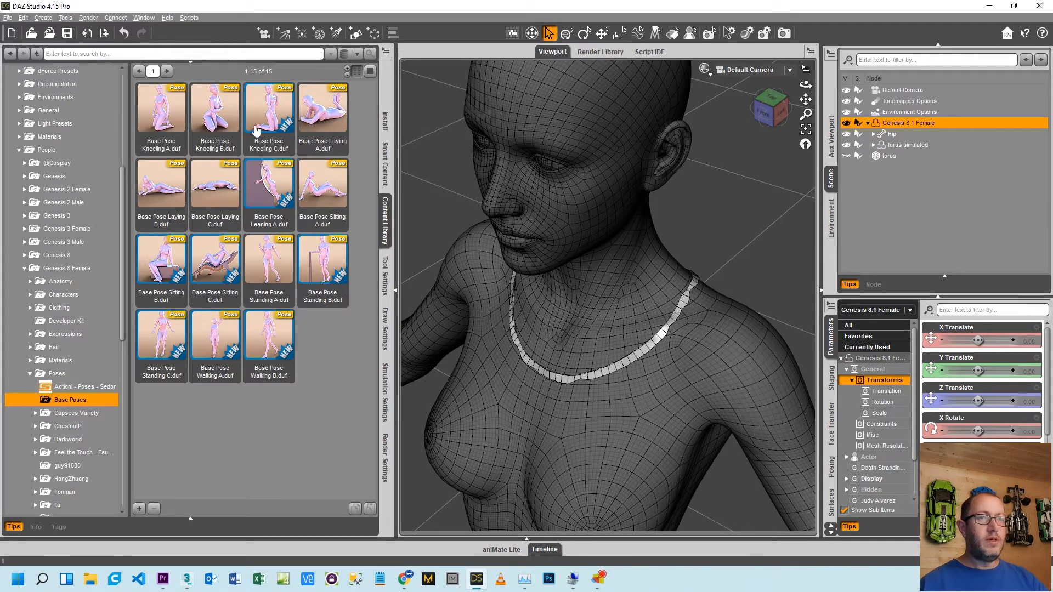
pyautogui.click(225, 115)
pyautogui.doubleClick(225, 116)
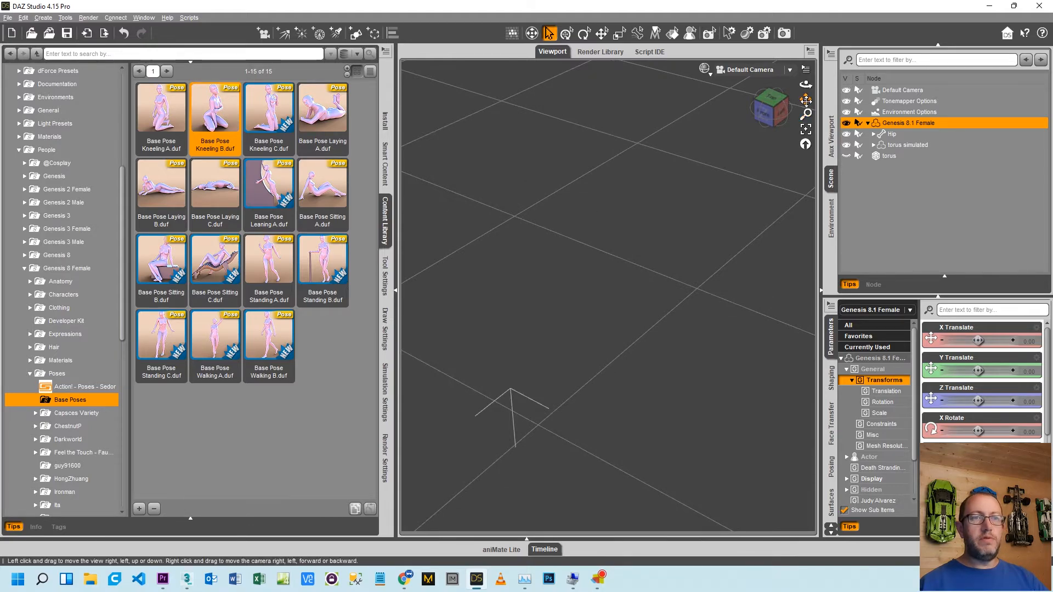
pyautogui.moveTo(805, 99); pyautogui.dragTo(821, 42)
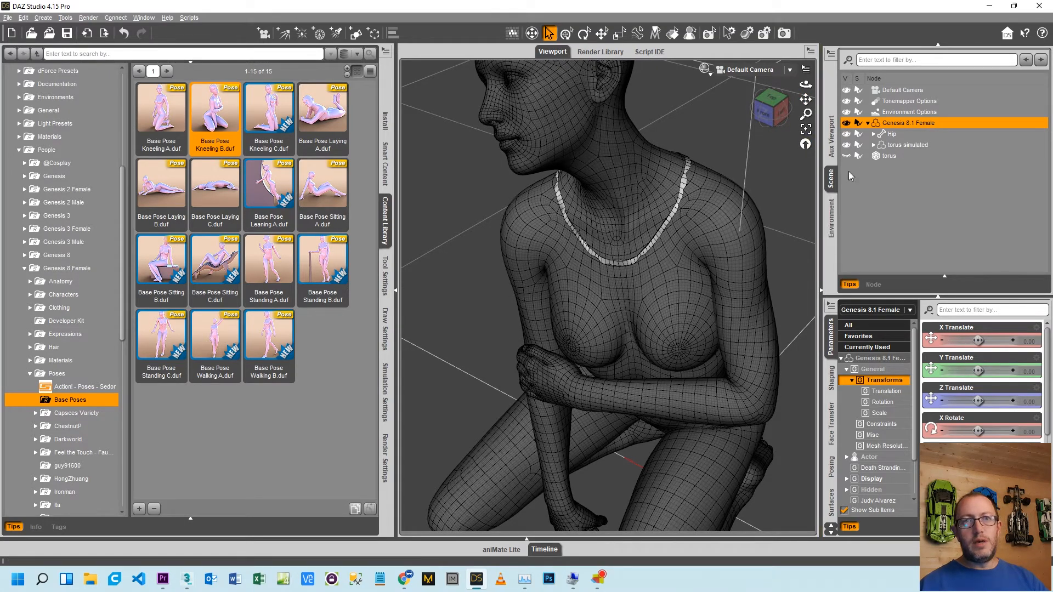
# Try to raise torus simulated on the figure by setting its Y Translate to about 4.91
pyautogui.click(878, 142)
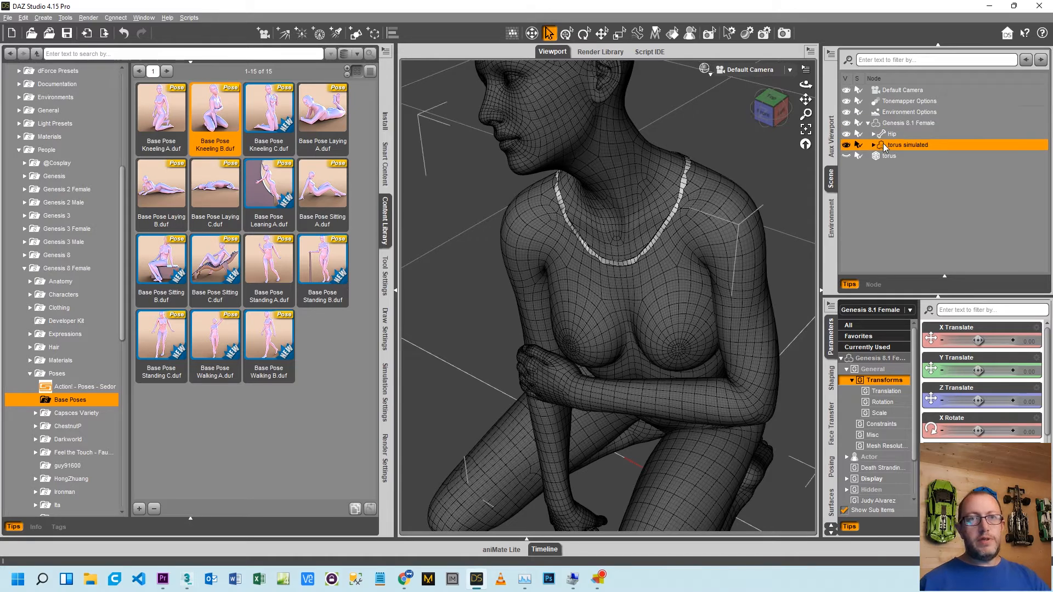
pyautogui.moveTo(943, 373); pyautogui.dragTo(1014, 374)
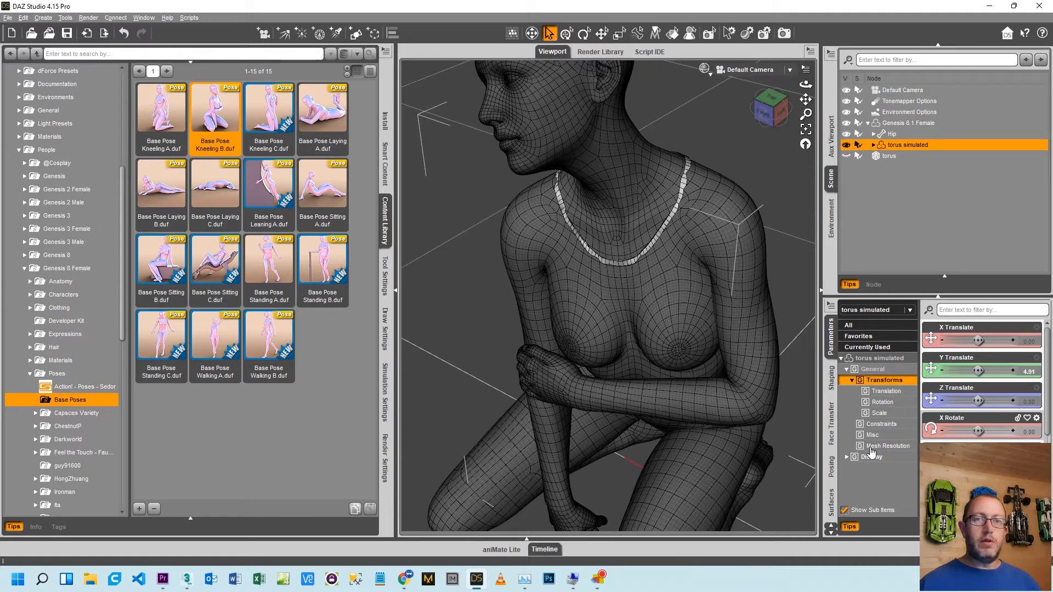
pyautogui.click(873, 425)
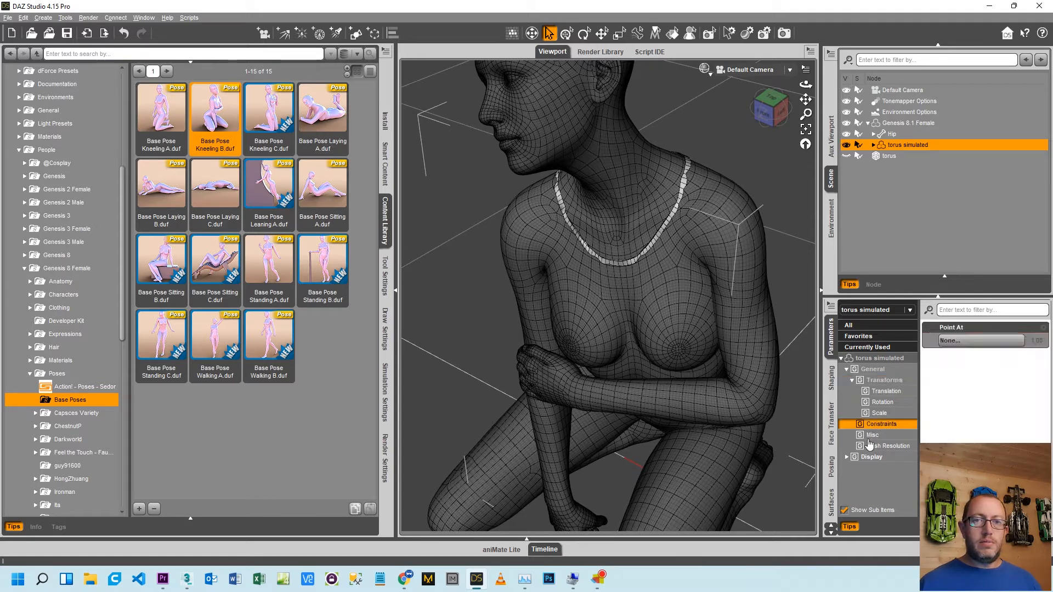
pyautogui.click(866, 381)
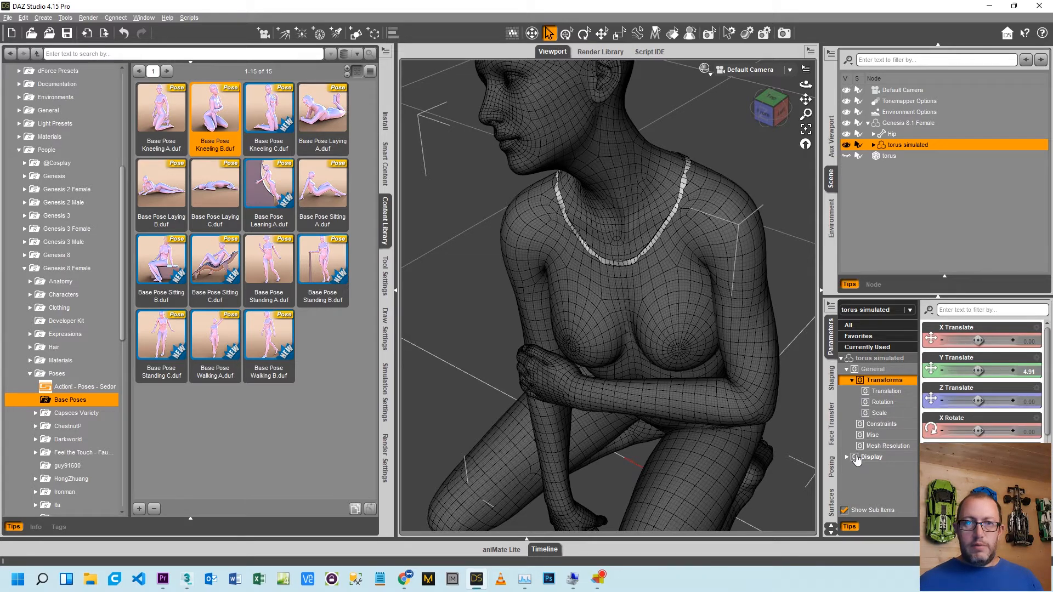
# Set torus simulated's Fit to Mode to Auto Follow Transforms and its Y Translate to 0.72
pyautogui.click(860, 437)
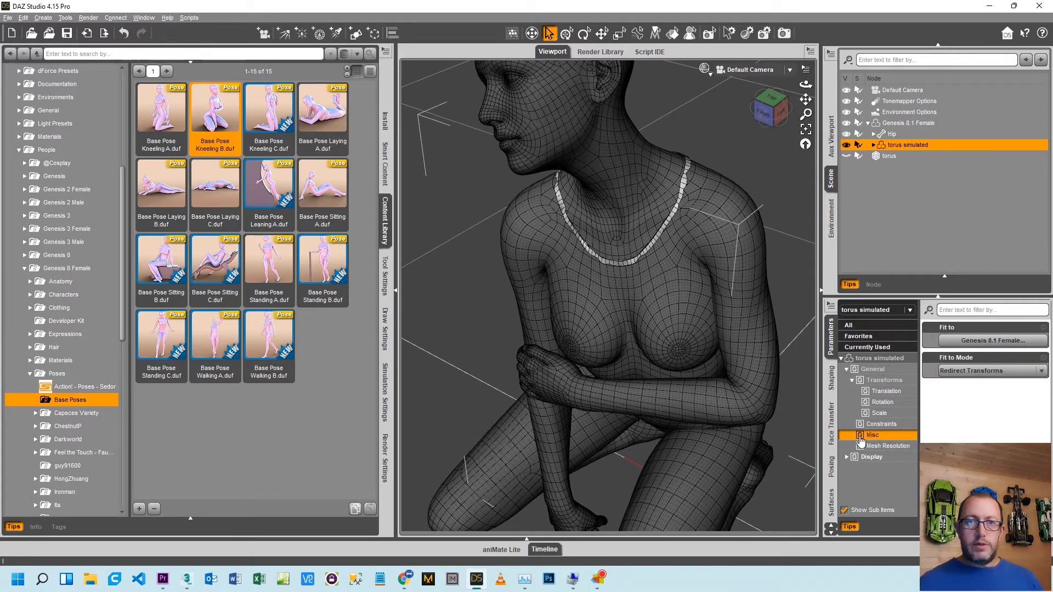
pyautogui.click(957, 371)
pyautogui.click(957, 395)
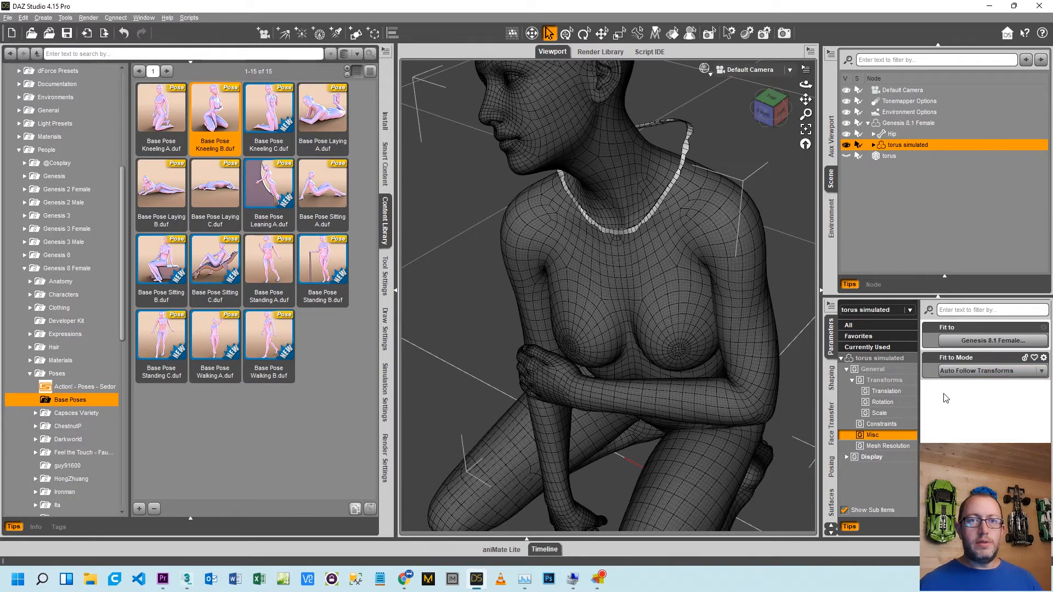
pyautogui.click(892, 391)
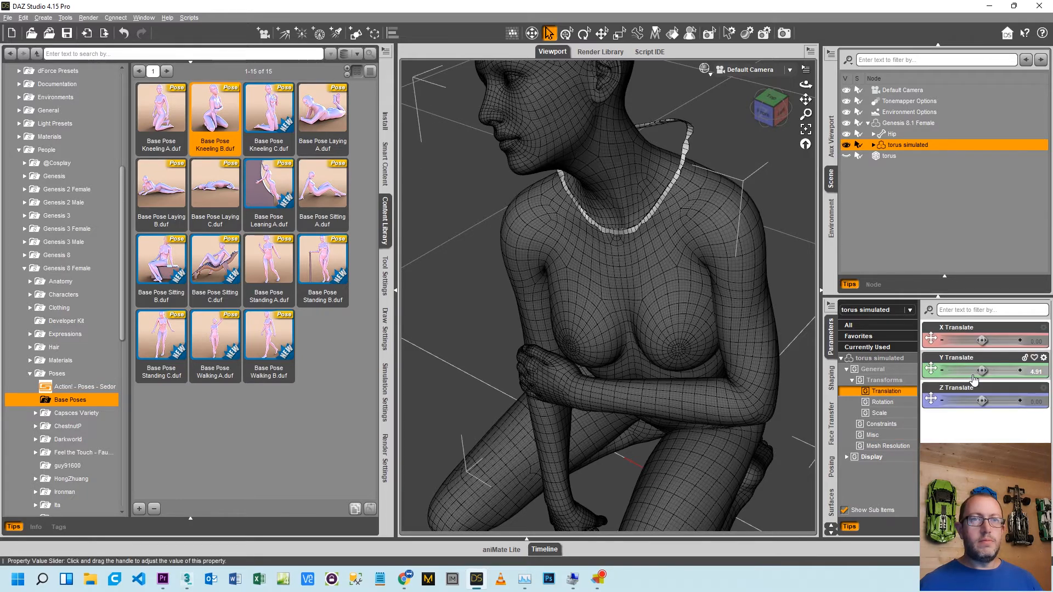
pyautogui.moveTo(982, 371); pyautogui.dragTo(980, 371)
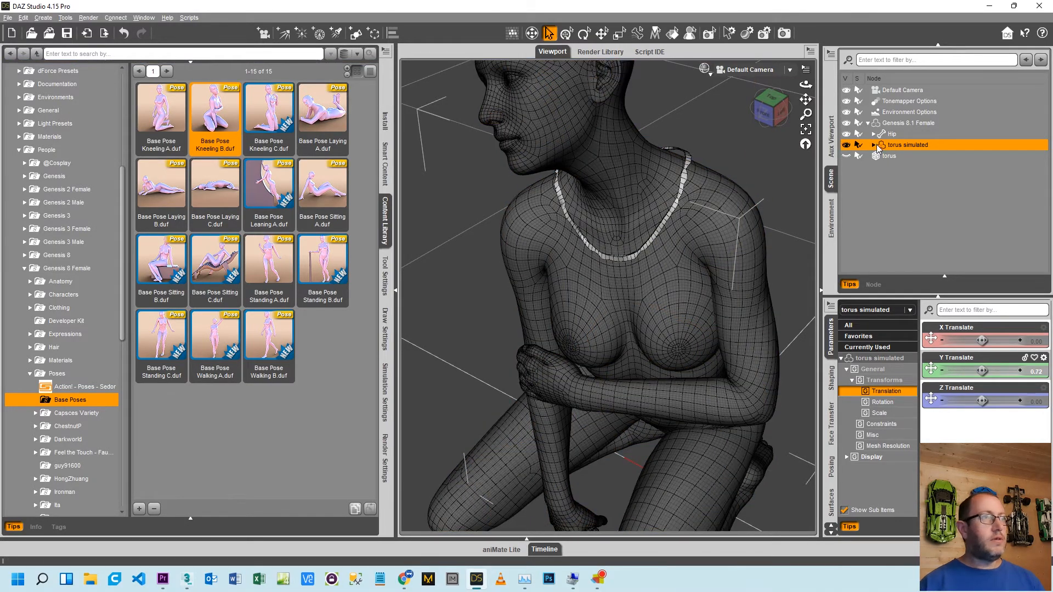
# Add a dForce Dynamic Surface modifier to torus simulated
pyautogui.click(22, 18)
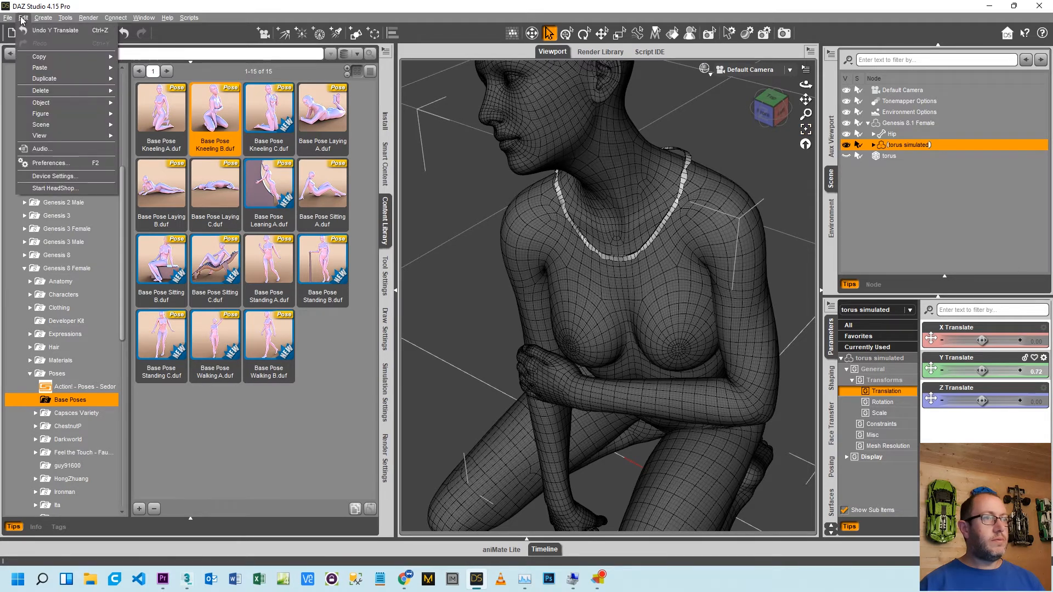
pyautogui.moveTo(59, 103)
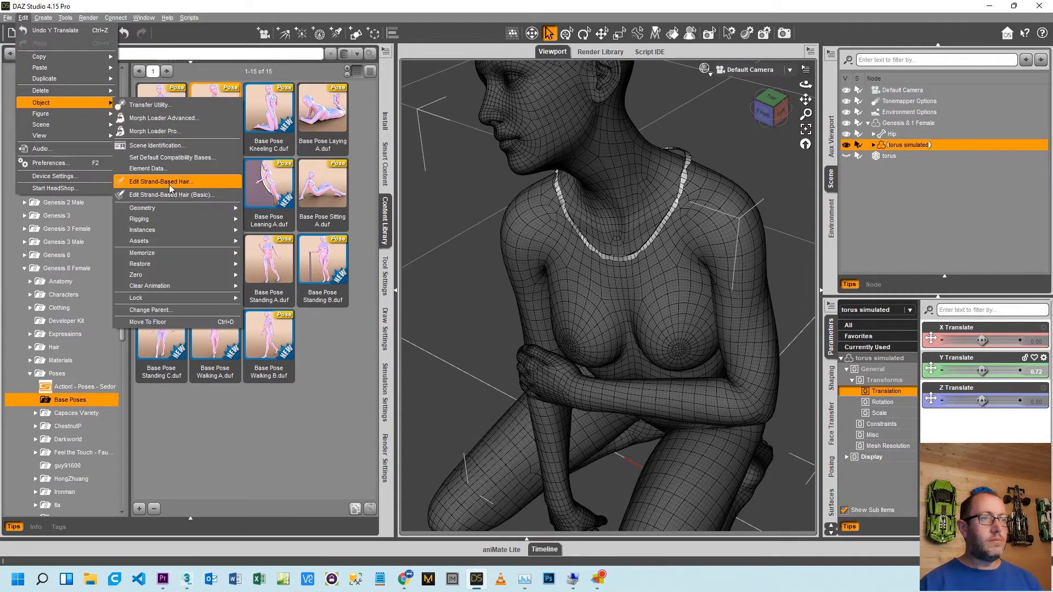
pyautogui.moveTo(164, 208)
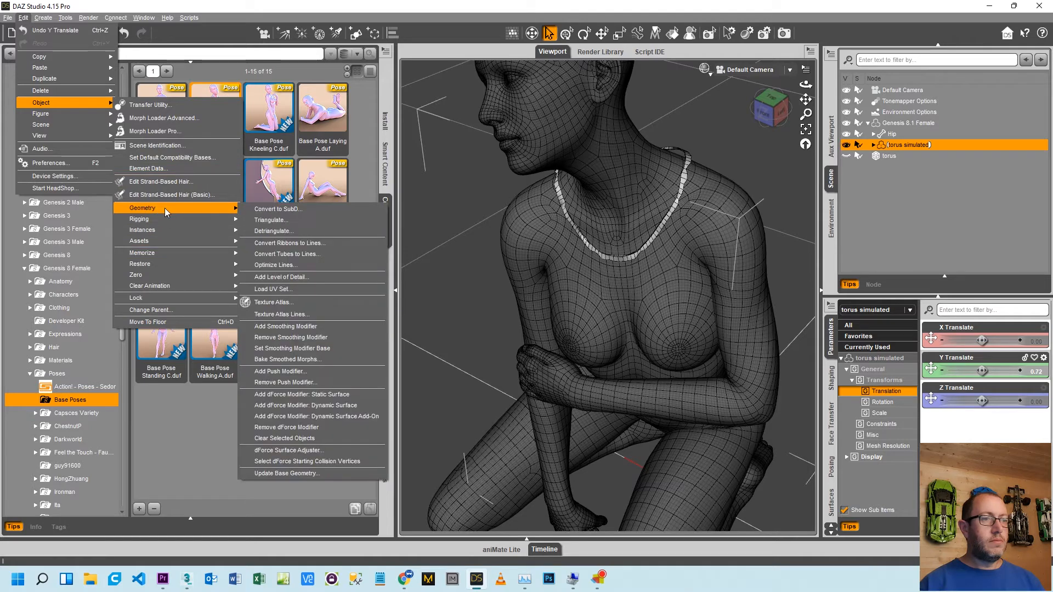
pyautogui.click(319, 406)
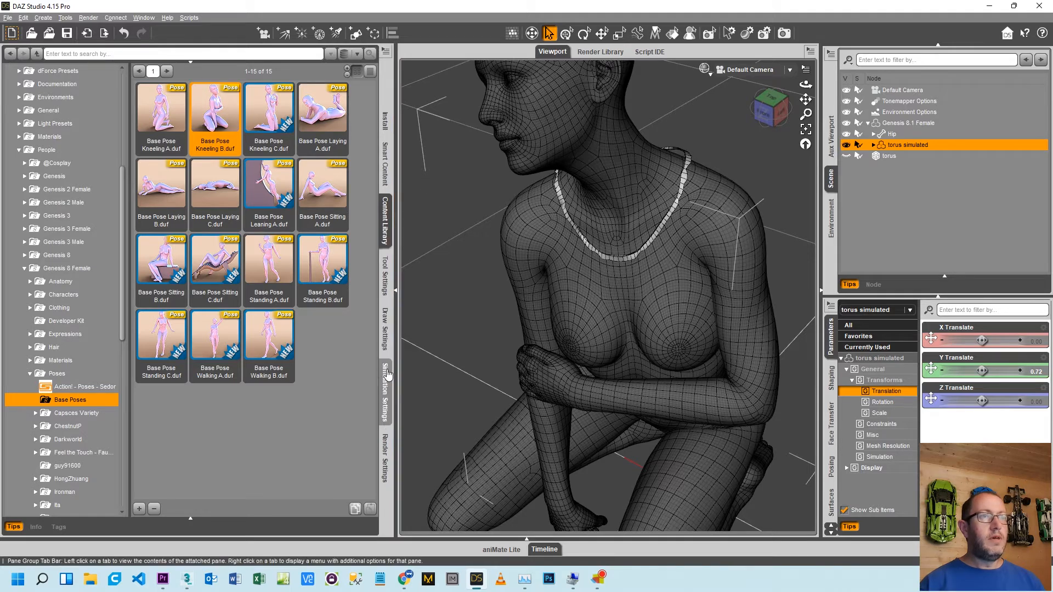
# Run the dForce simulation on the posed necklace and stop it during stabilization
pyautogui.click(386, 392)
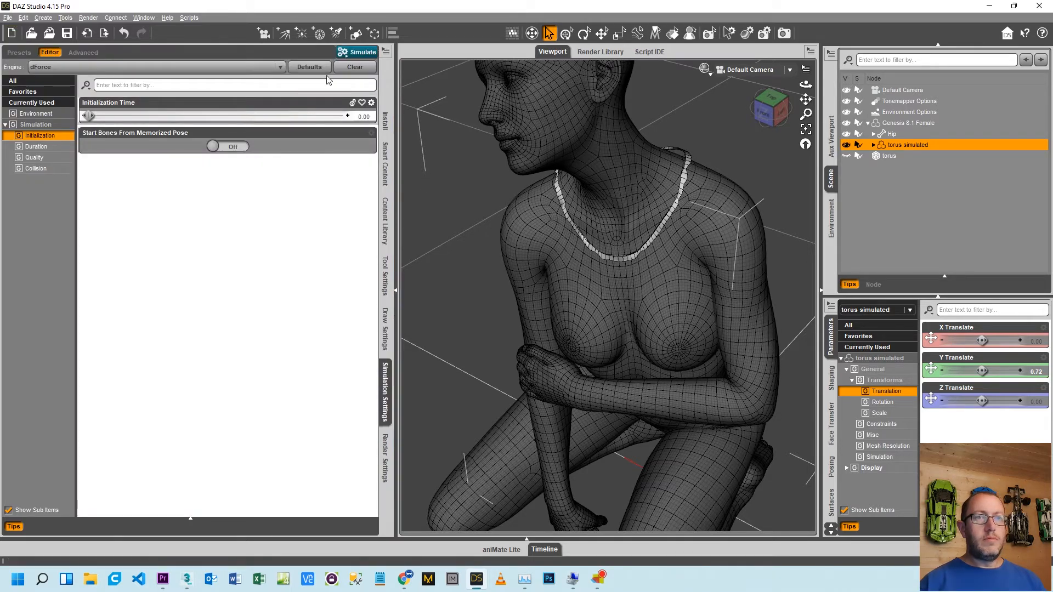
pyautogui.click(350, 53)
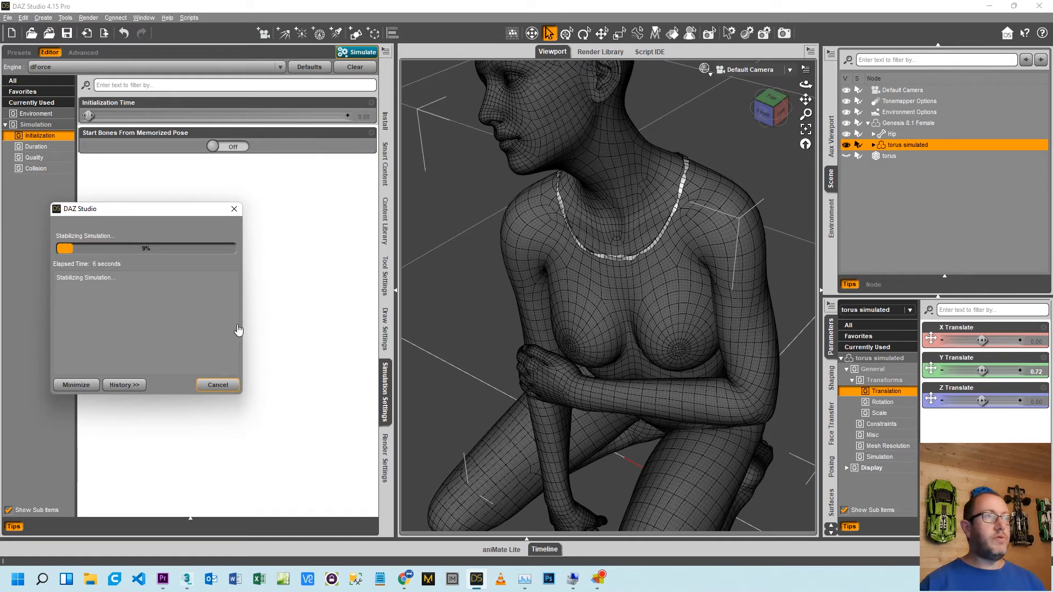
pyautogui.click(218, 385)
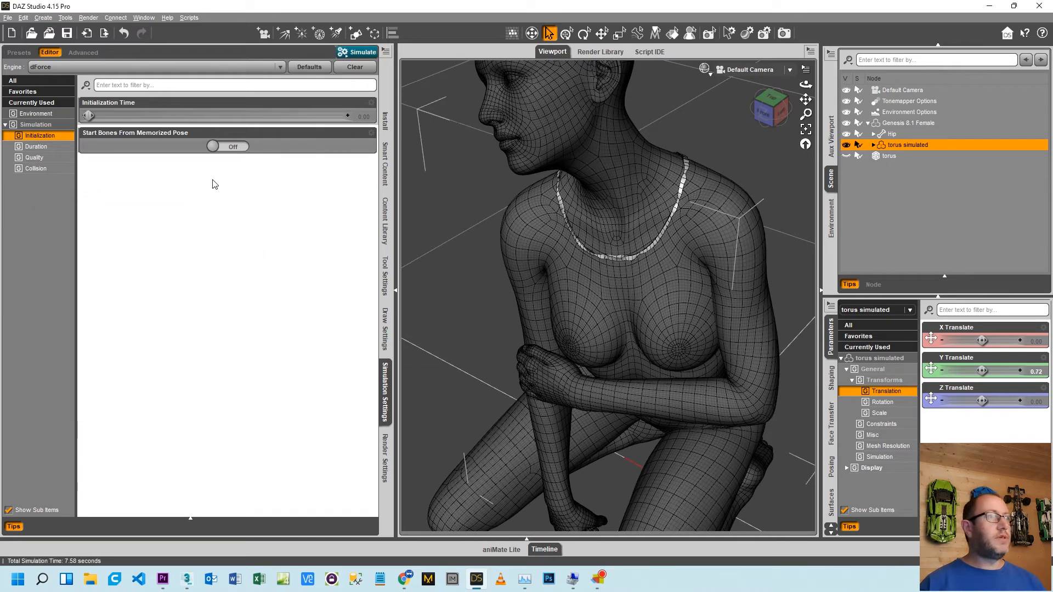
# Convert torus simulated to SubD and set its View SubD Level and Render SubD Level (Minimum) to 4
pyautogui.click(23, 18)
pyautogui.moveTo(57, 104)
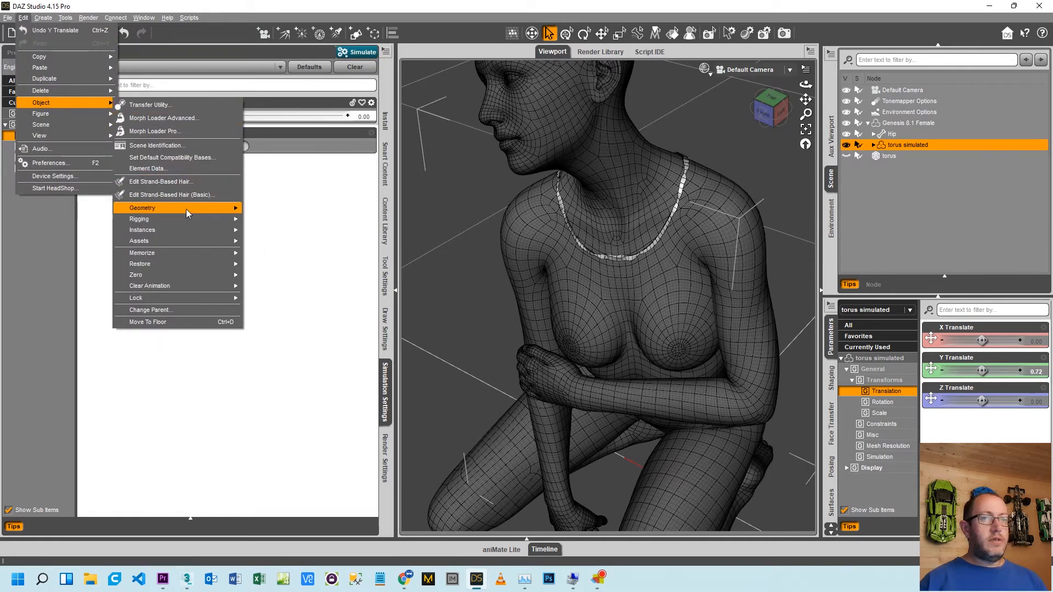
pyautogui.moveTo(186, 209)
pyautogui.click(271, 211)
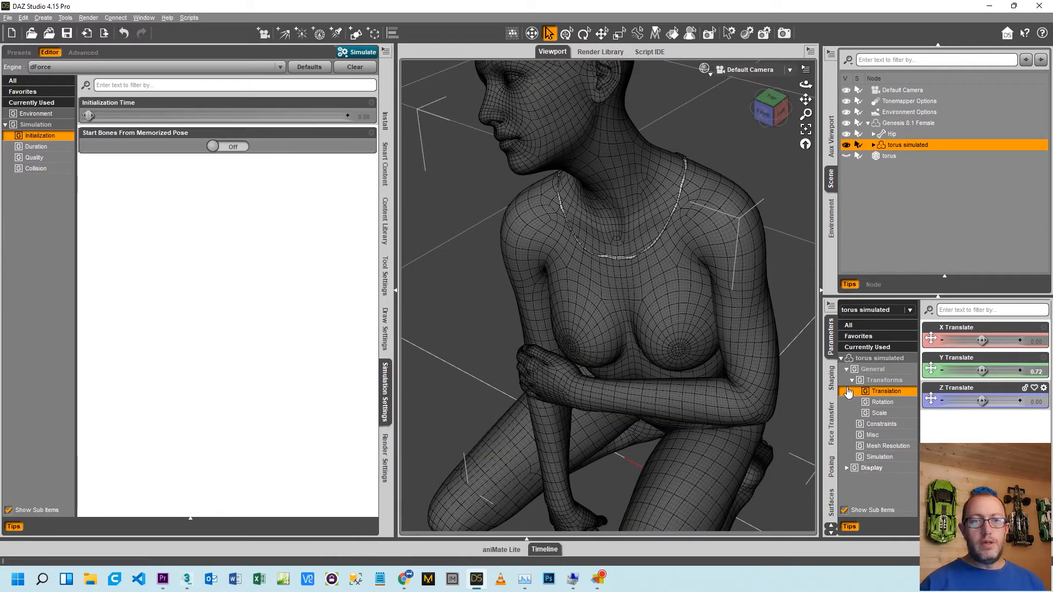
pyautogui.click(867, 447)
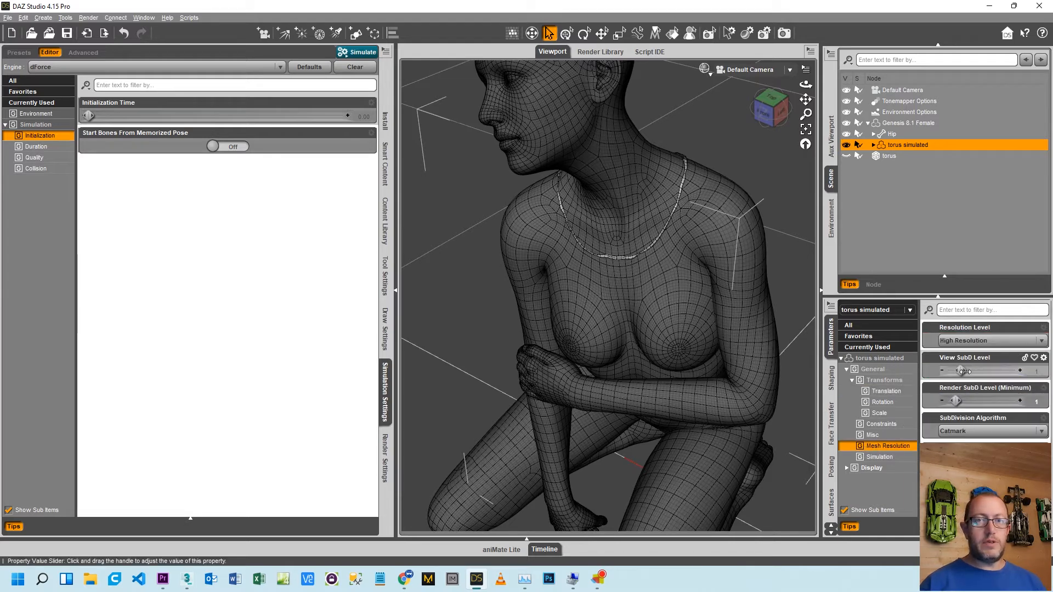
pyautogui.moveTo(967, 373); pyautogui.dragTo(980, 374)
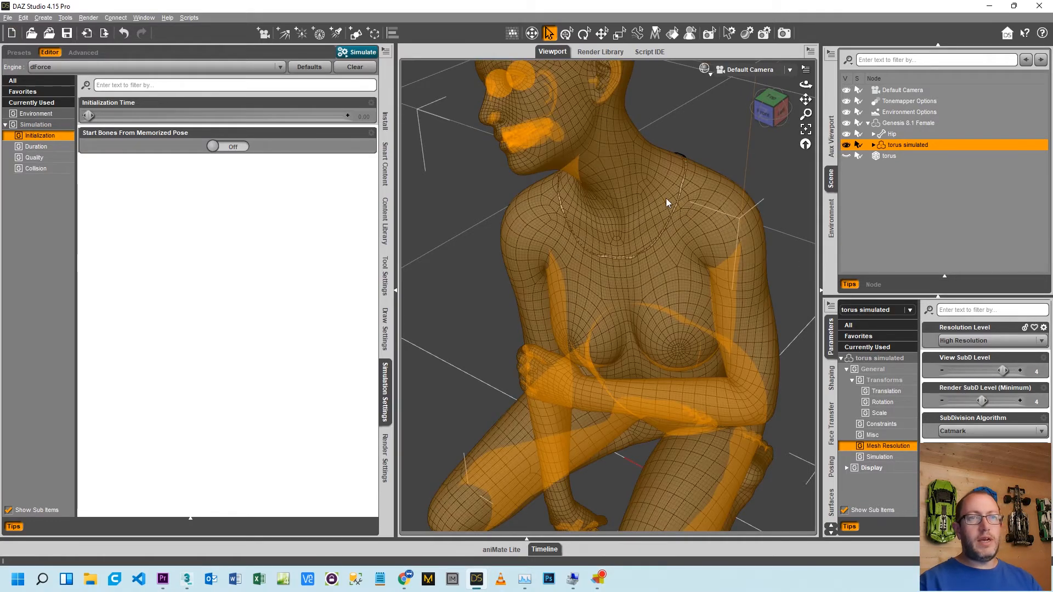
# Set the dForce Collision Mode to Best - Continuous : CCD, rerun the simulation and stop it during stabilization
pyautogui.scroll(6, 663, 176)
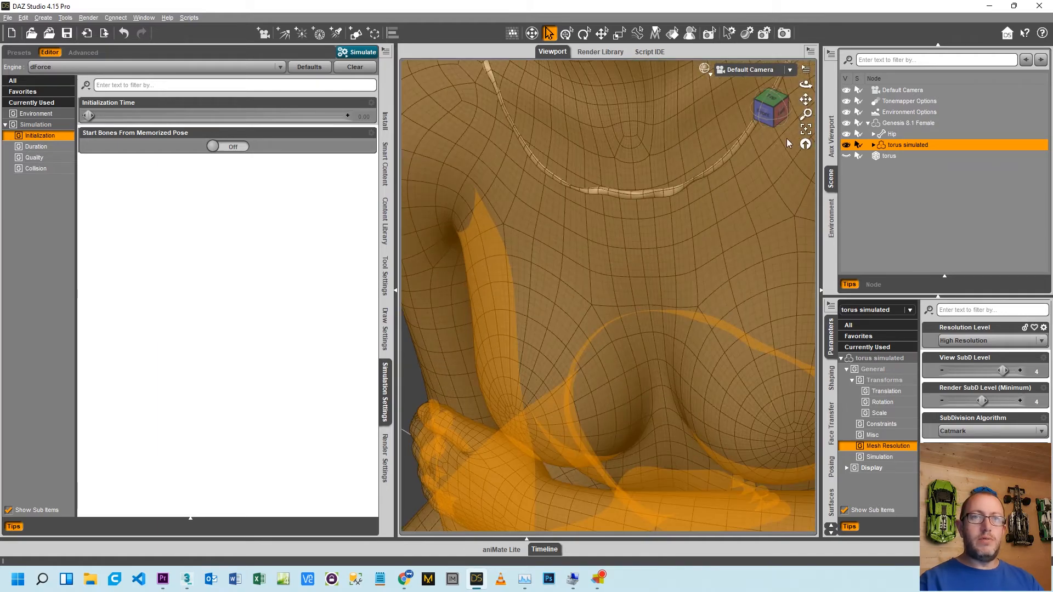
pyautogui.moveTo(808, 98)
pyautogui.mouseDown()
pyautogui.moveTo(785, 203)
pyautogui.moveTo(798, 163)
pyautogui.mouseUp()
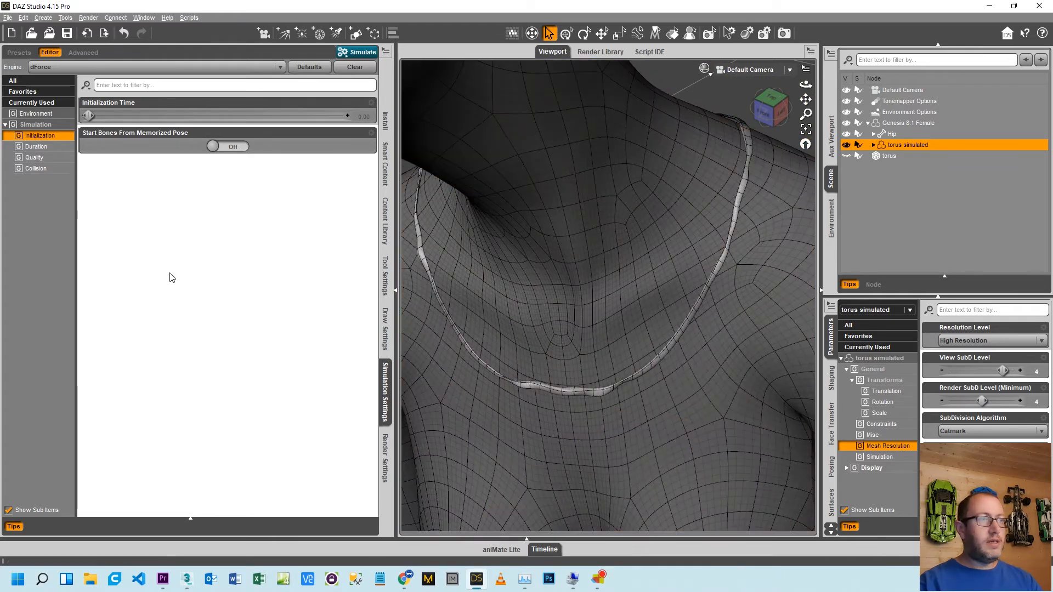
pyautogui.click(20, 158)
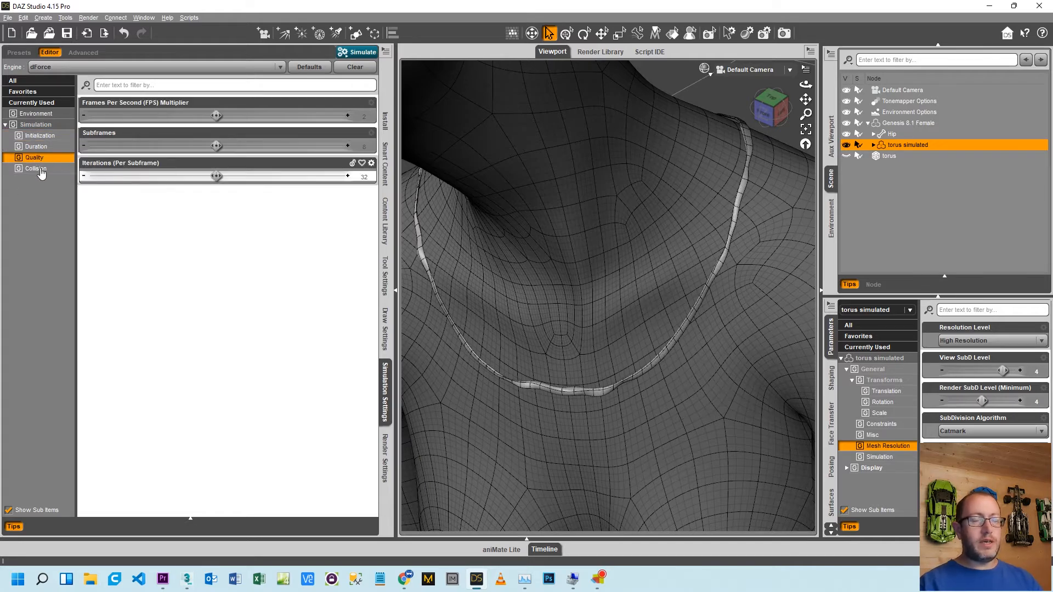
pyautogui.click(36, 171)
pyautogui.click(118, 147)
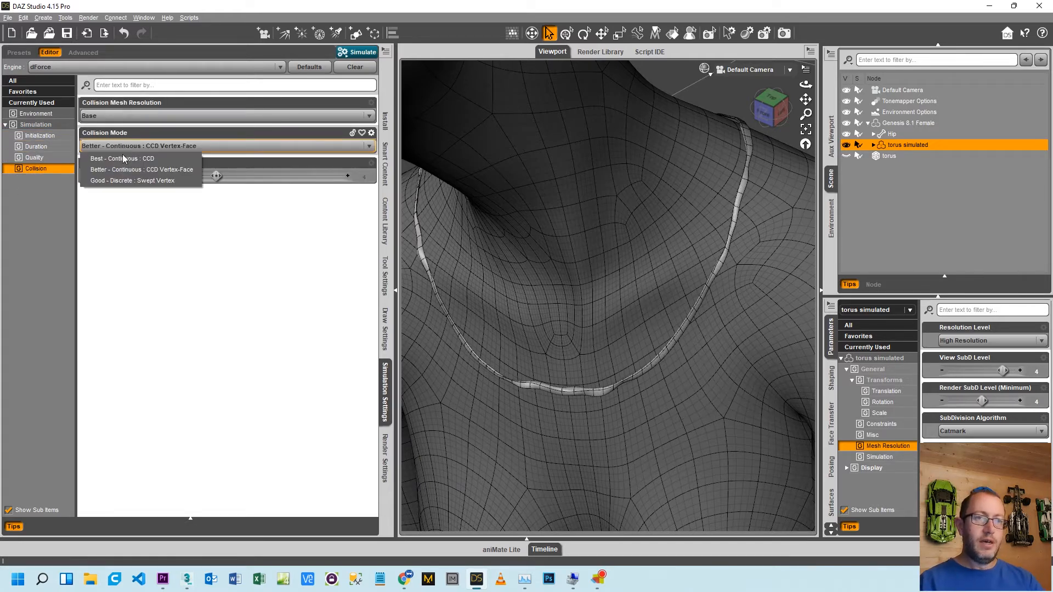
pyautogui.click(123, 156)
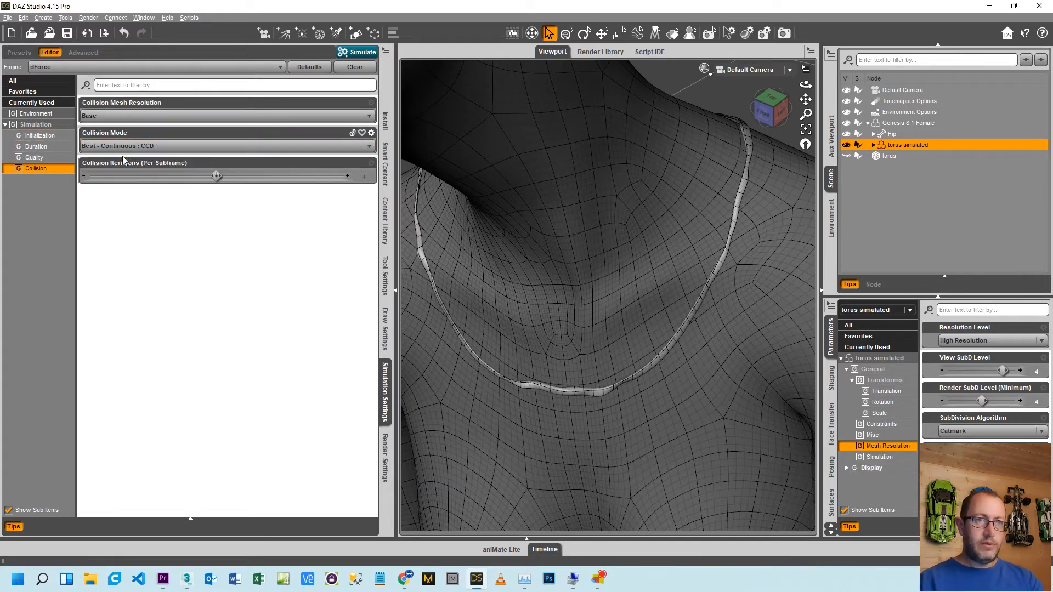
pyautogui.click(349, 55)
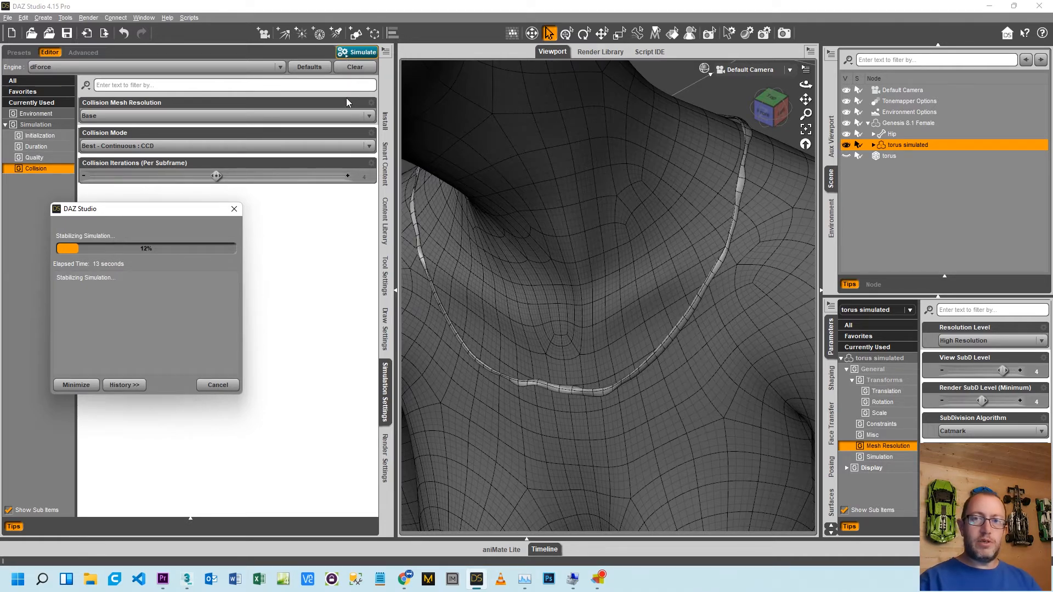
pyautogui.click(209, 385)
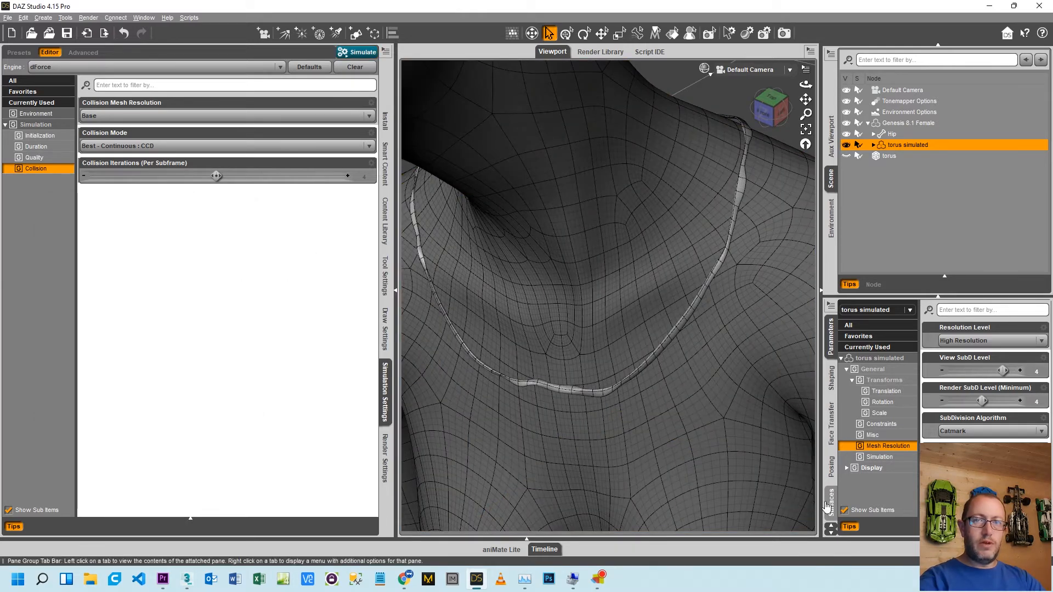
# Apply the Iray Metal - Gold shader preset to torus simulated and display the viewport in NVIDIA Iray
pyautogui.click(831, 502)
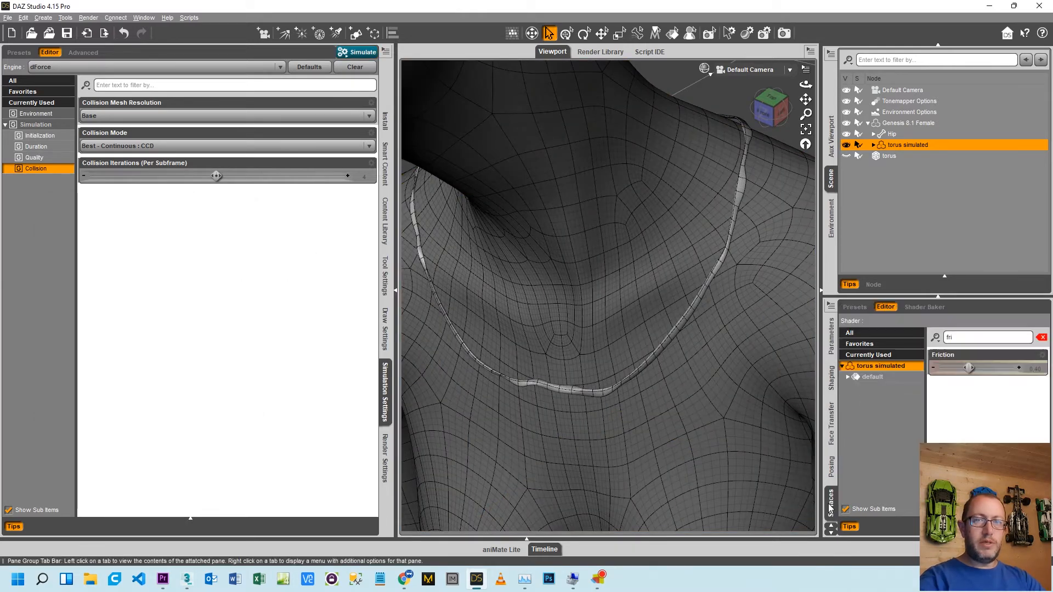
pyautogui.click(855, 309)
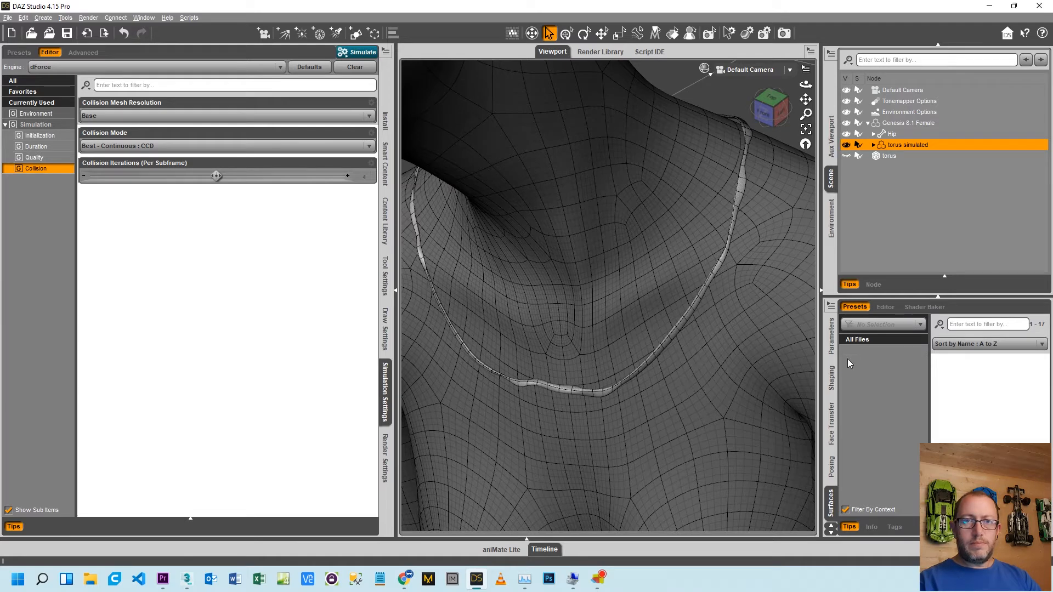
pyautogui.click(884, 308)
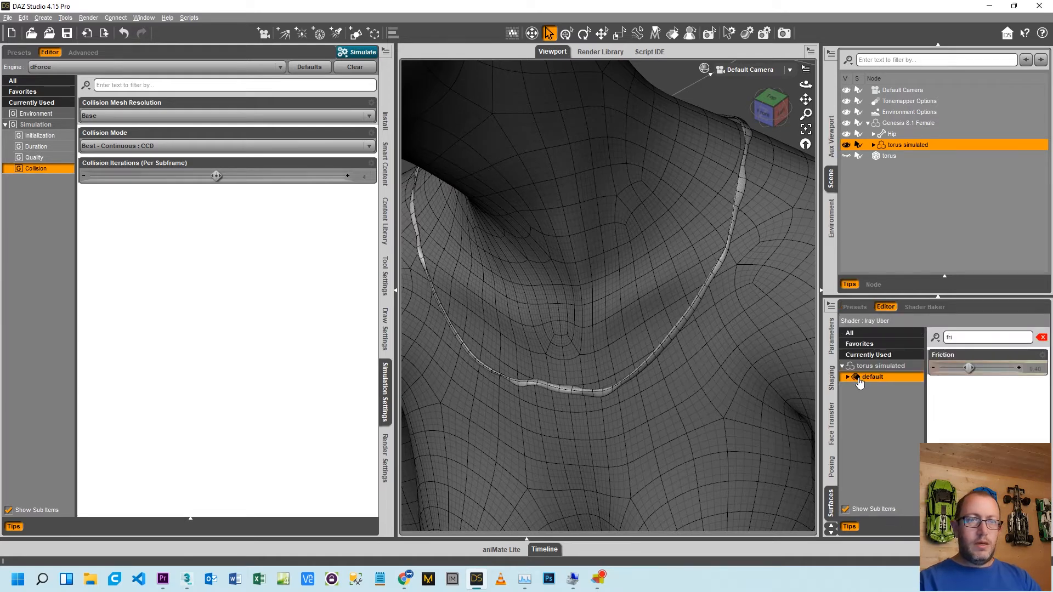
pyautogui.click(854, 307)
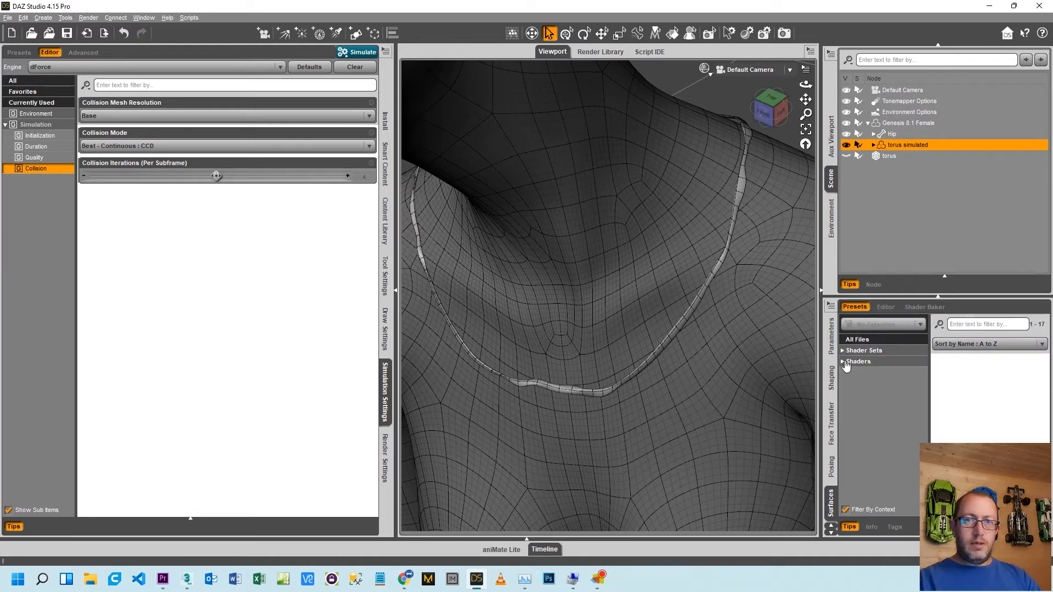
pyautogui.click(843, 362)
pyautogui.click(848, 395)
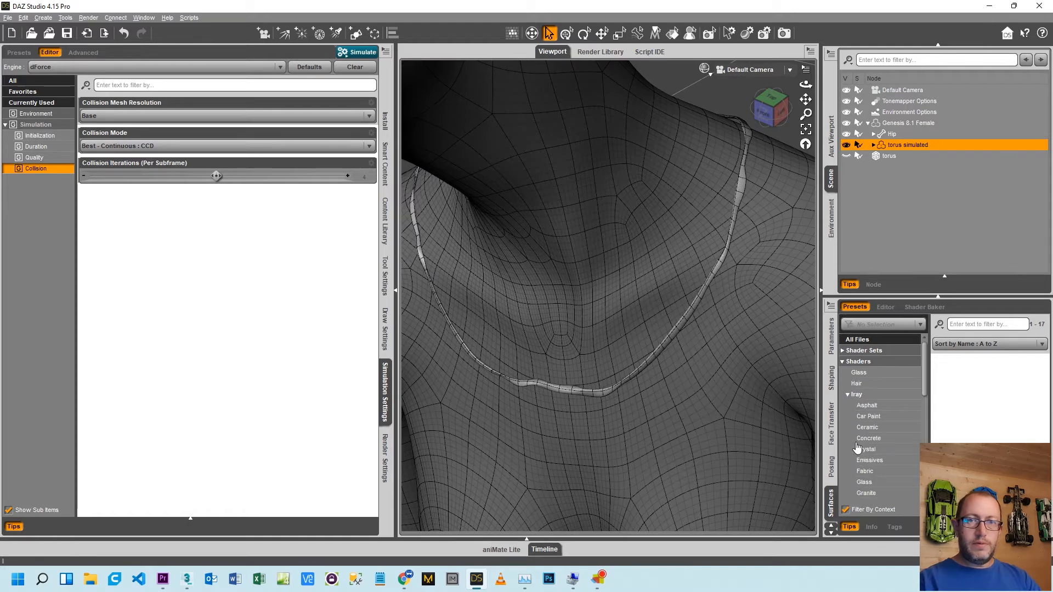
pyautogui.scroll(-3, 866, 457)
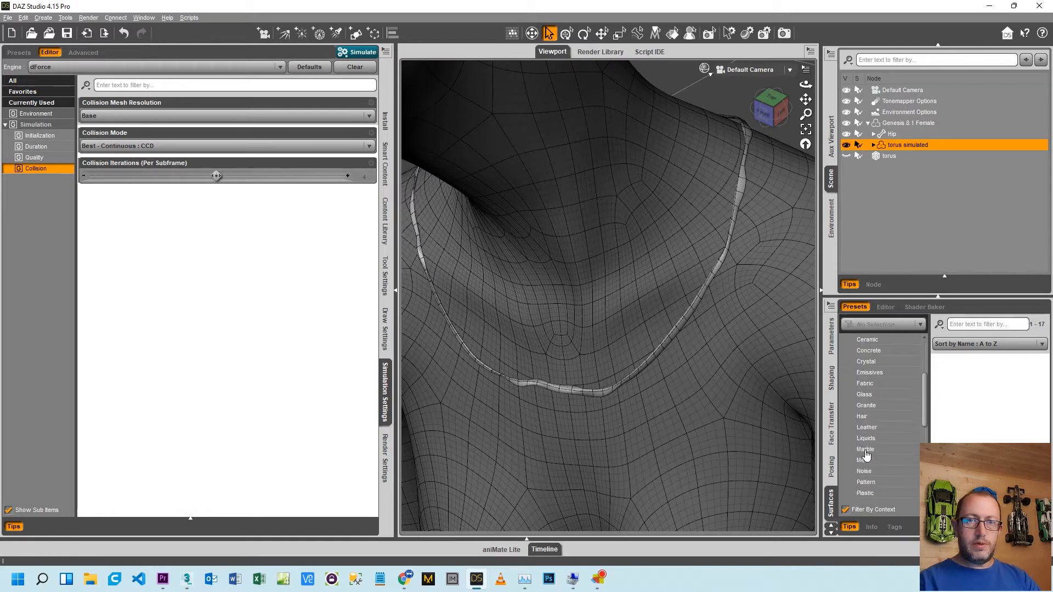
pyautogui.click(865, 451)
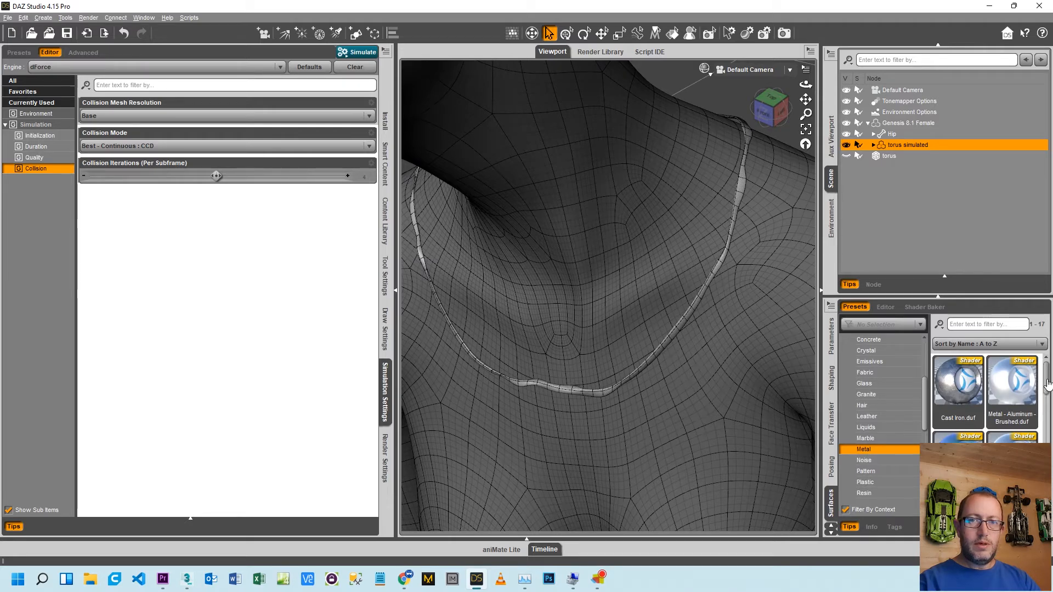
pyautogui.moveTo(1048, 385); pyautogui.dragTo(1048, 422)
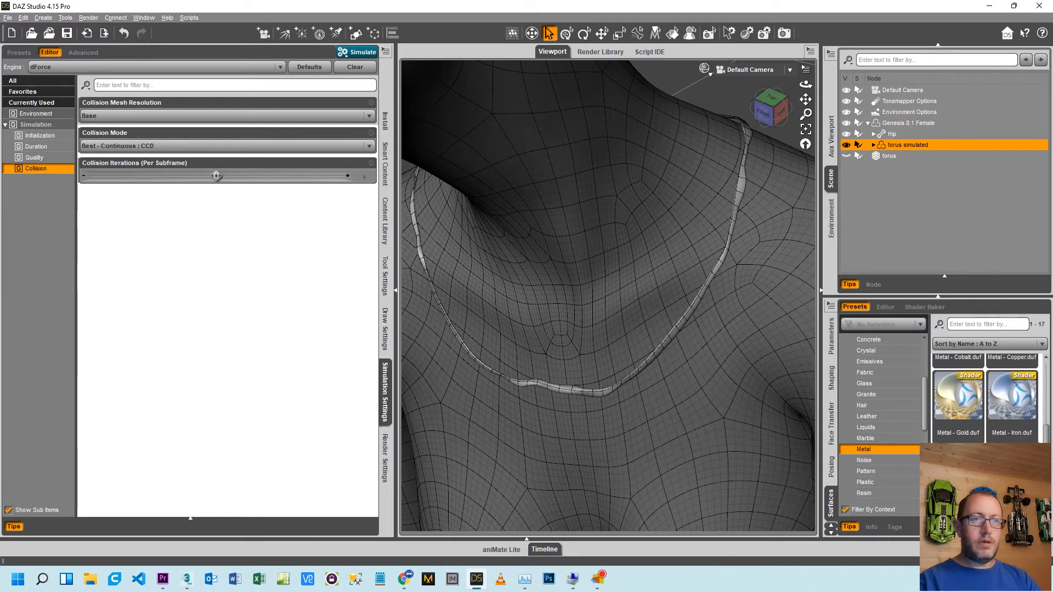
pyautogui.doubleClick(940, 420)
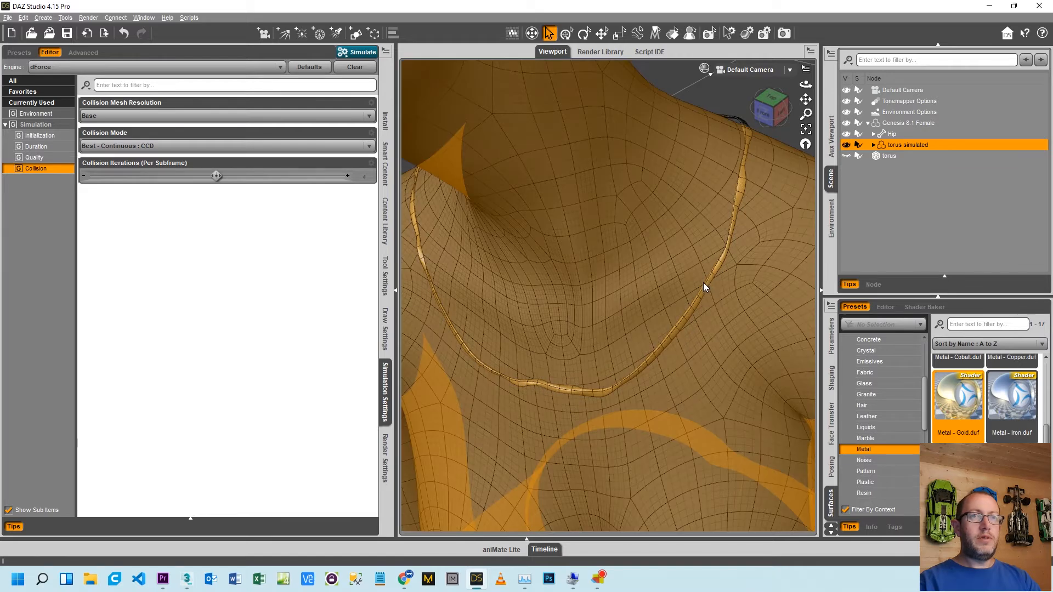
pyautogui.click(704, 69)
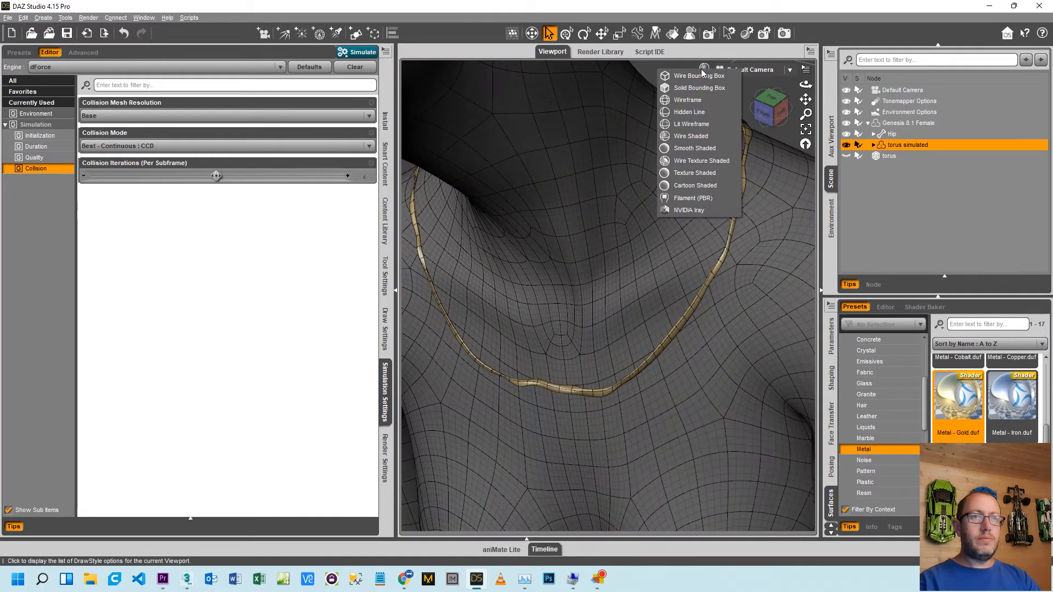
pyautogui.click(693, 209)
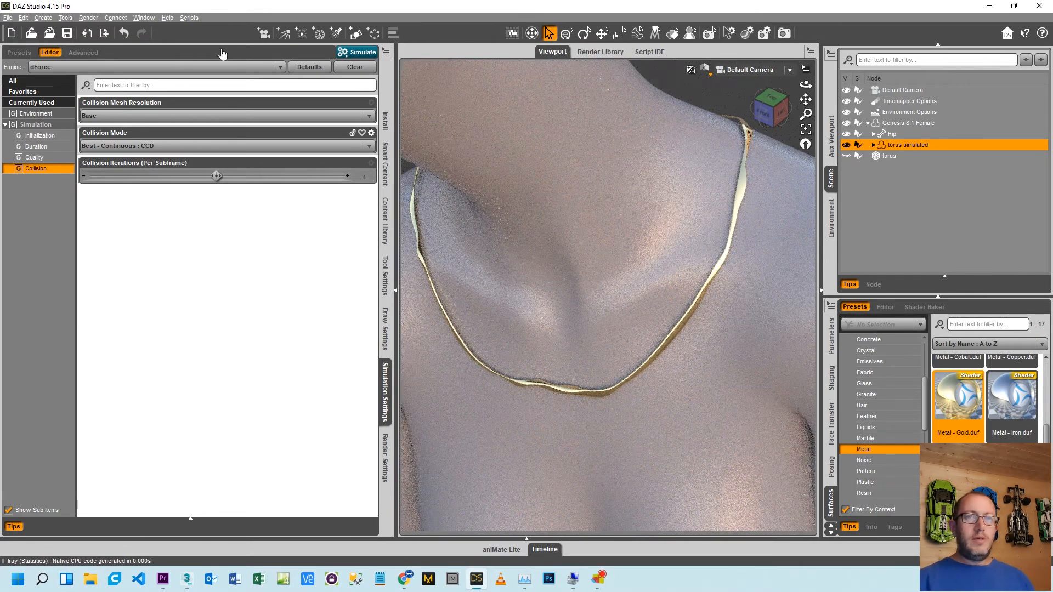
# Add a Smoothing Modifier to torus simulated and set its Smoothing Iterations to 8
pyautogui.click(23, 17)
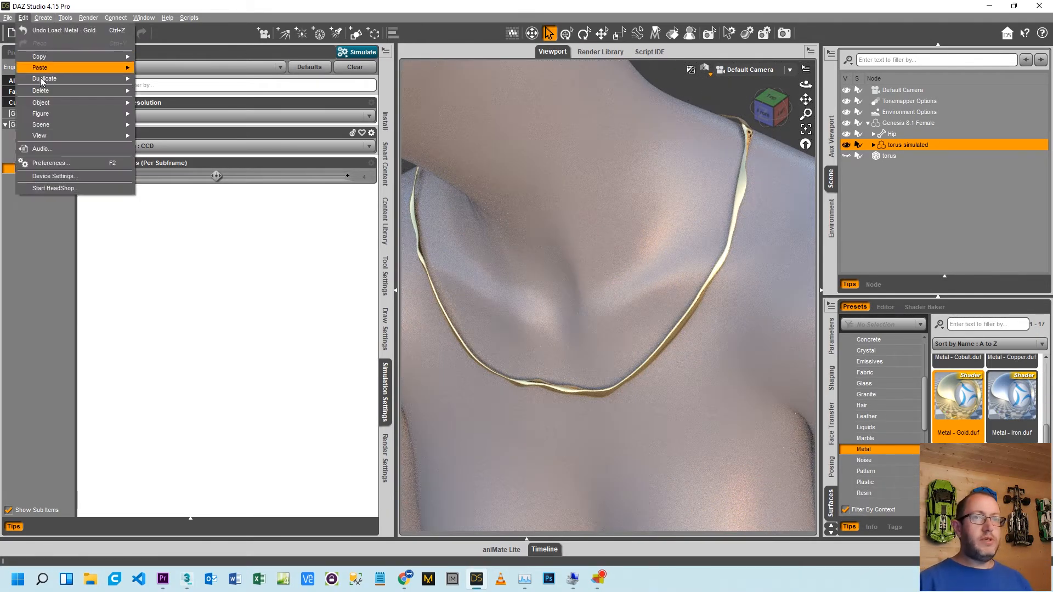
pyautogui.moveTo(47, 102)
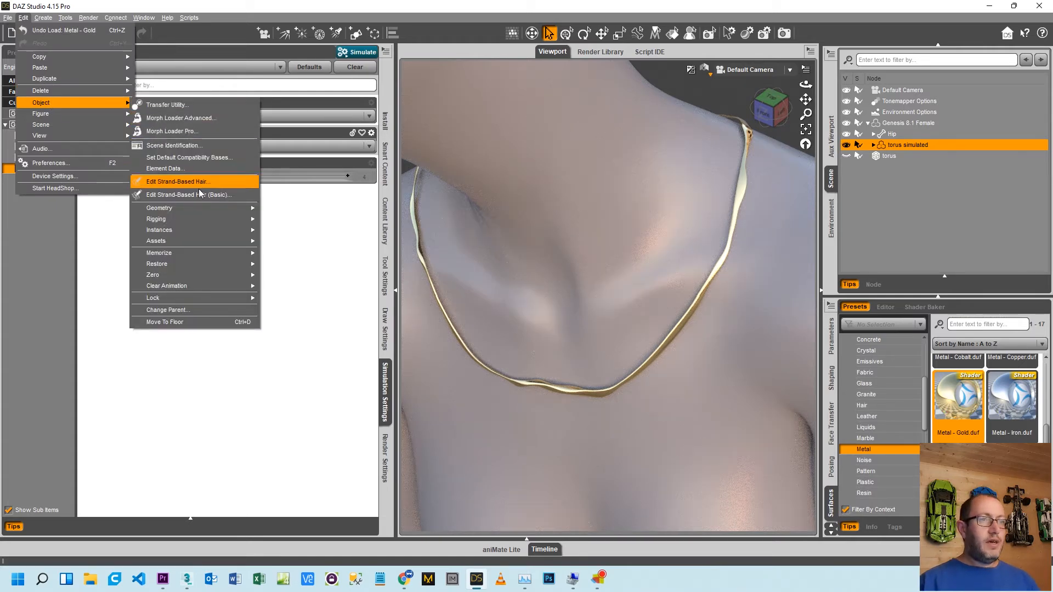
pyautogui.moveTo(209, 206)
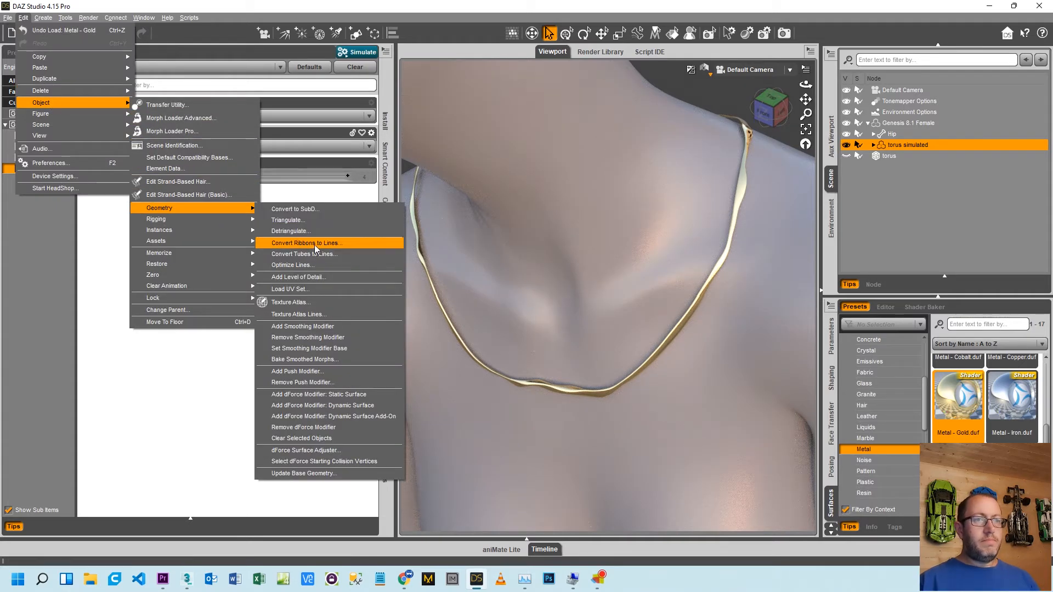
pyautogui.click(319, 330)
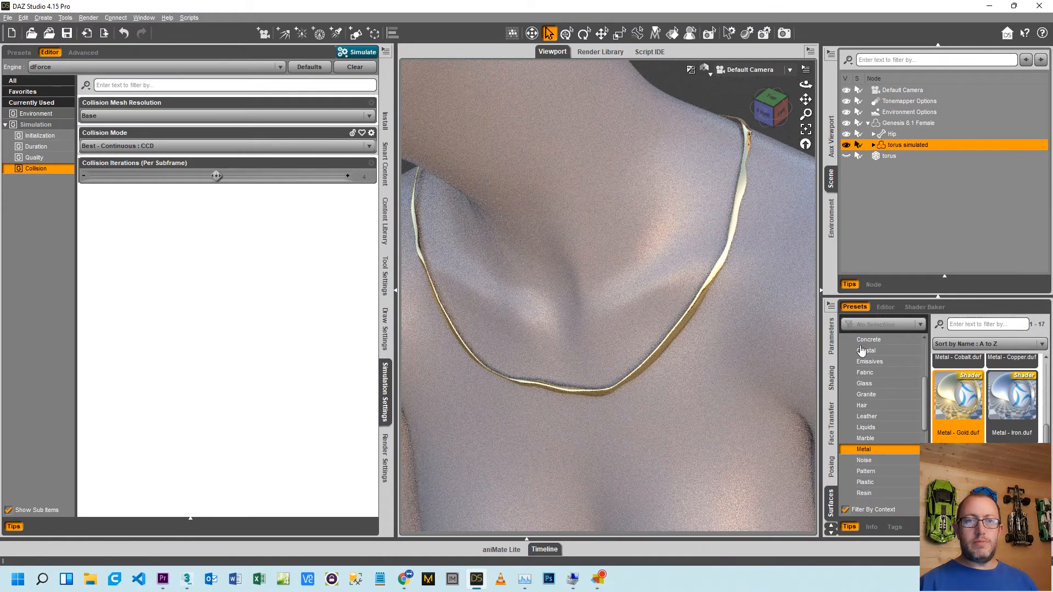
pyautogui.click(835, 344)
pyautogui.click(886, 435)
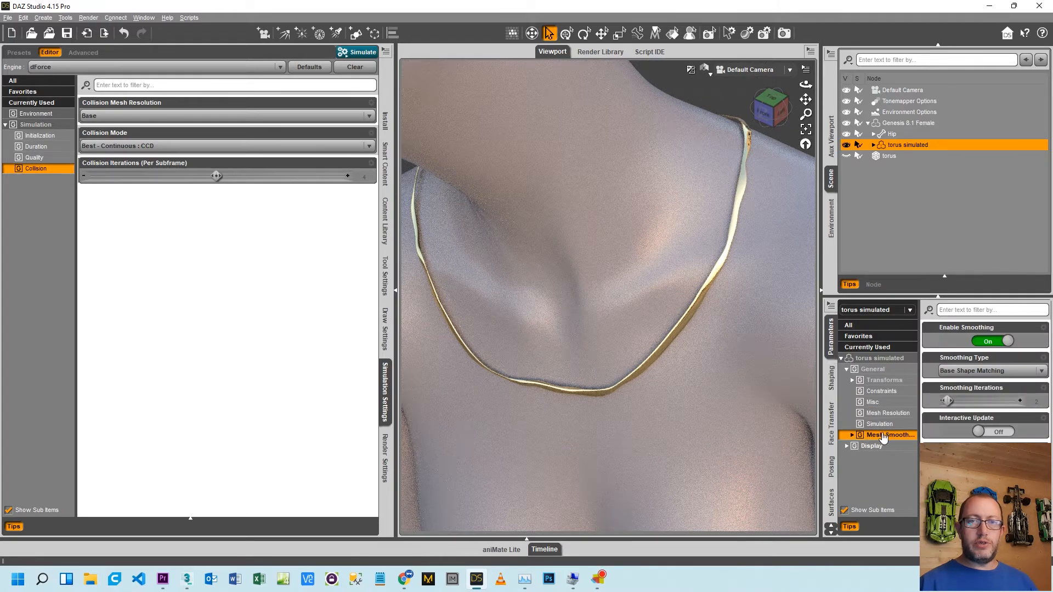
pyautogui.click(1037, 406)
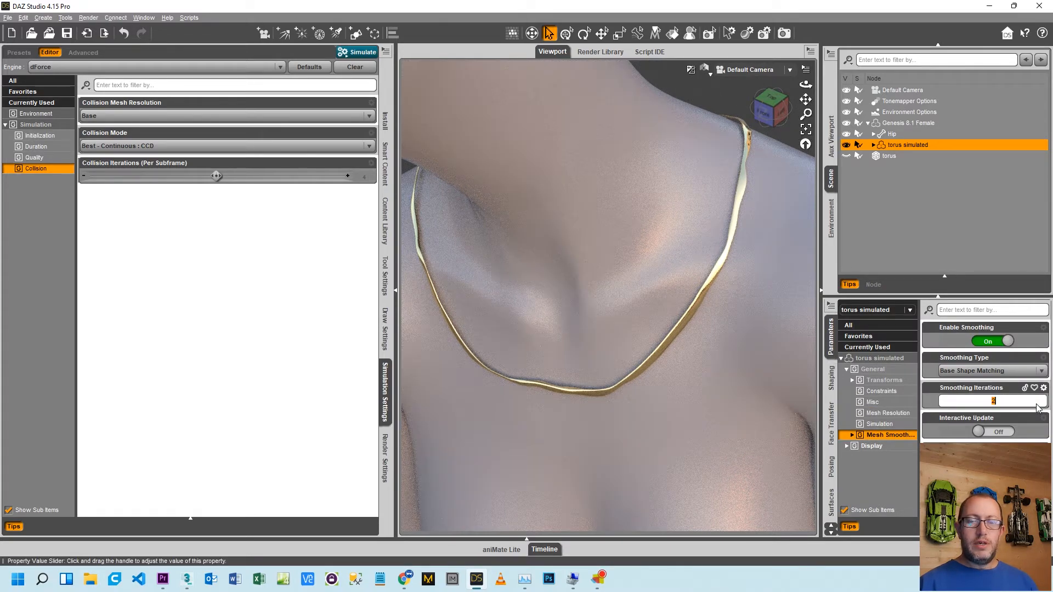
pyautogui.write('8')
pyautogui.press('Return')
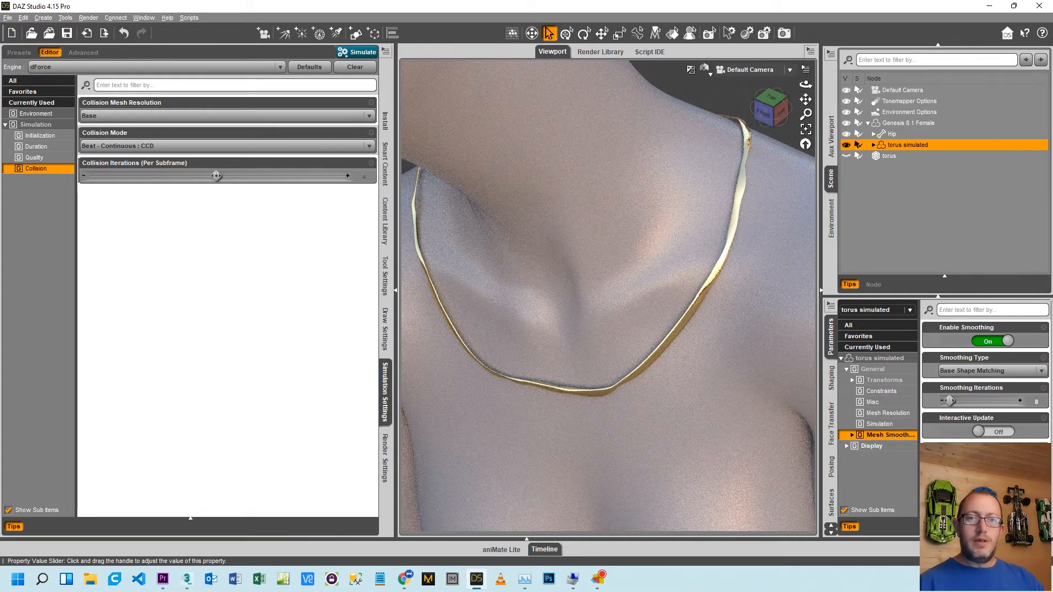
# Run the dForce simulation on the smoothed gold necklace in the kneeling pose and stop it during stabilization
pyautogui.hotkey('ctrl', '9')
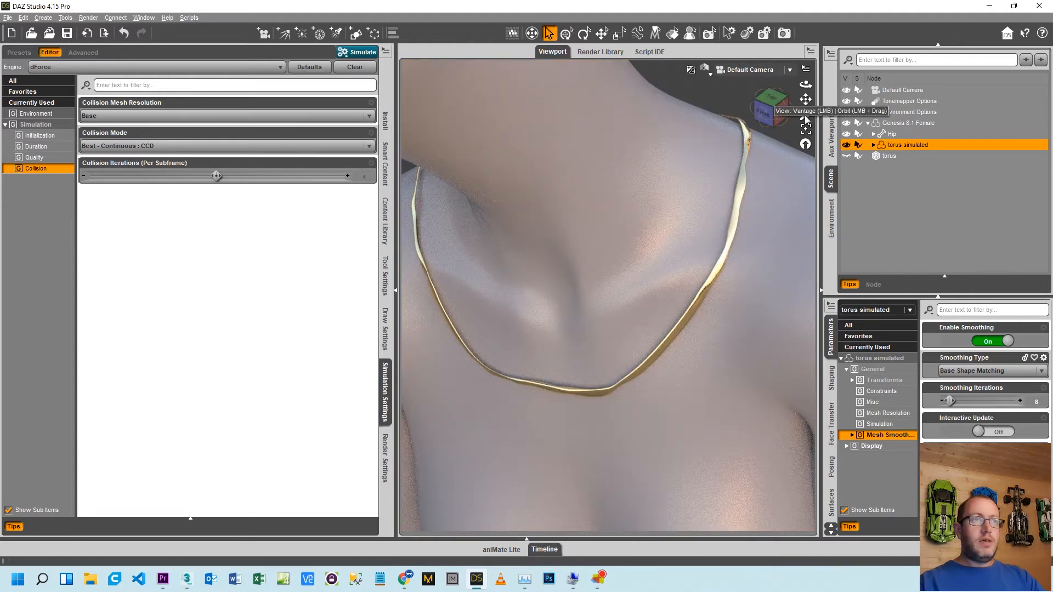
pyautogui.click(368, 53)
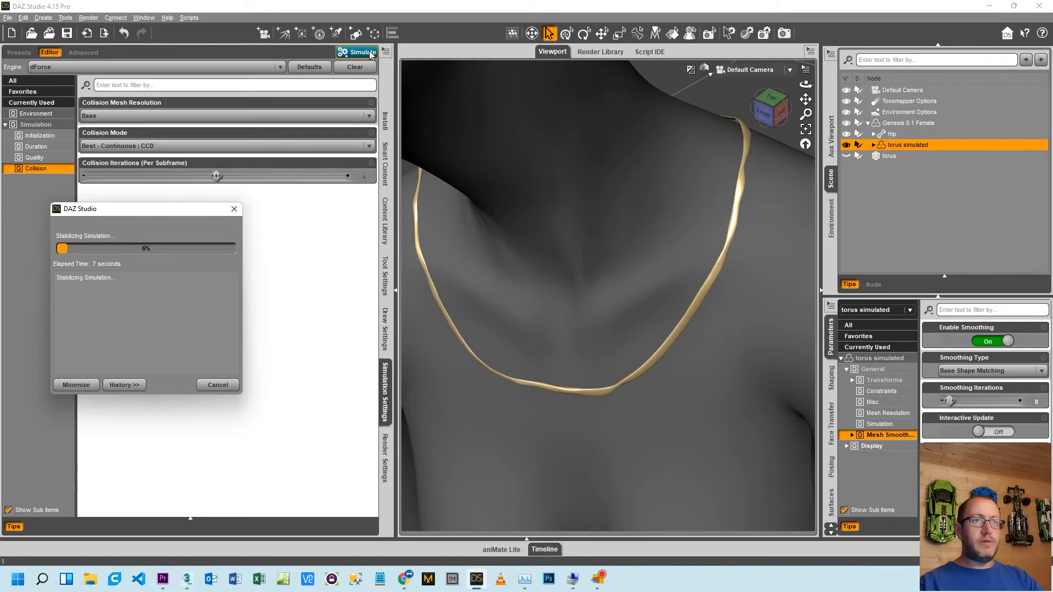
pyautogui.click(218, 385)
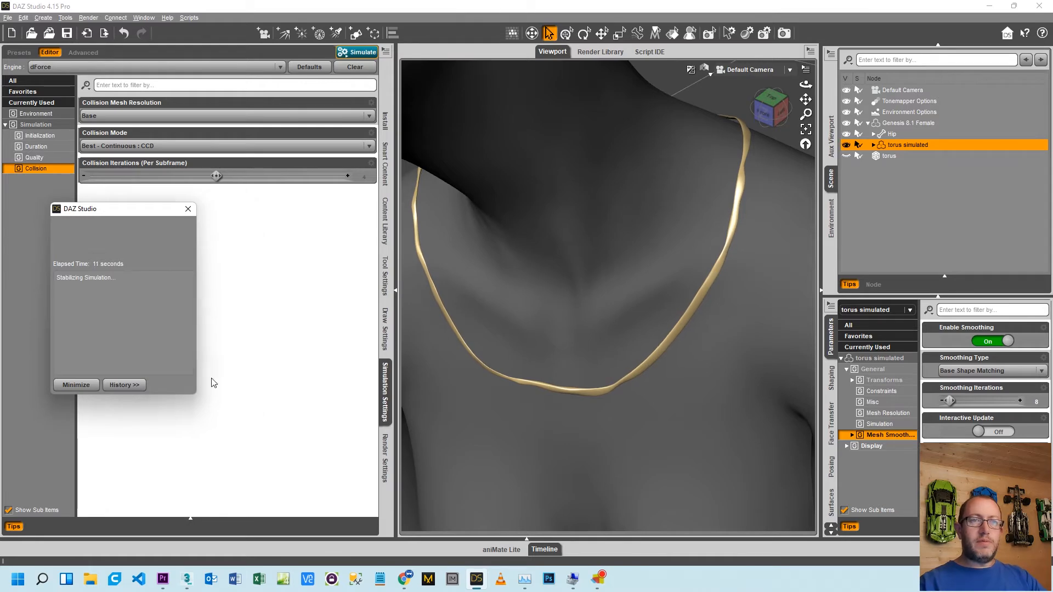
pyautogui.scroll(-5, 499, 249)
pyautogui.scroll(-5, 498, 247)
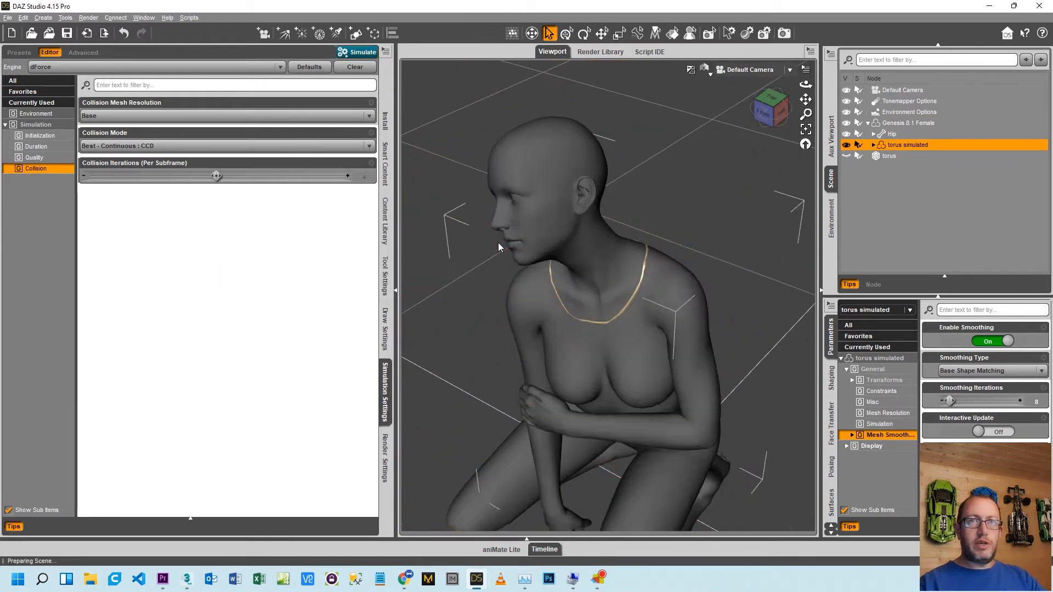
pyautogui.click(779, 114)
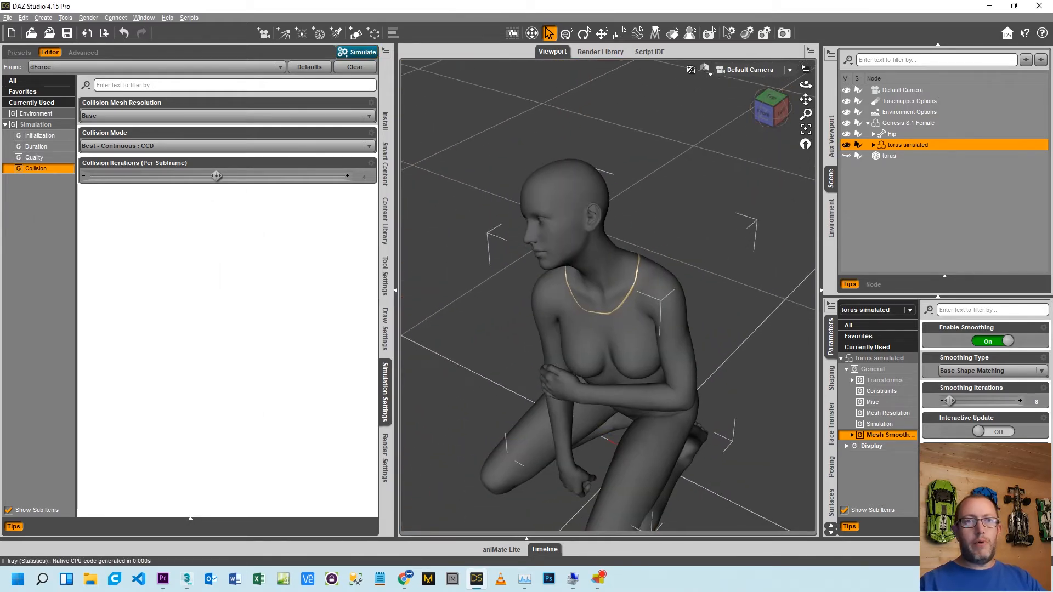
pyautogui.moveTo(779, 114); pyautogui.dragTo(776, 112)
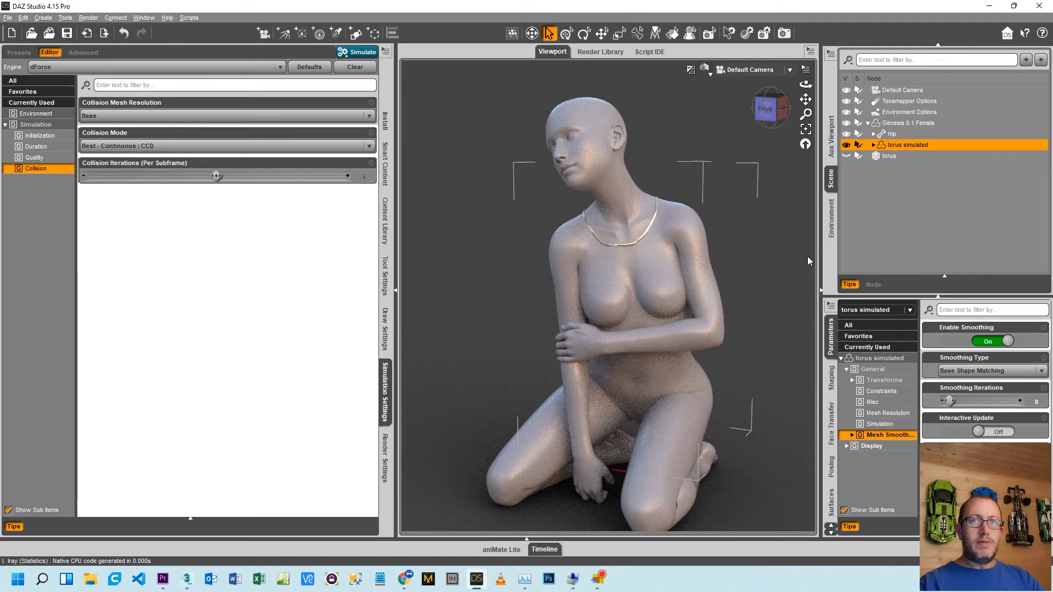
# Apply the Base Pose Laying A pose to Genesis 8.1 Female
pyautogui.click(900, 124)
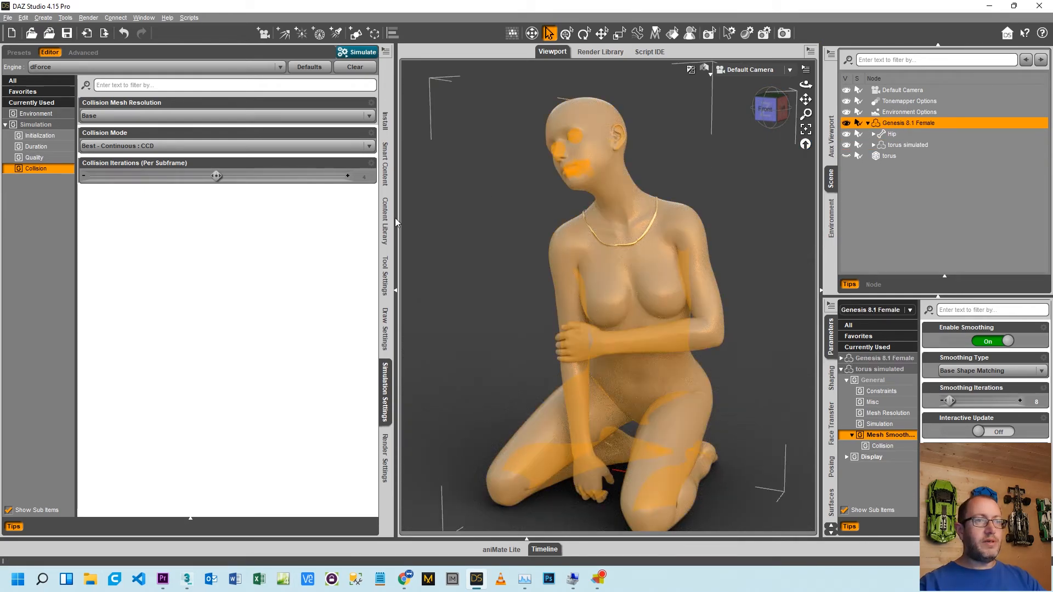
pyautogui.click(386, 221)
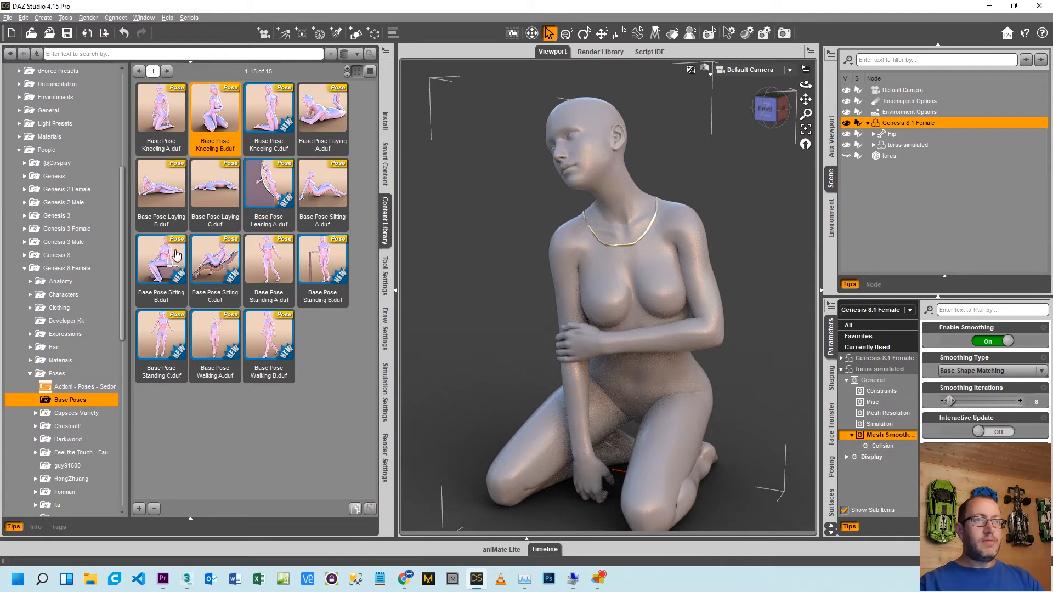
pyautogui.doubleClick(322, 118)
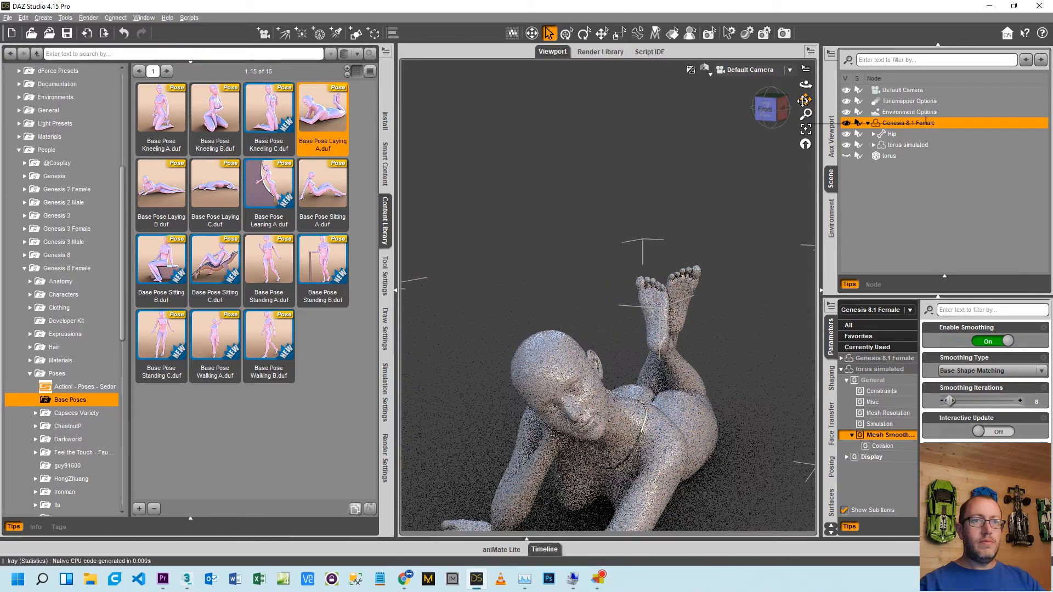
pyautogui.moveTo(804, 100); pyautogui.dragTo(806, 76)
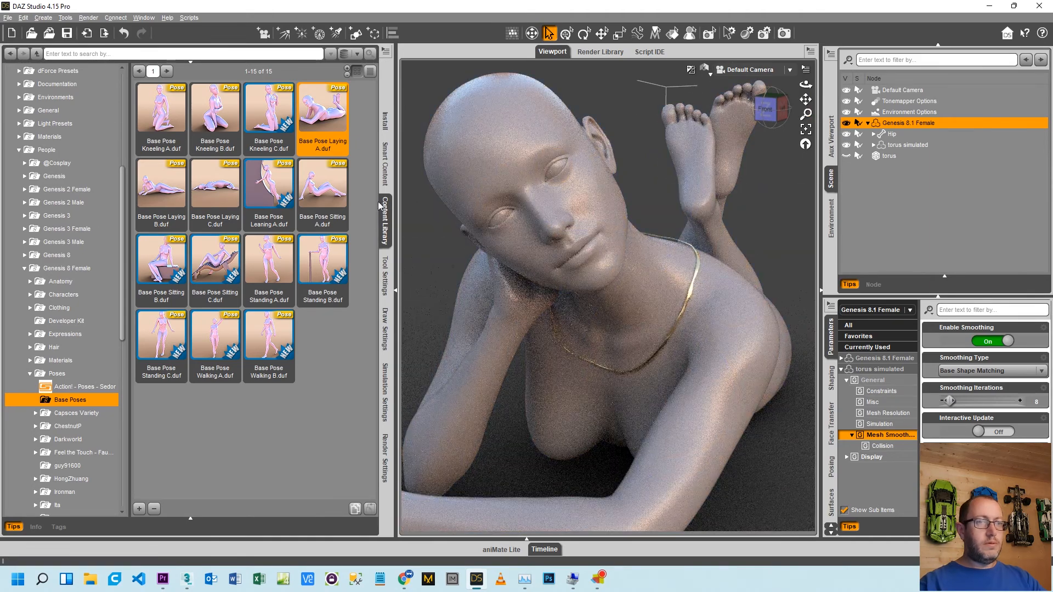
# Run the dForce simulation on the lying figure's necklace with the existing simulation settings and stop it during stabilization
pyautogui.click(385, 392)
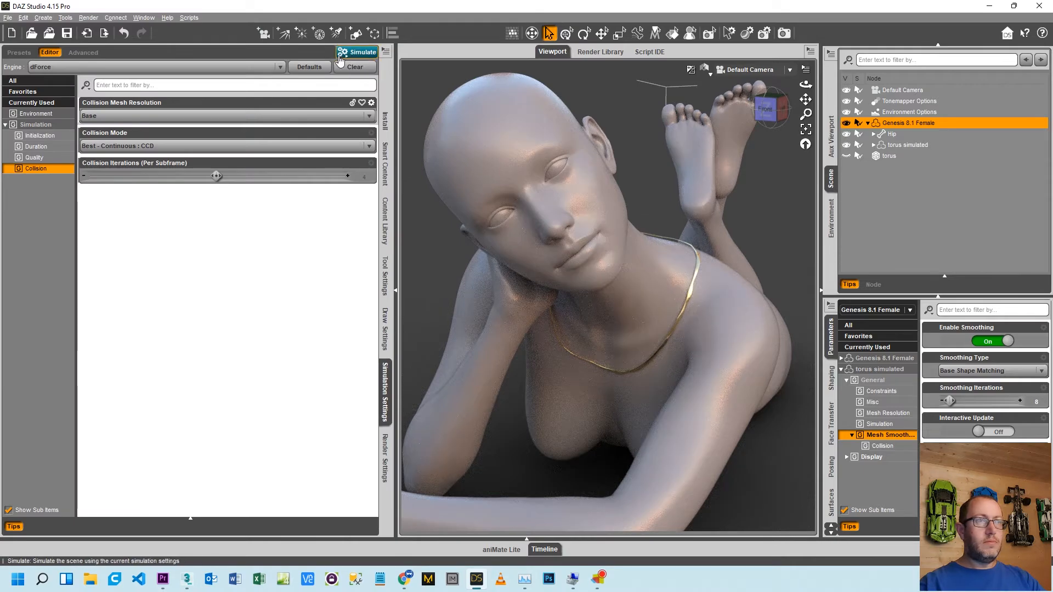
pyautogui.click(55, 125)
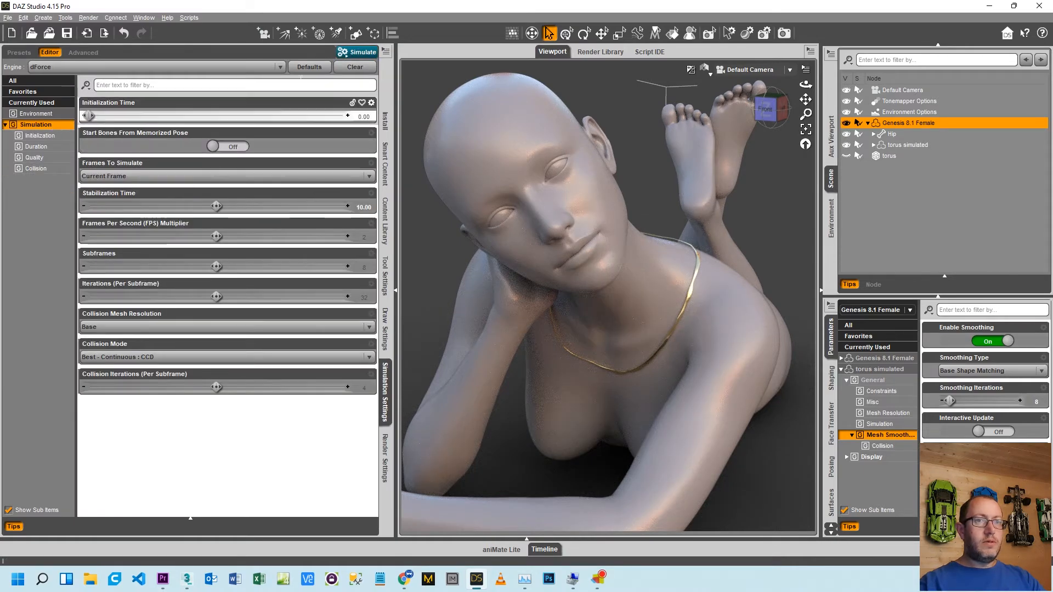
pyautogui.click(356, 52)
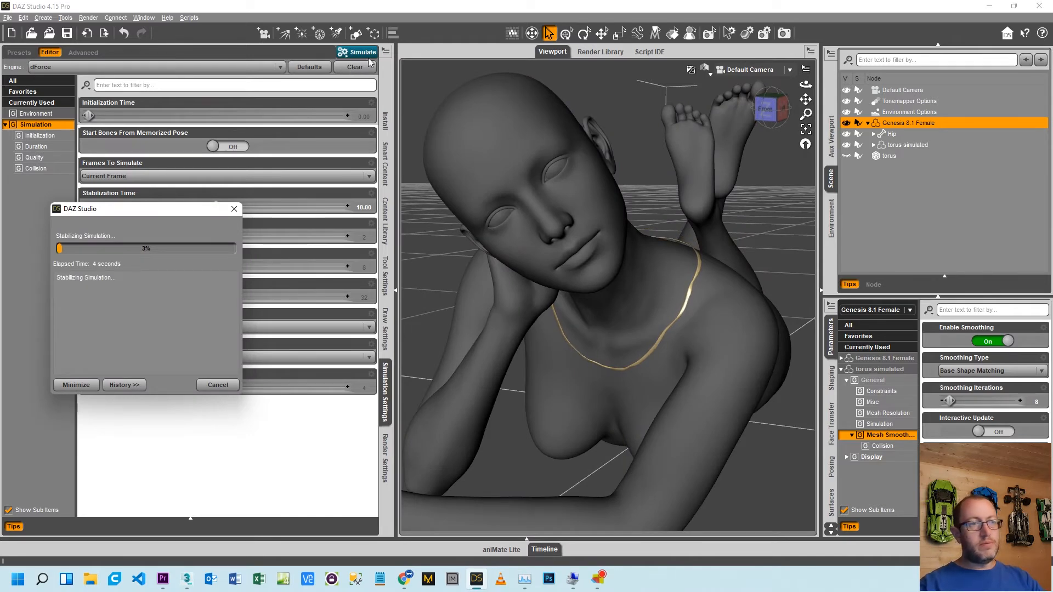
pyautogui.click(216, 385)
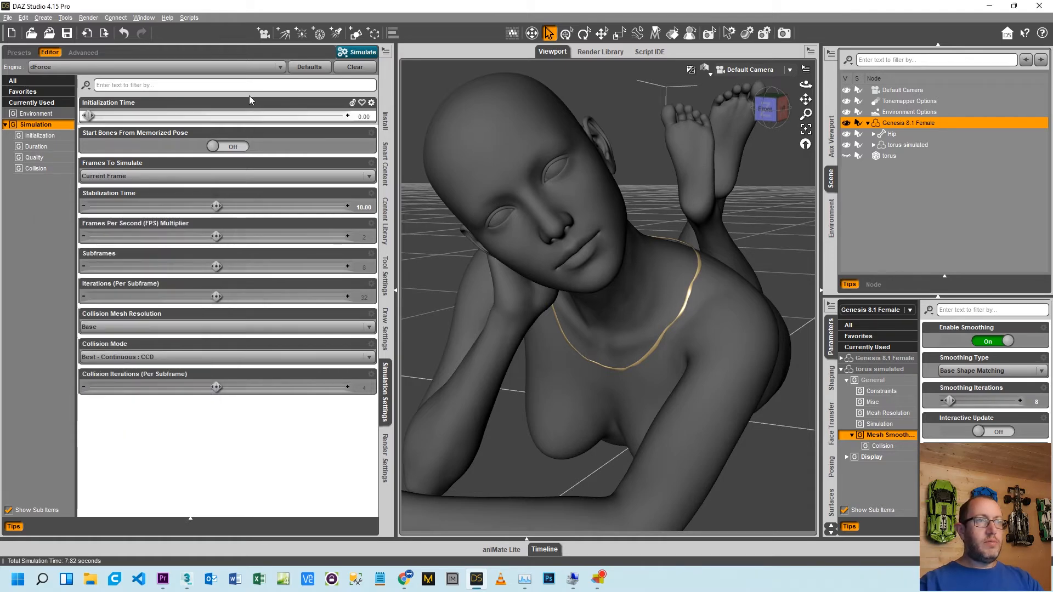
# Turn on Start Bones From Memorized Pose, rerun the dForce simulation and stop it during stabilization
pyautogui.click(228, 146)
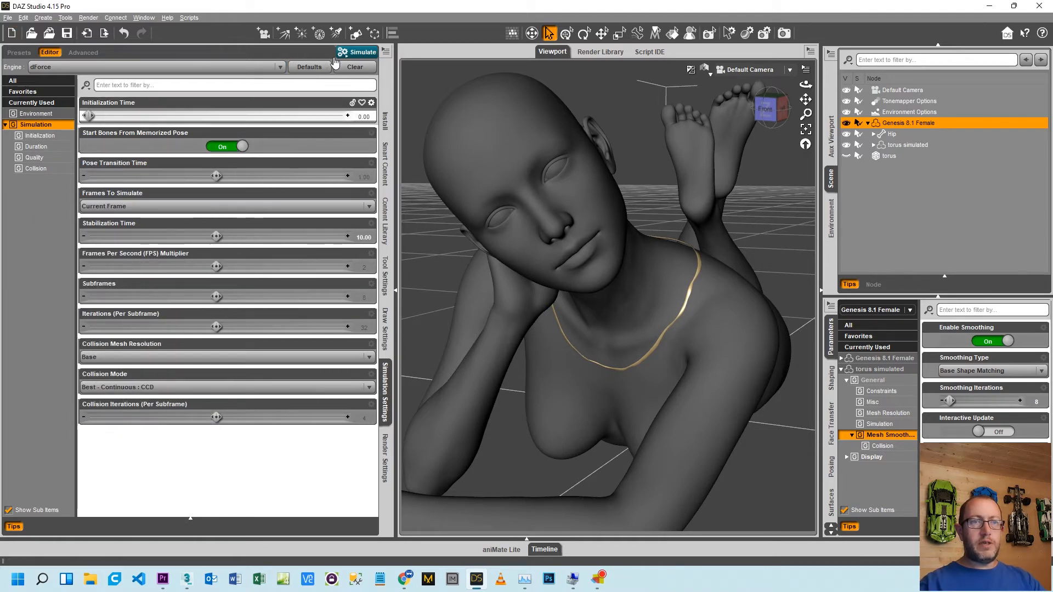
pyautogui.click(357, 53)
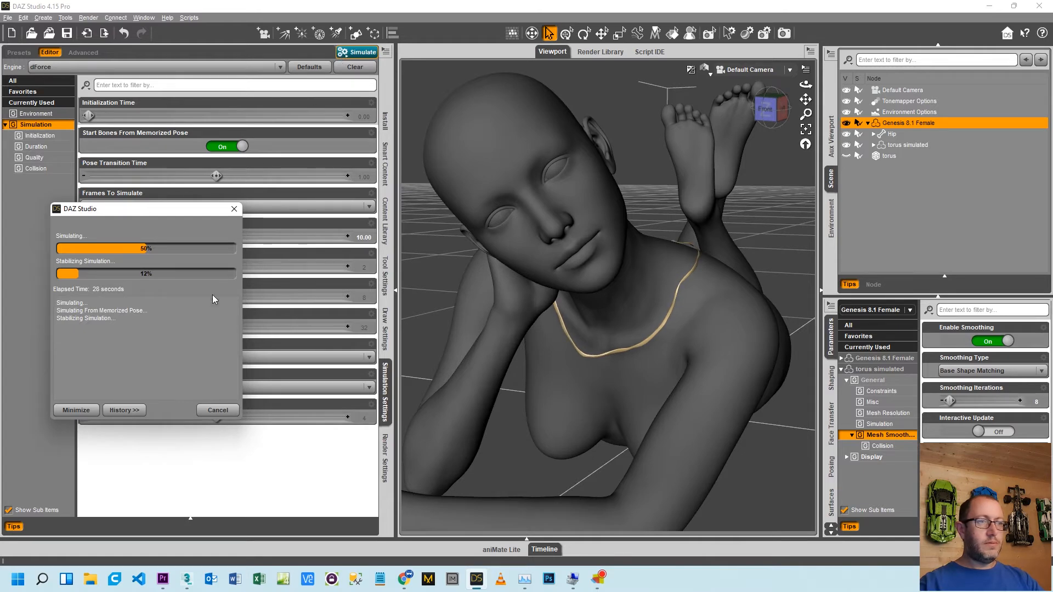
pyautogui.click(217, 411)
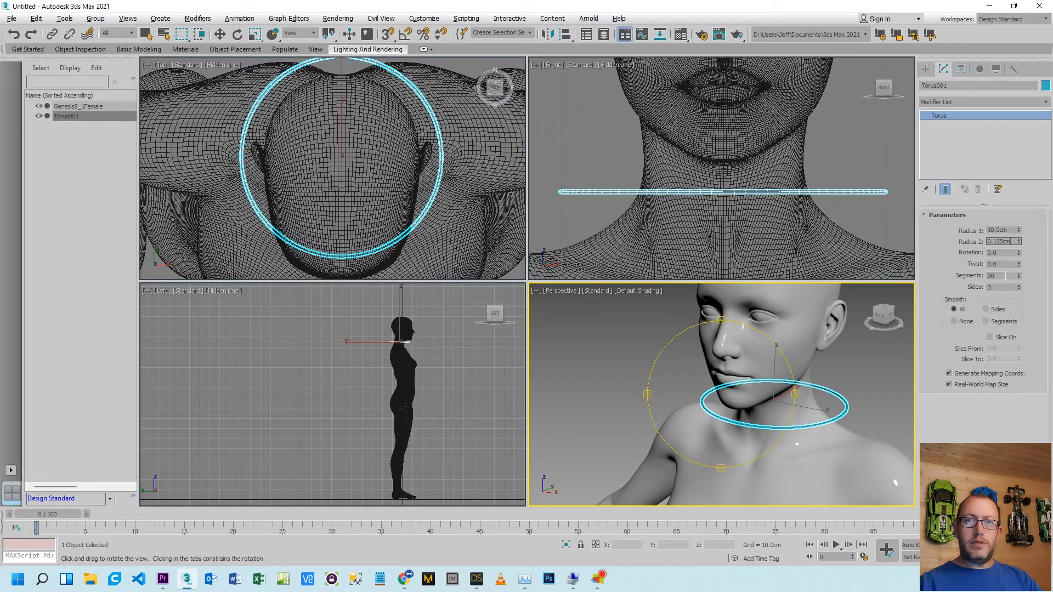
# Export Torus001, with its Radius 2 at 0.125 cm, as torus thin.obj to the necklace tutorial folder using the existing OBJ export options
pyautogui.click(1005, 287)
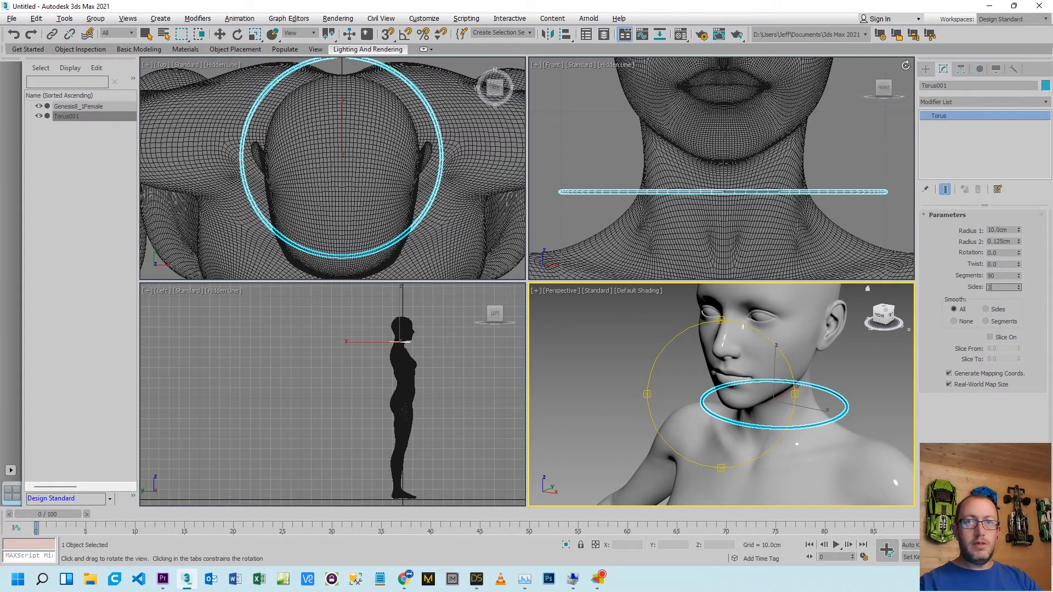
pyautogui.click(62, 116)
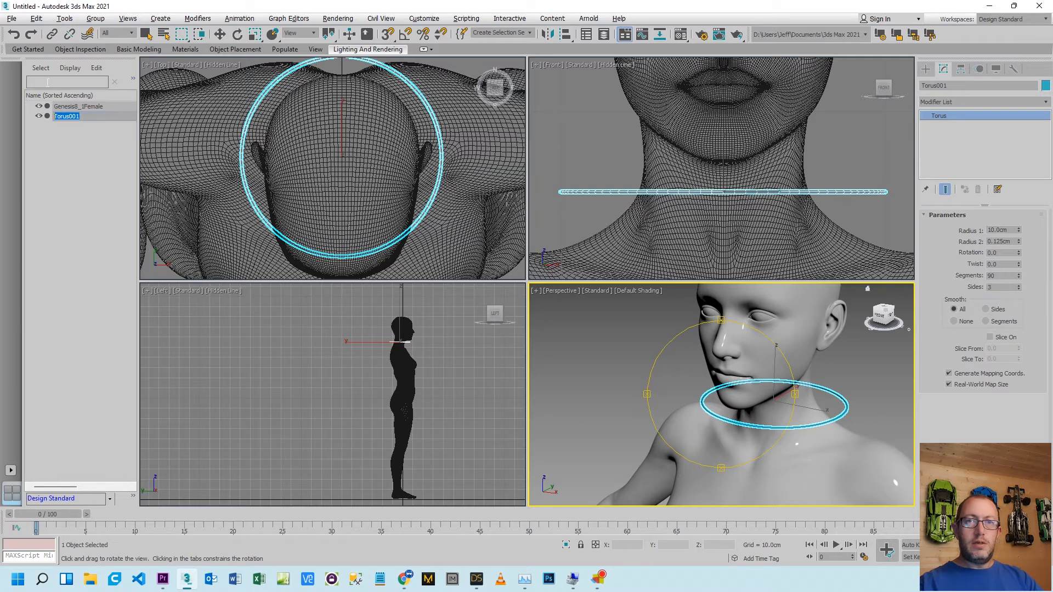
pyautogui.click(10, 19)
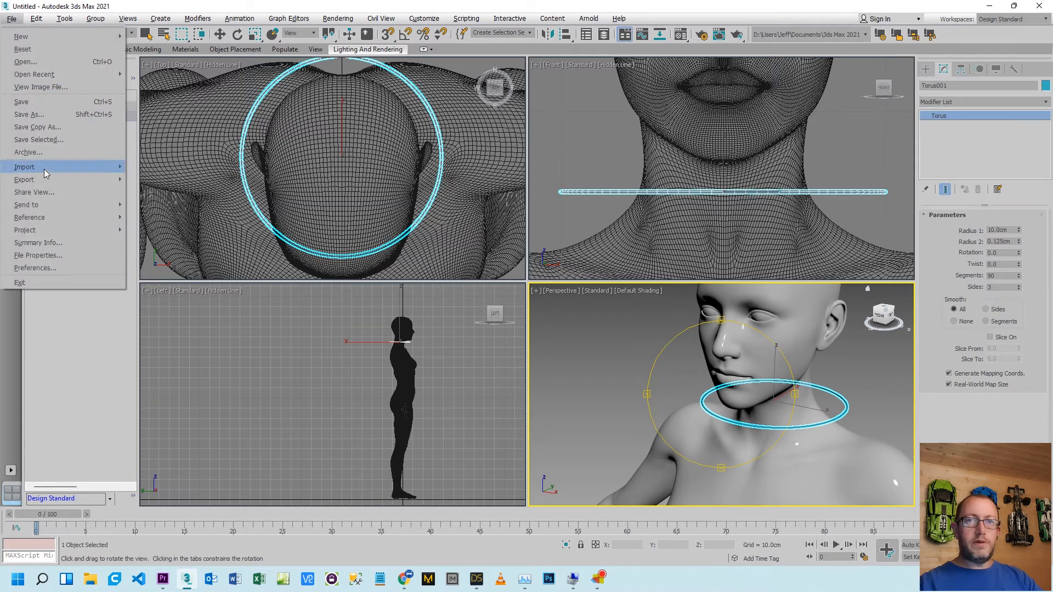
pyautogui.moveTo(46, 177)
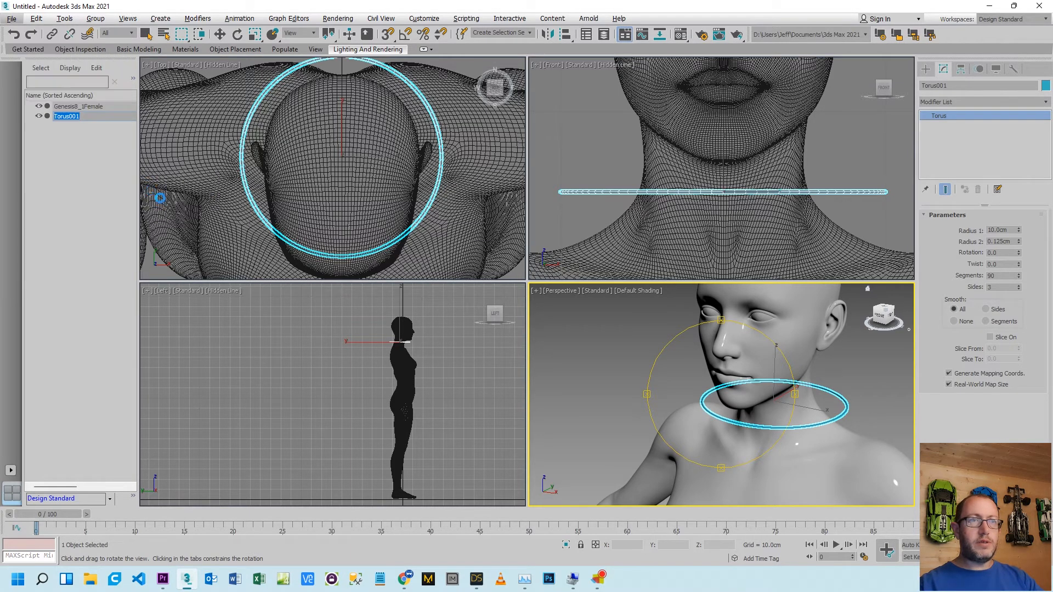
pyautogui.click(159, 192)
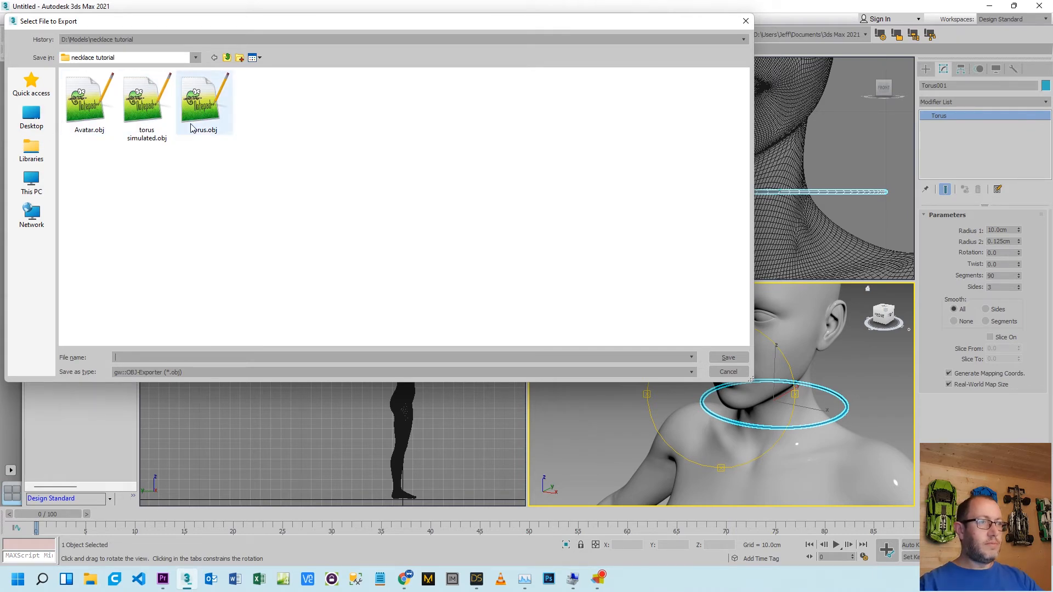
pyautogui.click(203, 107)
pyautogui.doubleClick(133, 357)
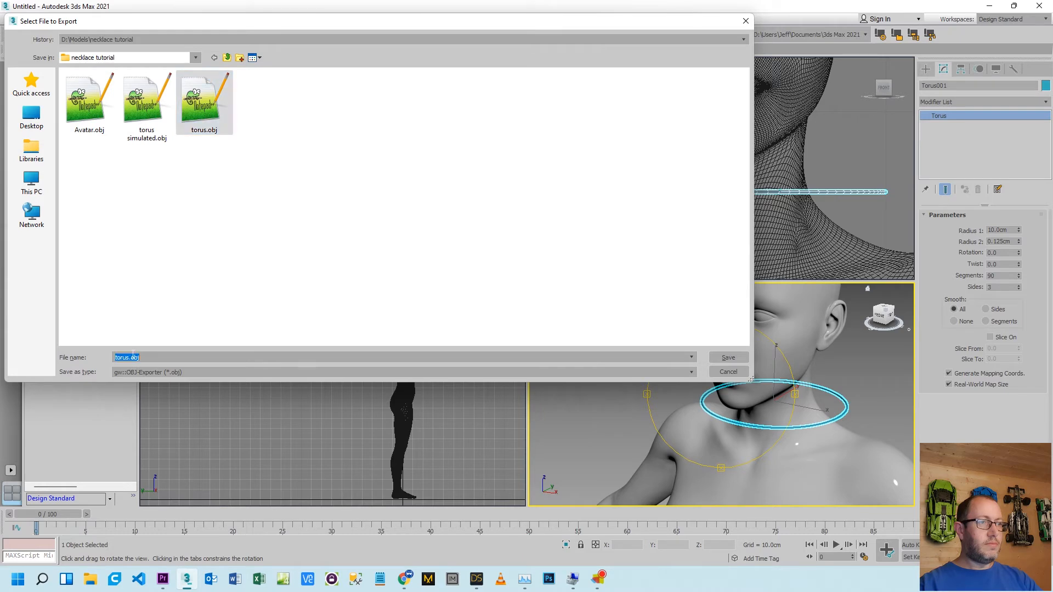
pyautogui.click(131, 357)
pyautogui.write('thin')
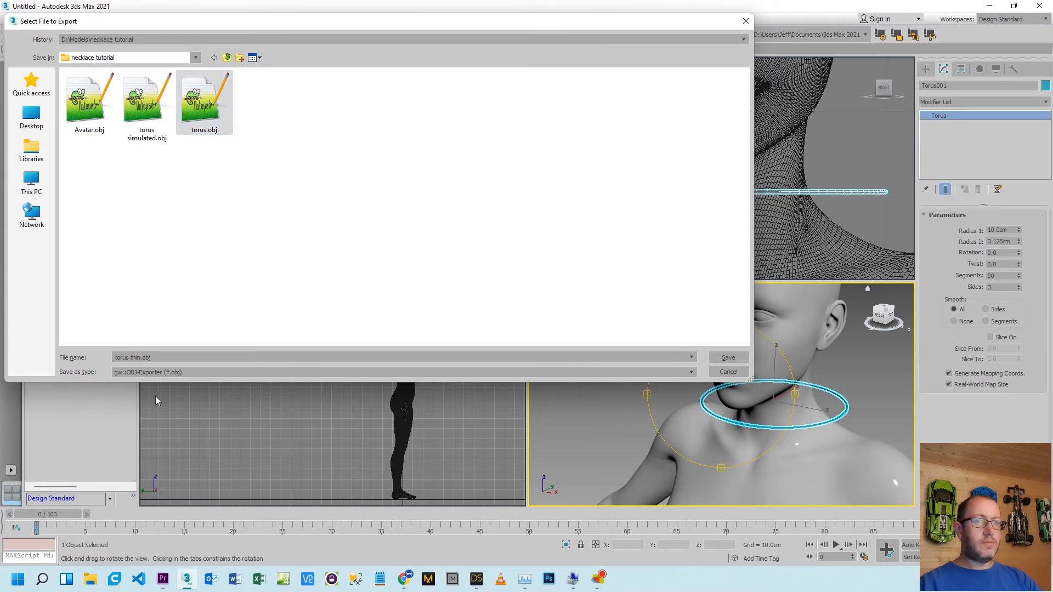
pyautogui.click(728, 357)
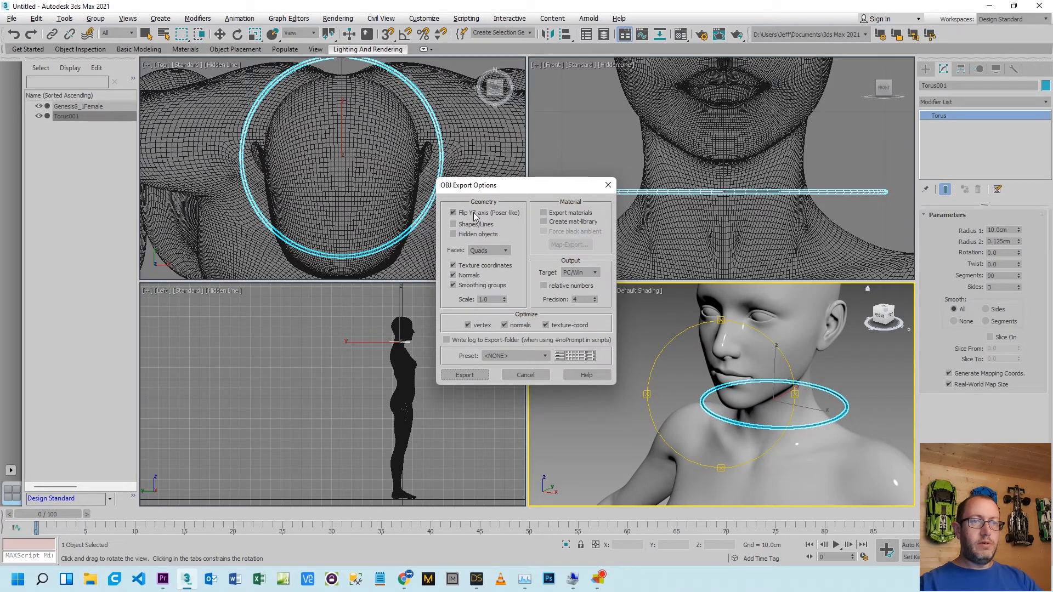
pyautogui.click(479, 376)
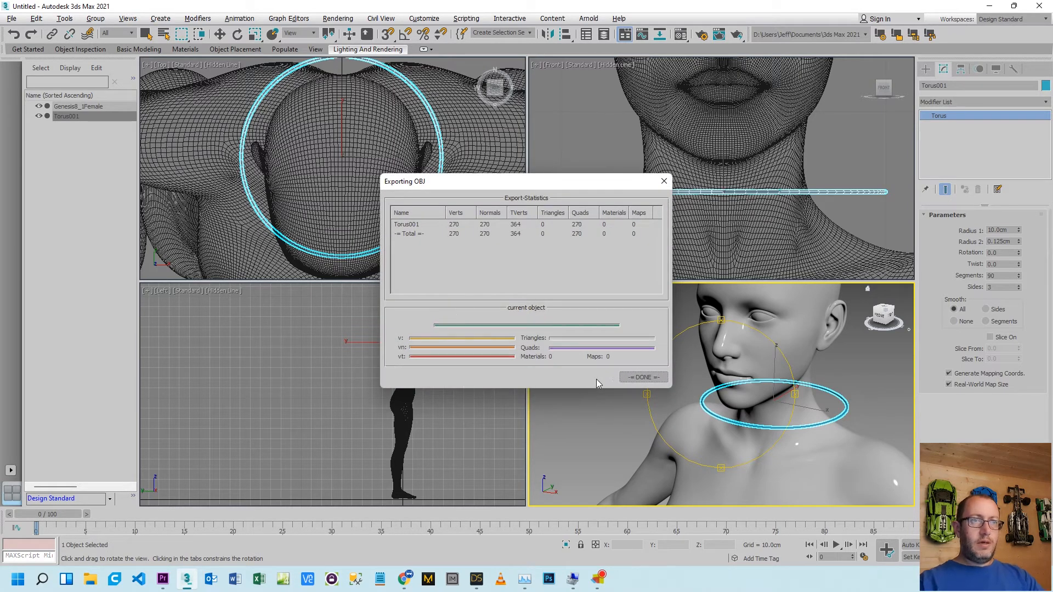
pyautogui.click(638, 378)
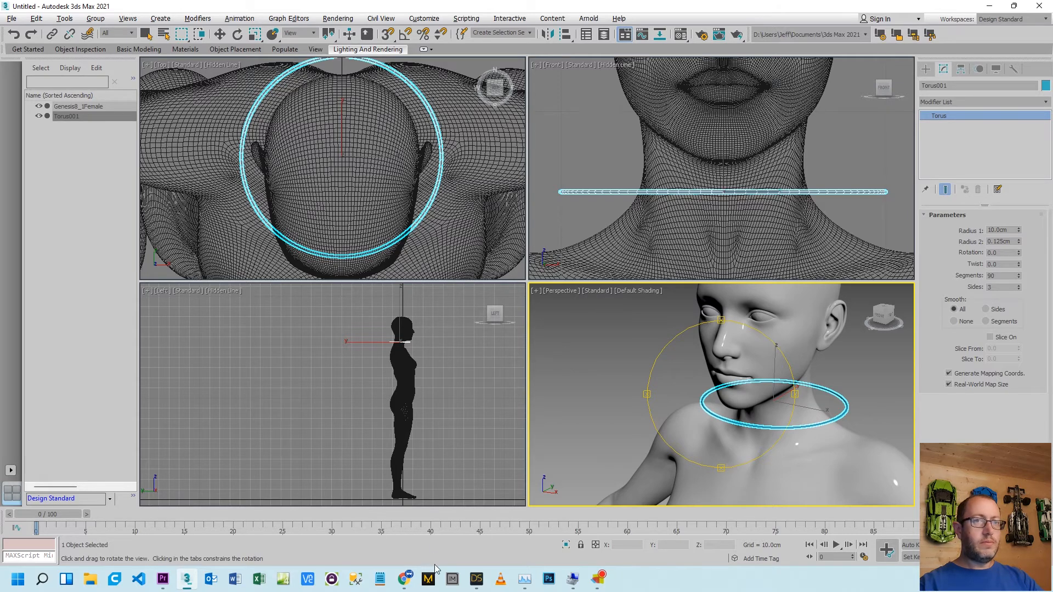
# Switch to DAZ Studio and delete the old torus and torus simulated objects from the scene
pyautogui.click(476, 579)
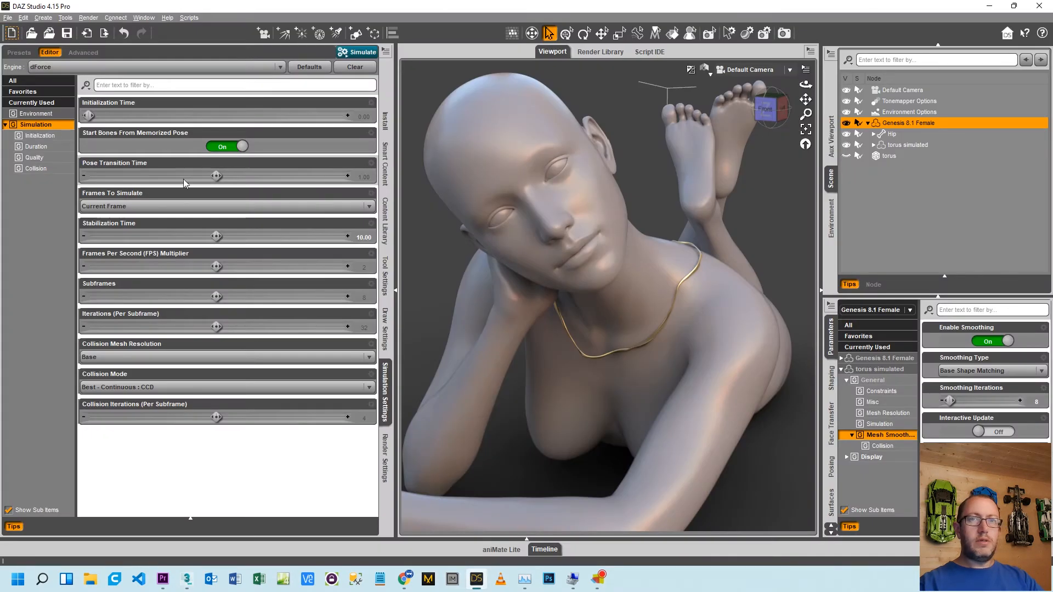
pyautogui.click(890, 157)
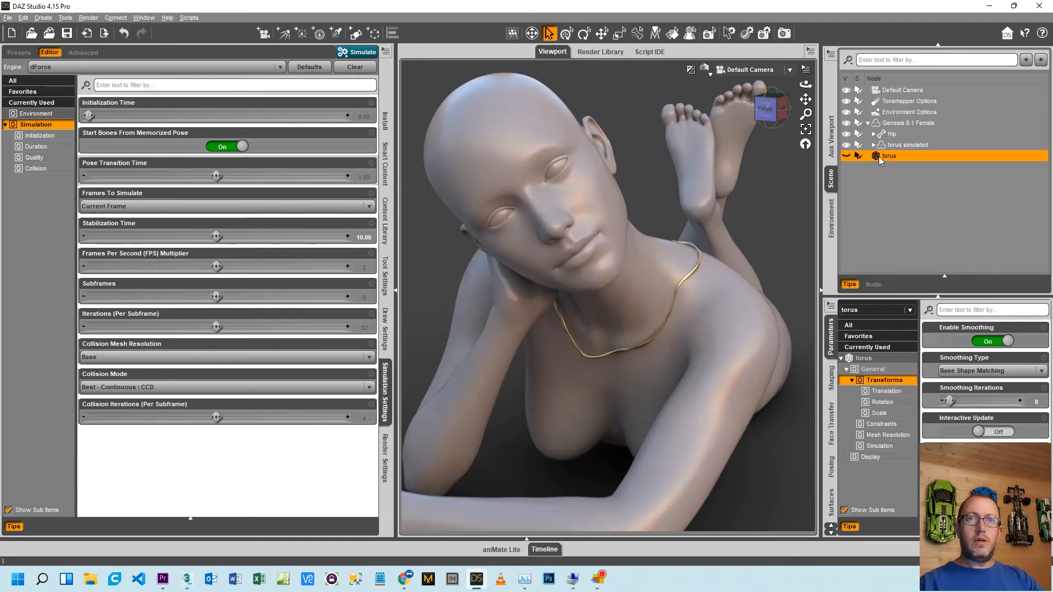
pyautogui.press('Delete')
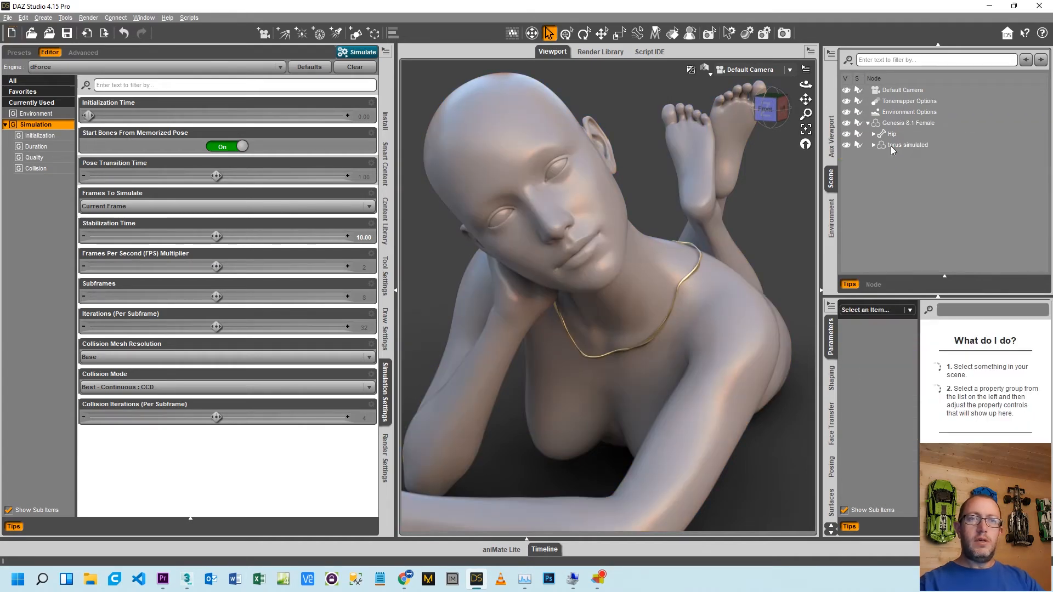
pyautogui.click(891, 146)
pyautogui.press('Delete')
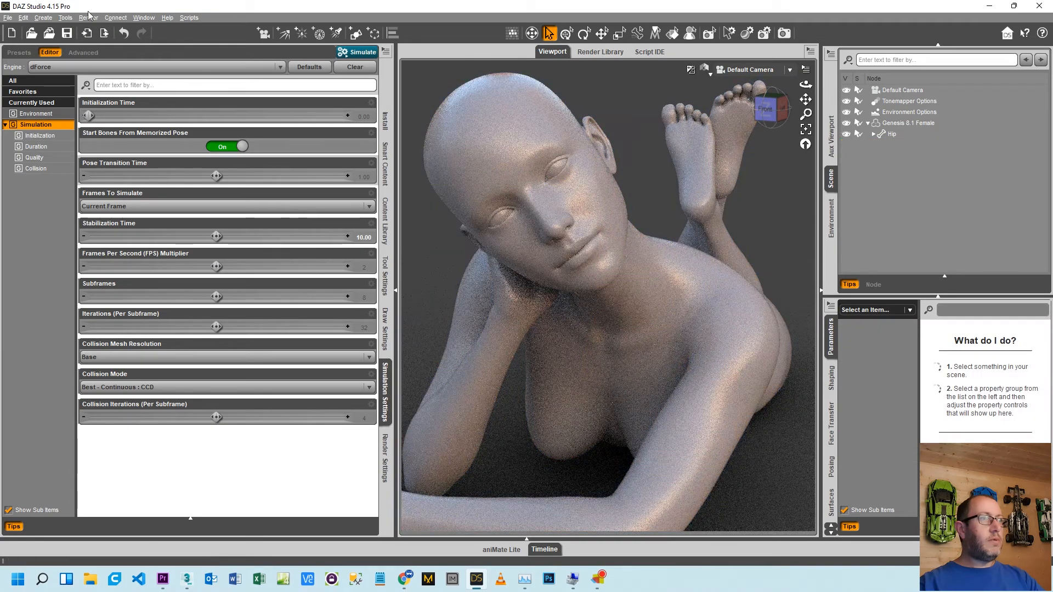
# Import torus thin.obj from the necklace tutorial folder with the DAZ Studio (1 unit = 1cm) preset
pyautogui.click(8, 18)
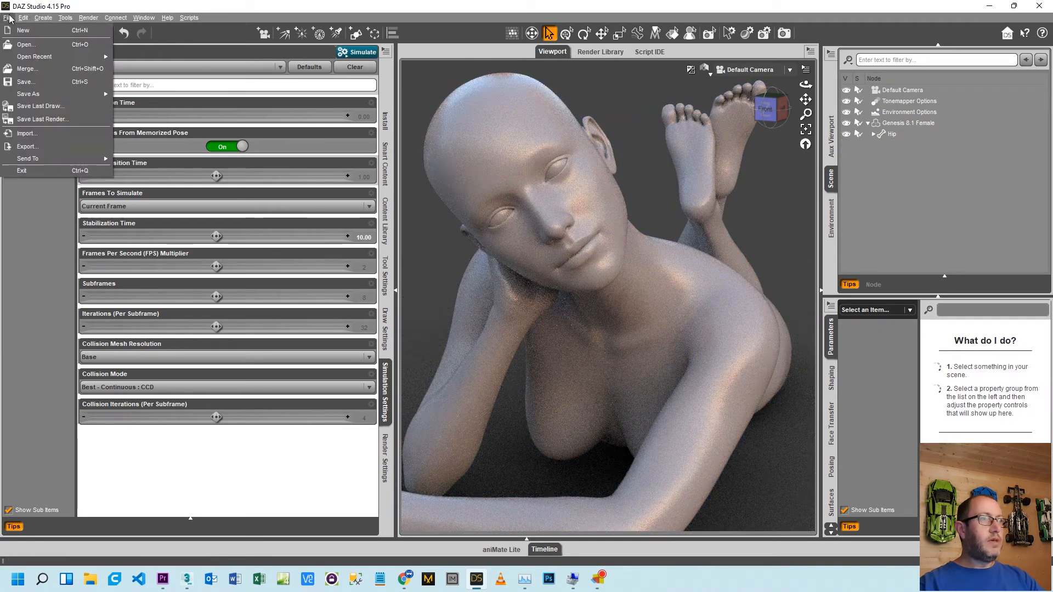
pyautogui.click(48, 133)
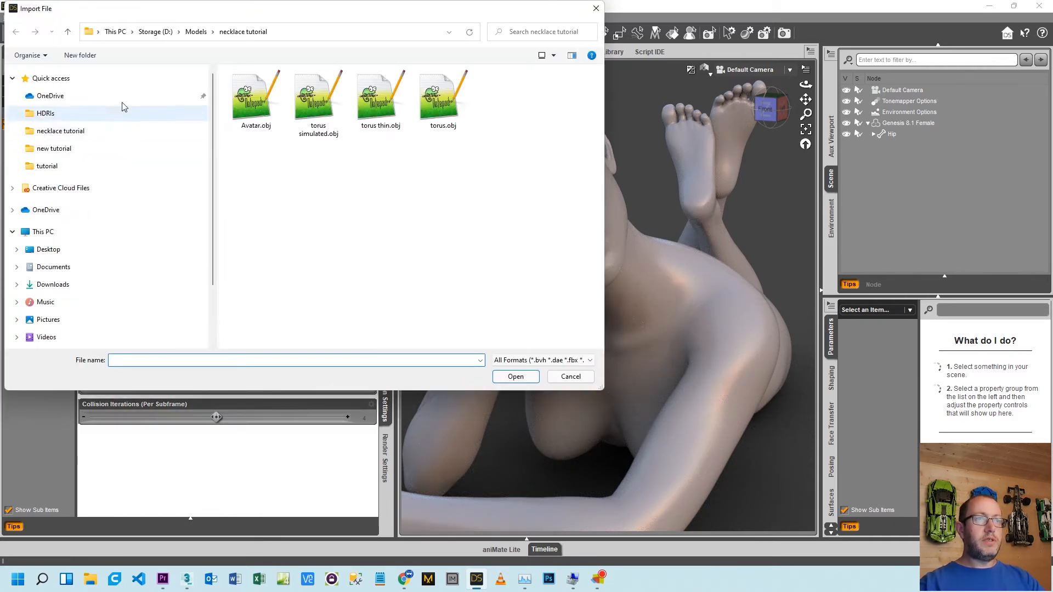
pyautogui.doubleClick(378, 116)
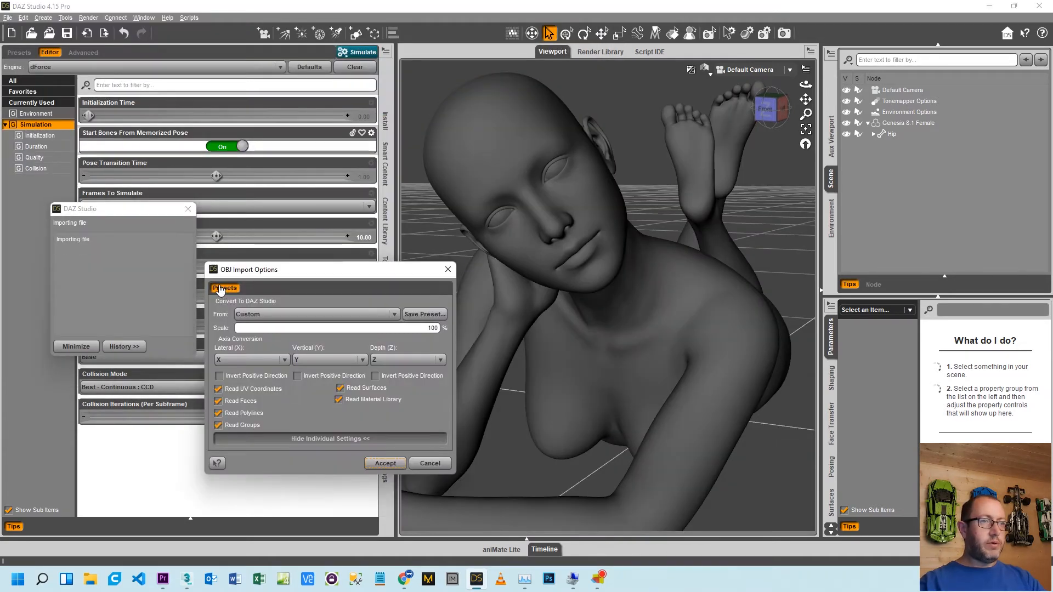
pyautogui.click(248, 317)
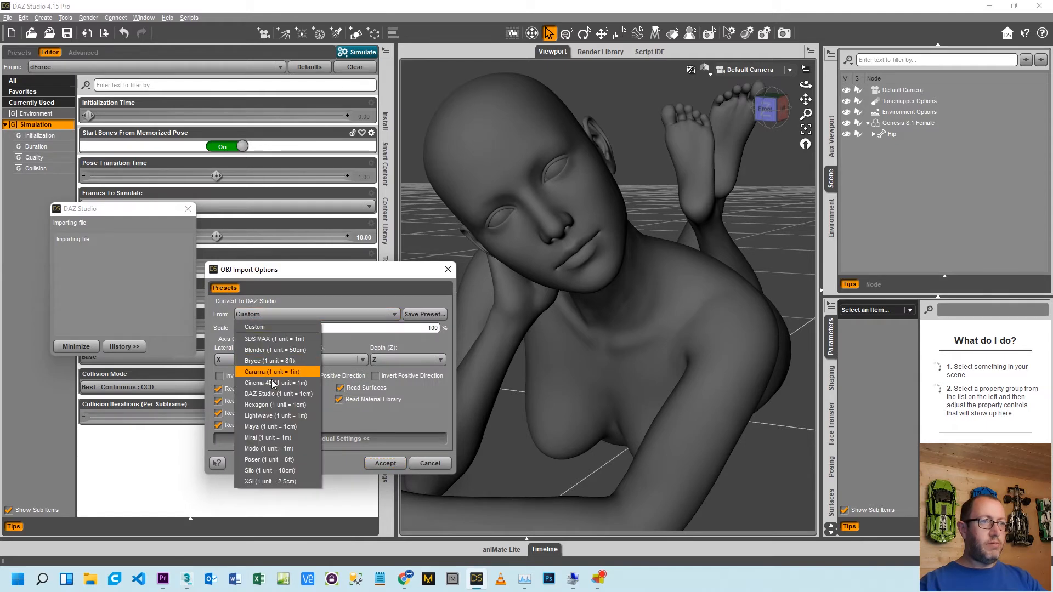
pyautogui.click(271, 396)
pyautogui.click(386, 464)
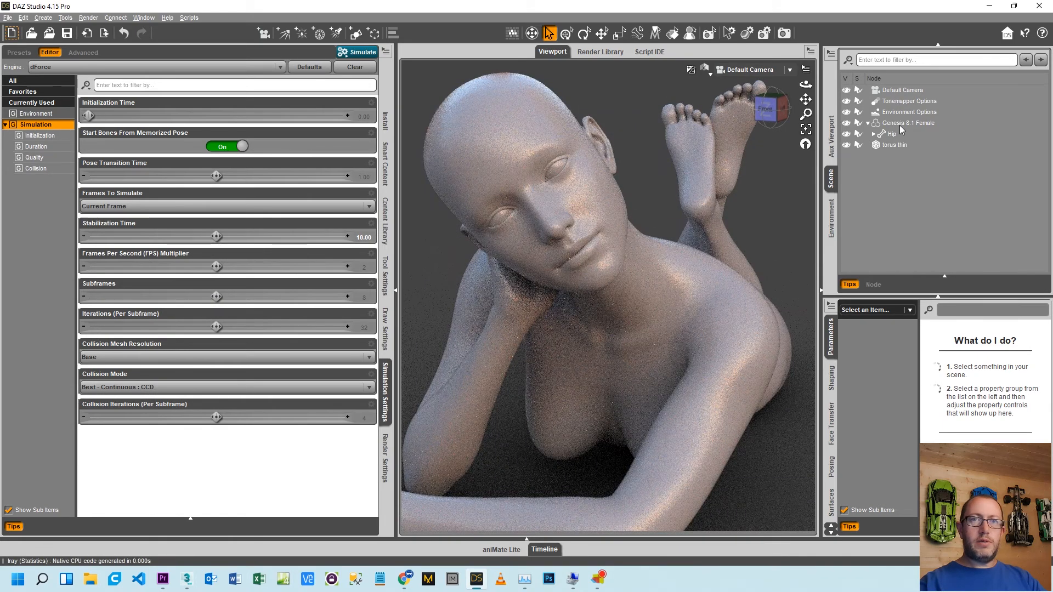
# Restore Genesis 8.1 Female to the default standing pose and frame the head and shoulders
pyautogui.click(899, 125)
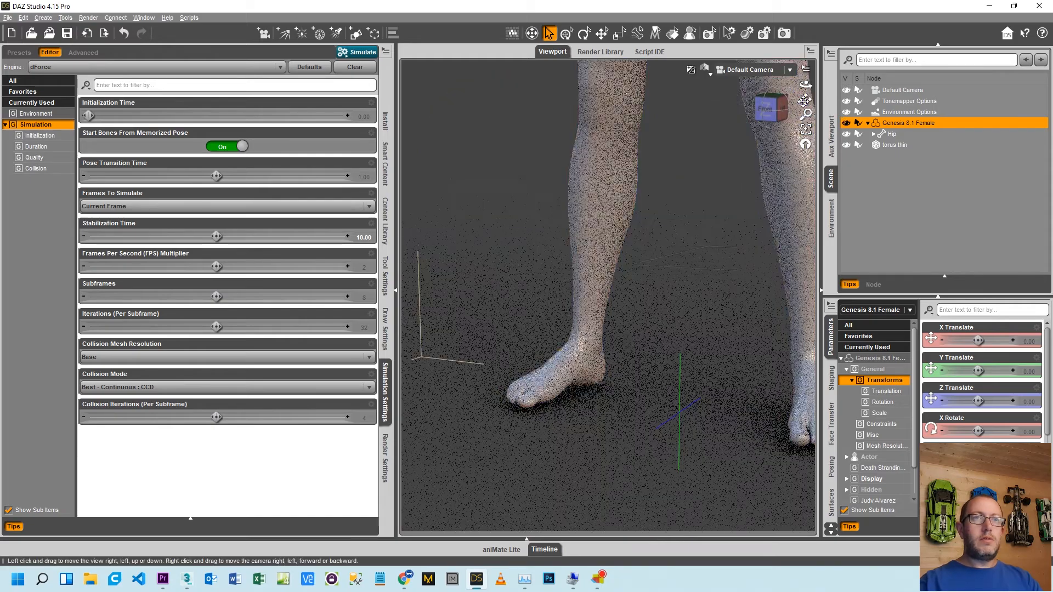
pyautogui.moveTo(805, 99); pyautogui.dragTo(804, 99)
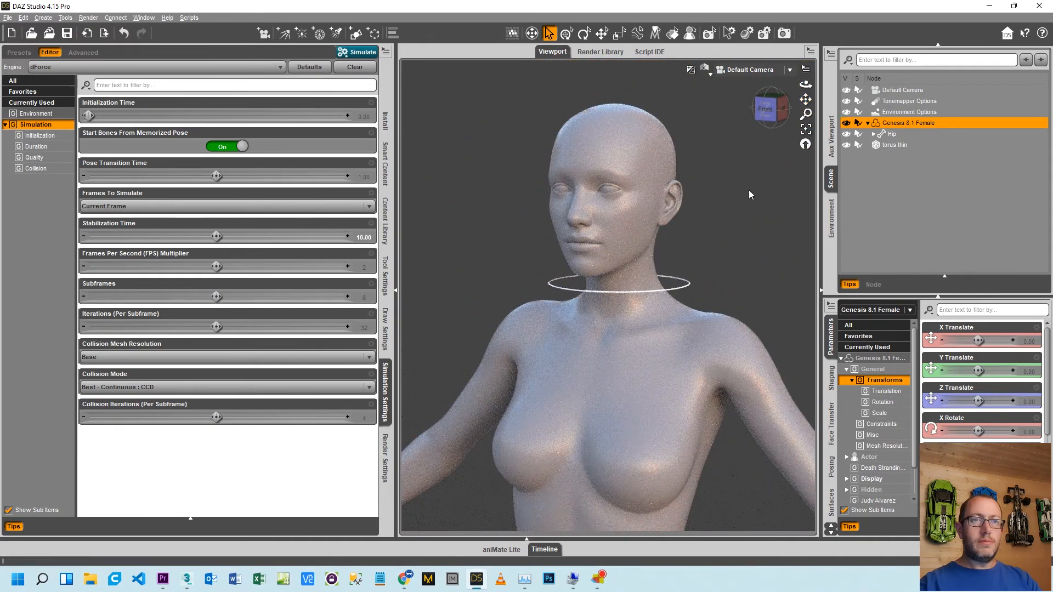
# Add a dForce Dynamic Surface modifier to the torus thin object
pyautogui.click(886, 146)
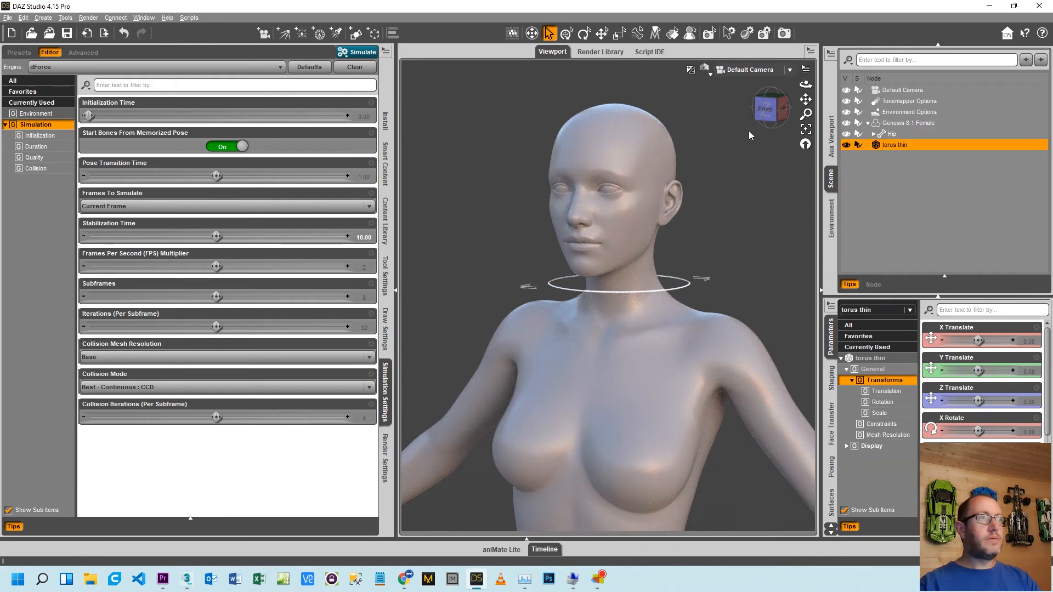
pyautogui.click(25, 18)
pyautogui.moveTo(31, 102)
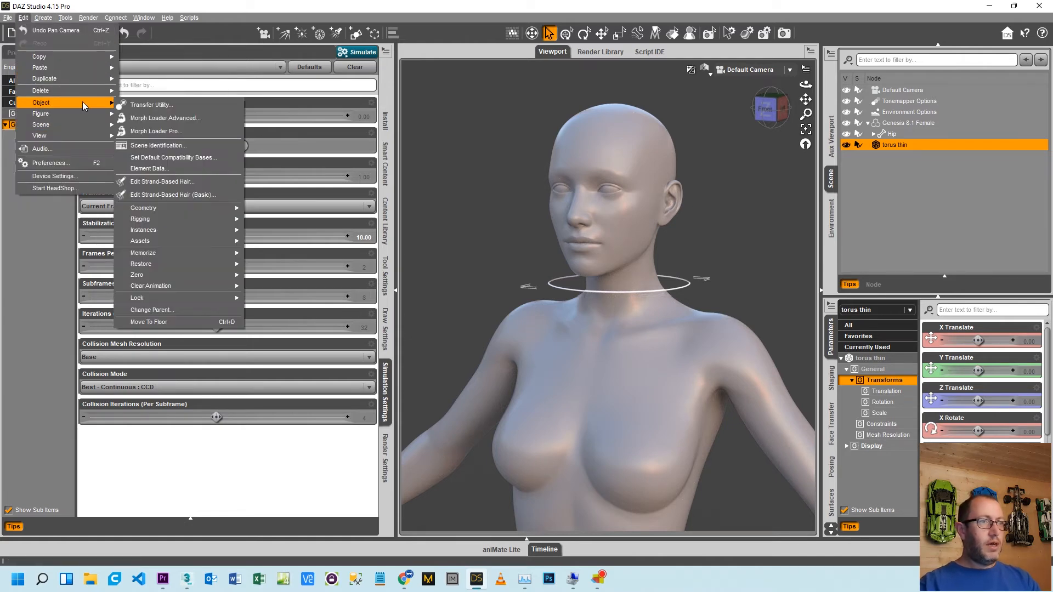
pyautogui.moveTo(179, 206)
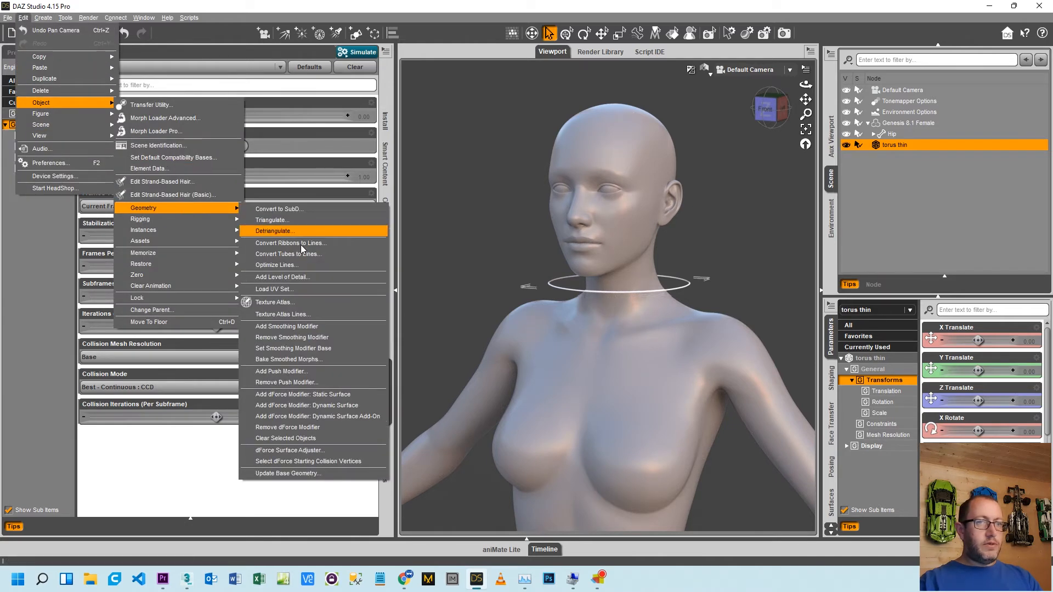
pyautogui.click(312, 403)
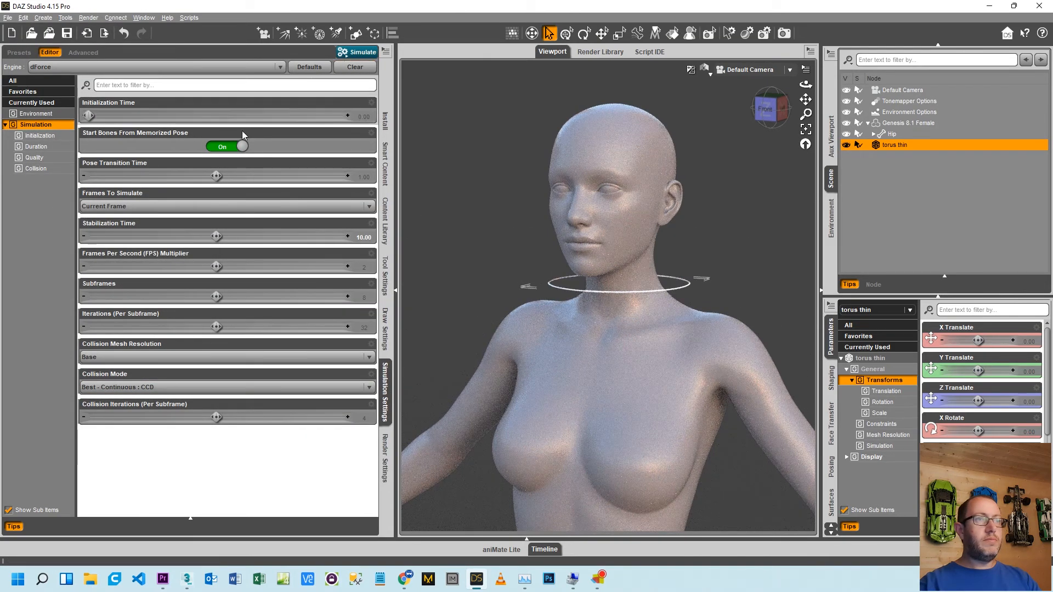
# Turn off Start Bones From Memorized Pose, simulate the thin torus draping onto the shoulders, and stop the simulation during stabilization
pyautogui.click(223, 148)
pyautogui.click(360, 52)
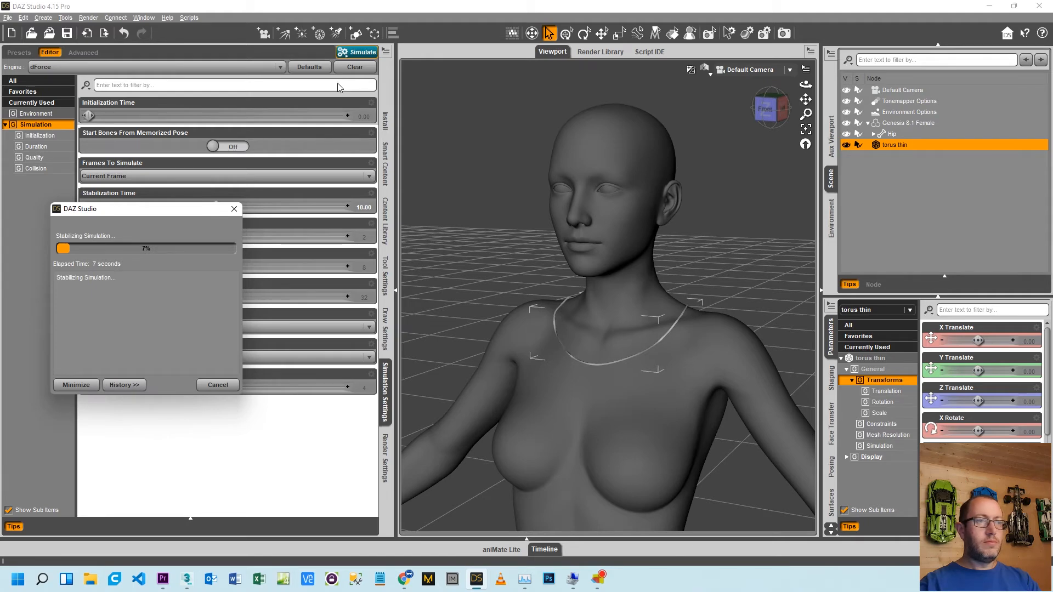
pyautogui.click(218, 385)
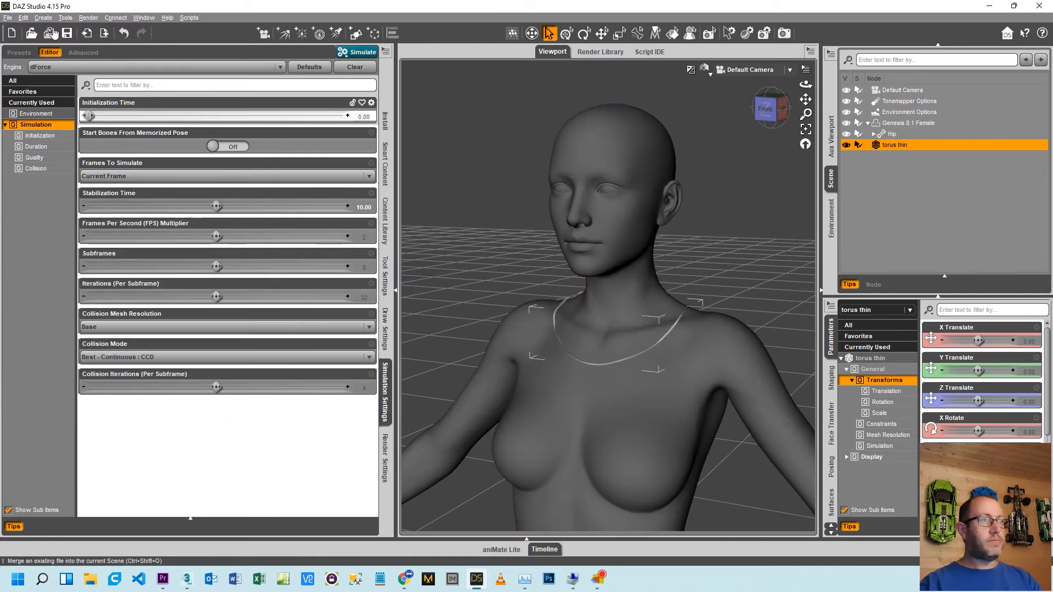
# Export the draped thin torus as torus thin simulated.obj at DAZ Studio (1 unit = 1cm) scale, and hide torus thin in the scene
pyautogui.click(7, 17)
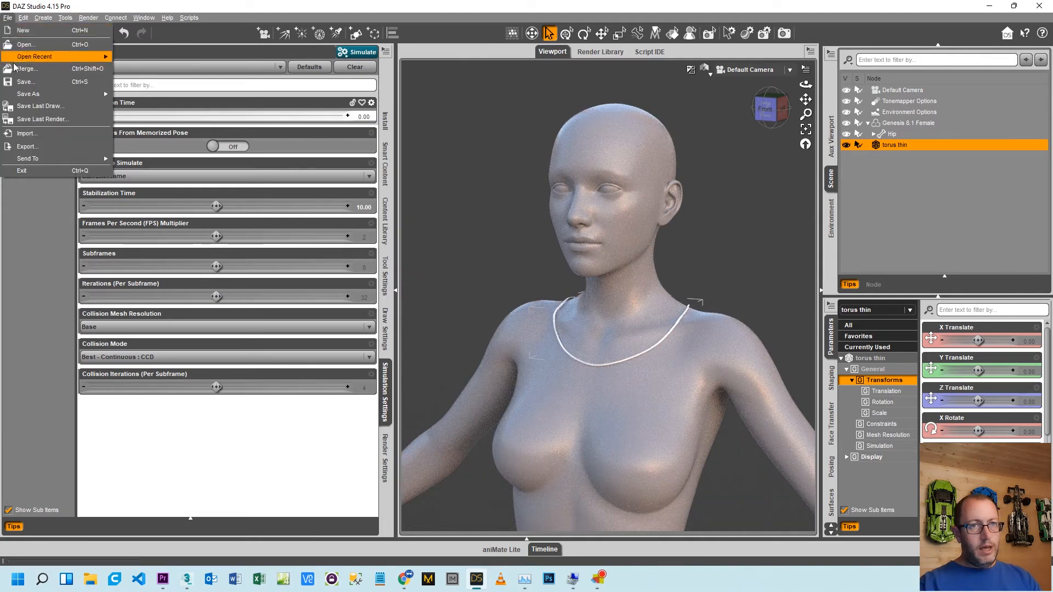
pyautogui.click(26, 147)
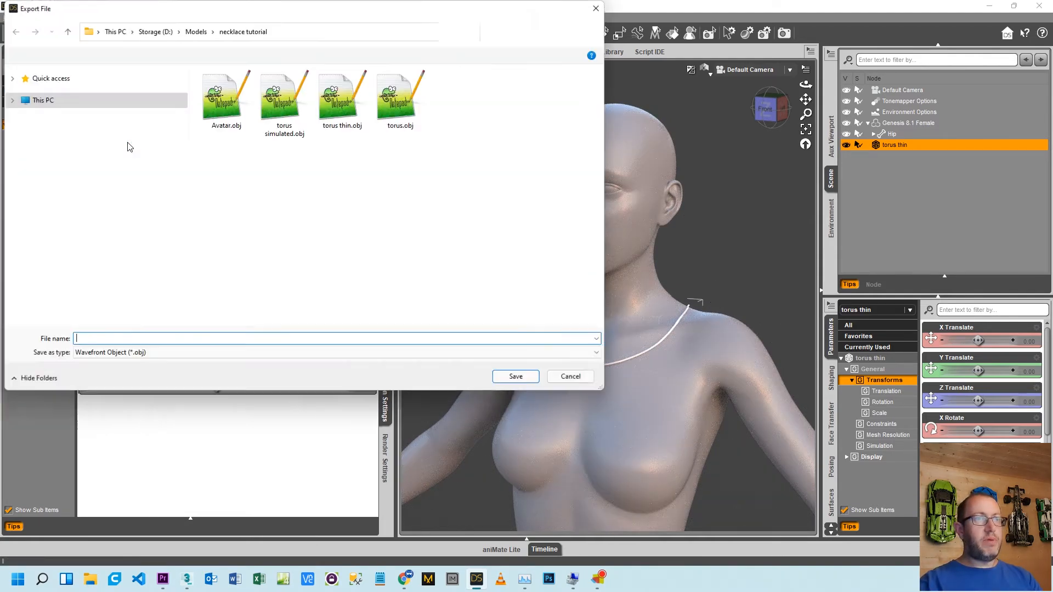
pyautogui.click(332, 118)
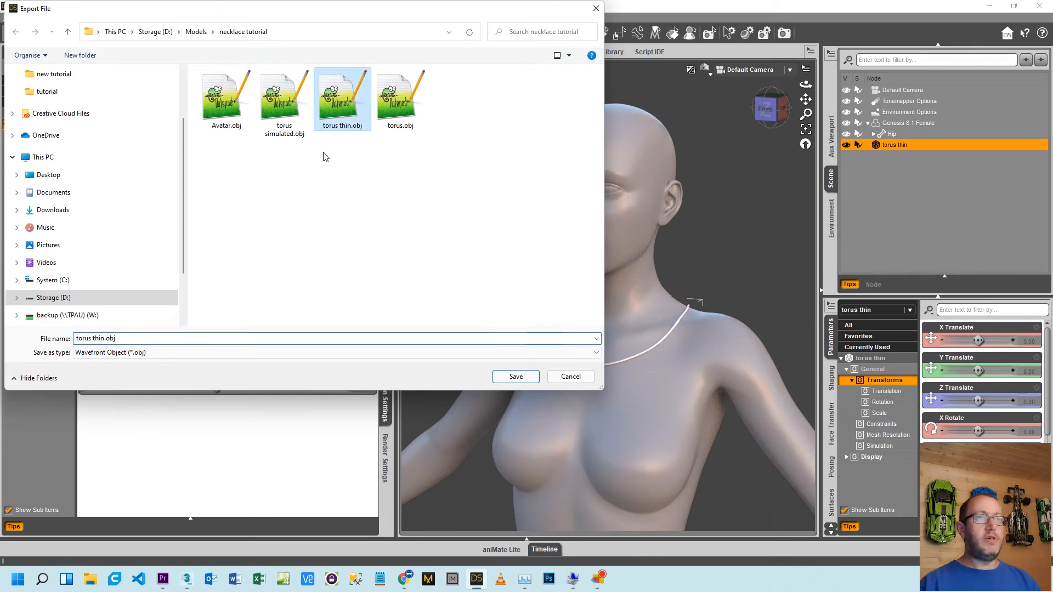
pyautogui.click(108, 343)
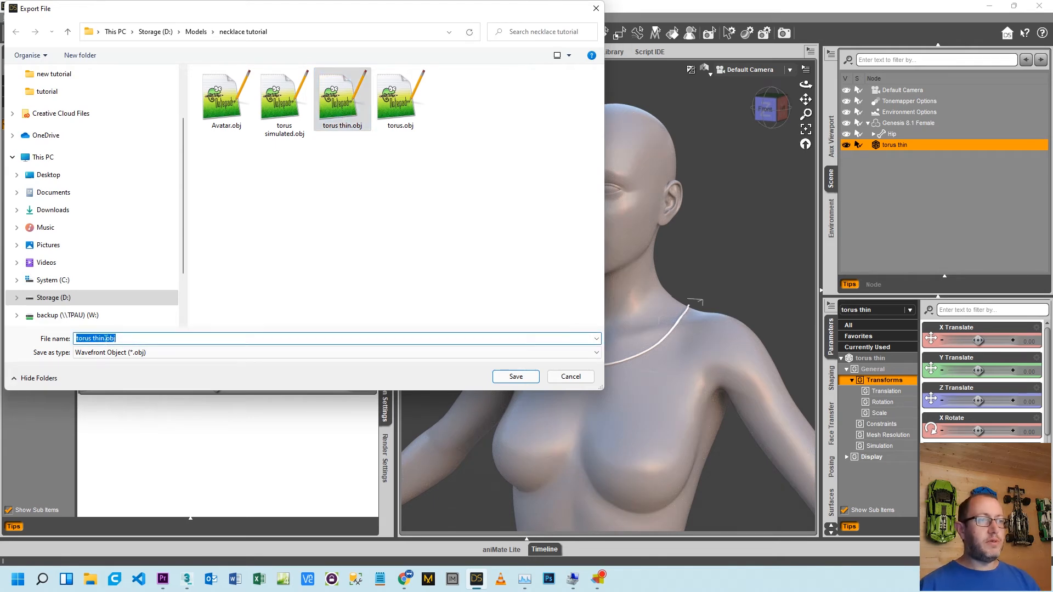
pyautogui.click(106, 339)
pyautogui.write('simulated')
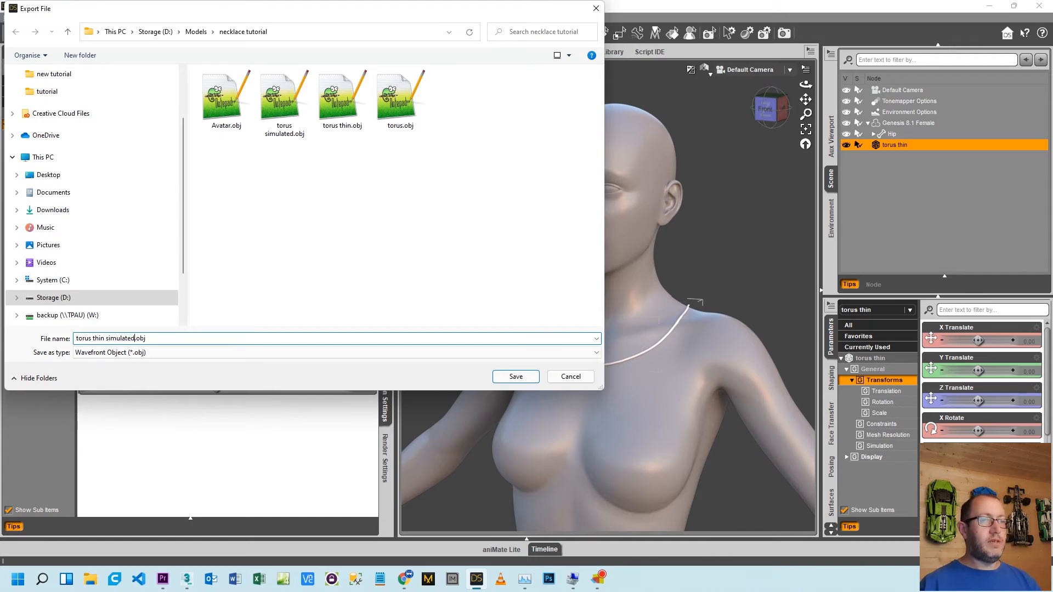
pyautogui.click(516, 377)
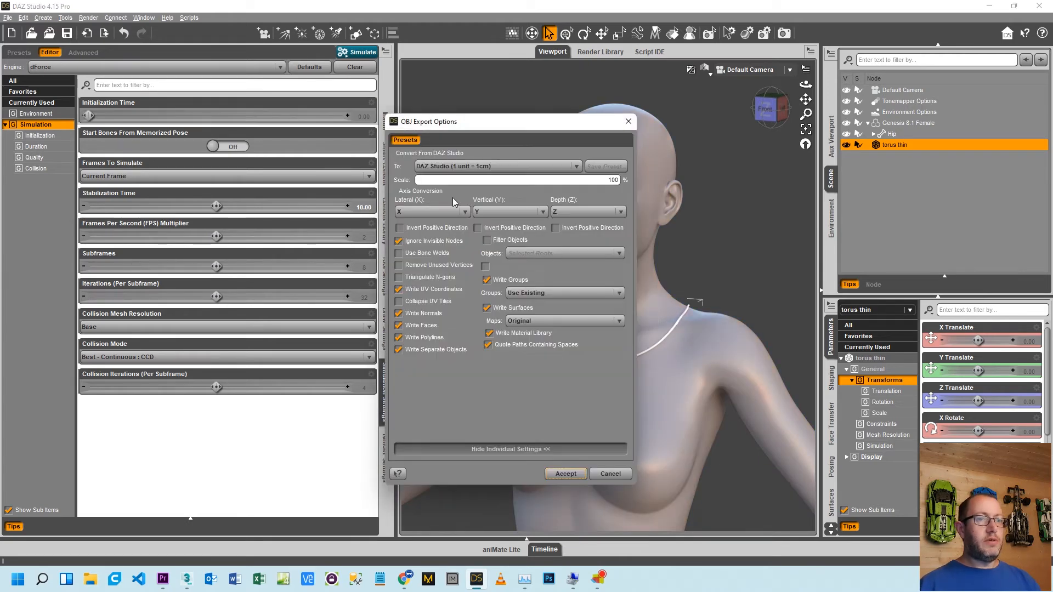
pyautogui.click(555, 471)
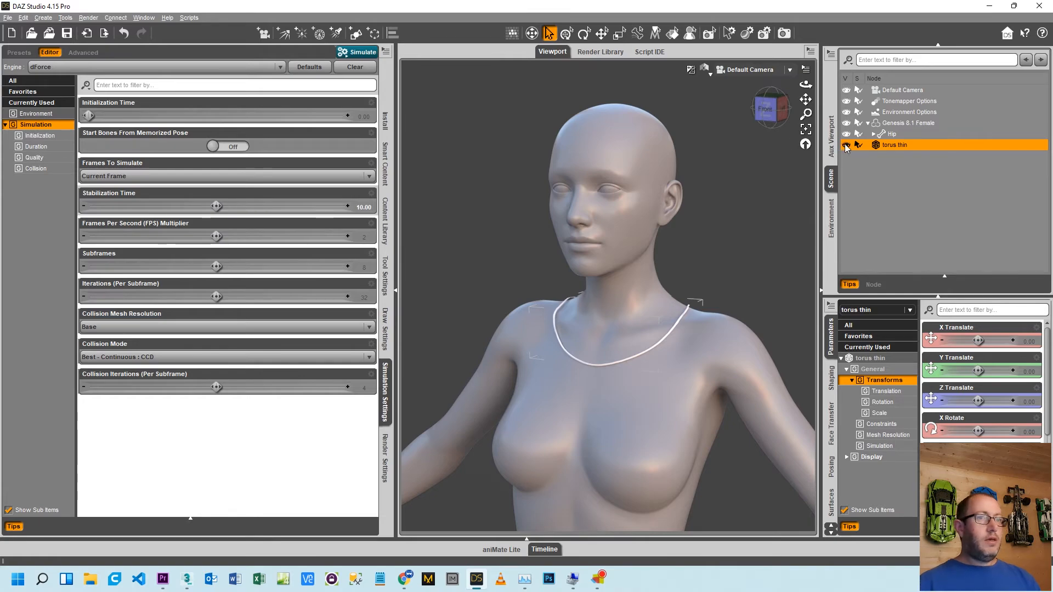
pyautogui.click(846, 145)
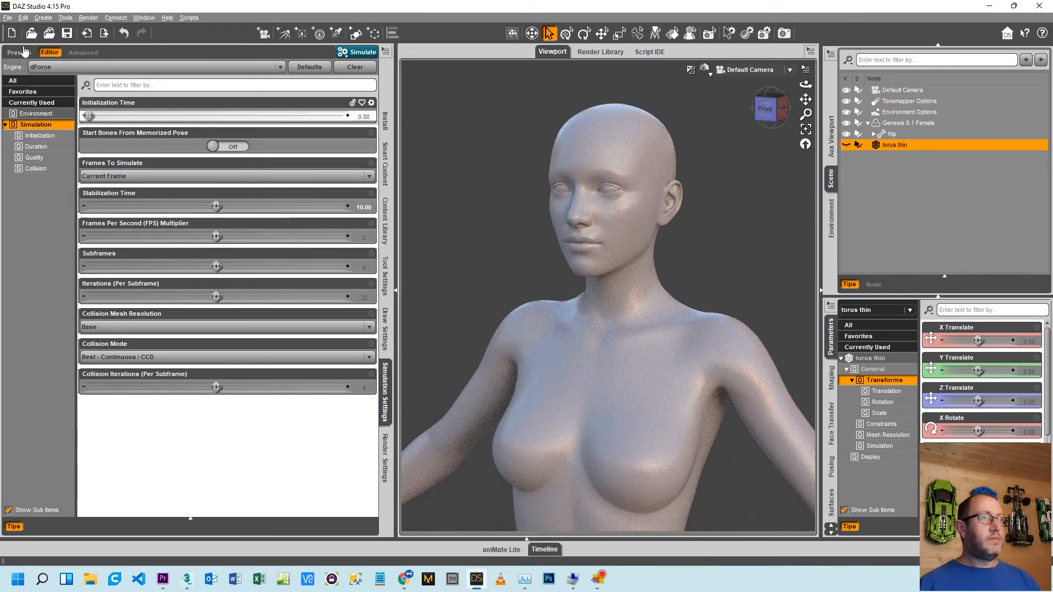
# Import torus thin simulated.obj using the DAZ Studio (1 unit = 1cm) scale preset
pyautogui.click(7, 17)
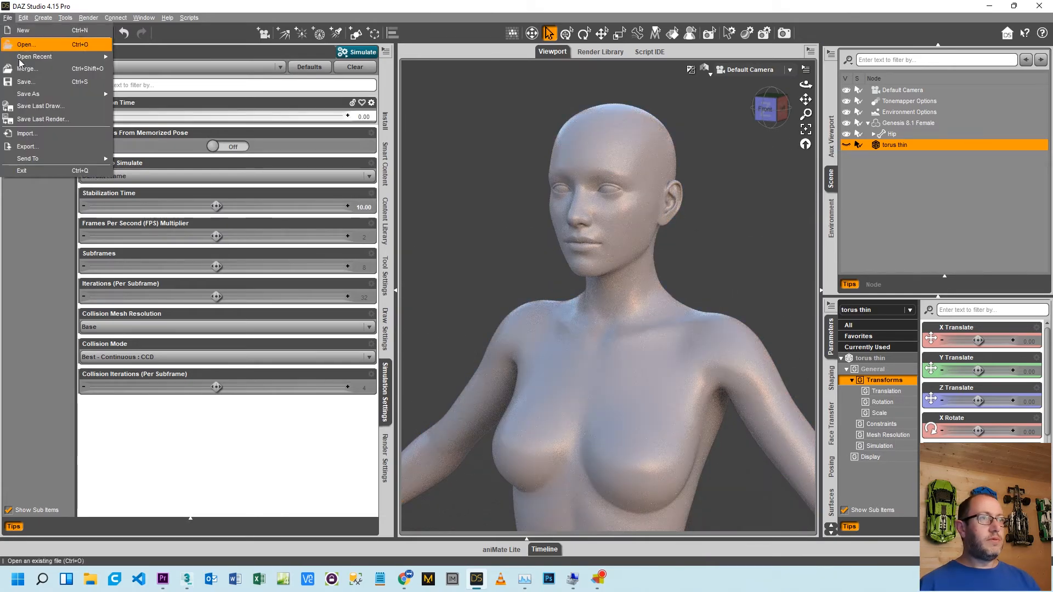
pyautogui.click(51, 141)
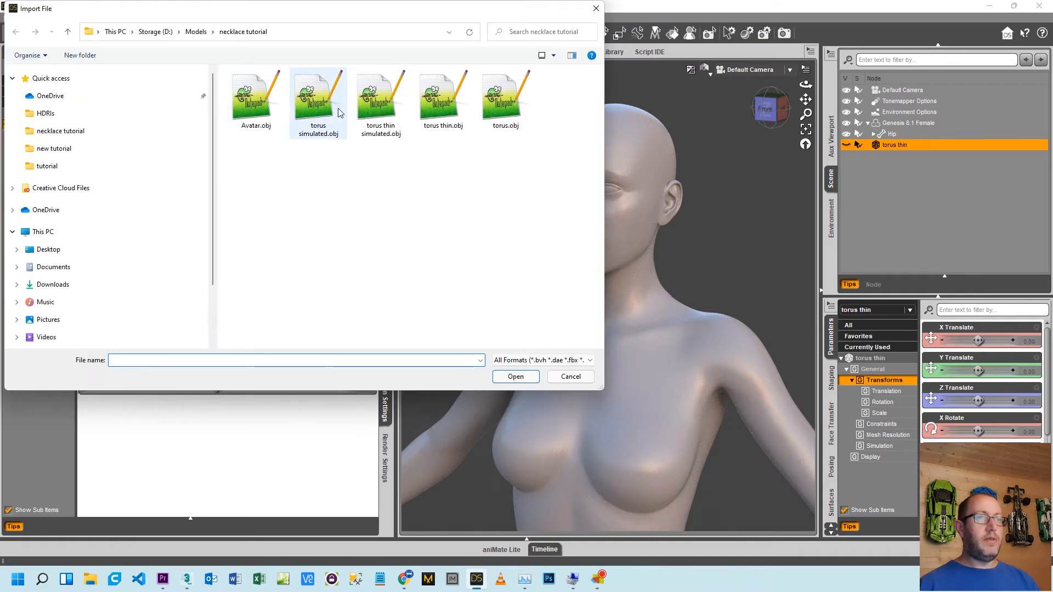
pyautogui.doubleClick(367, 118)
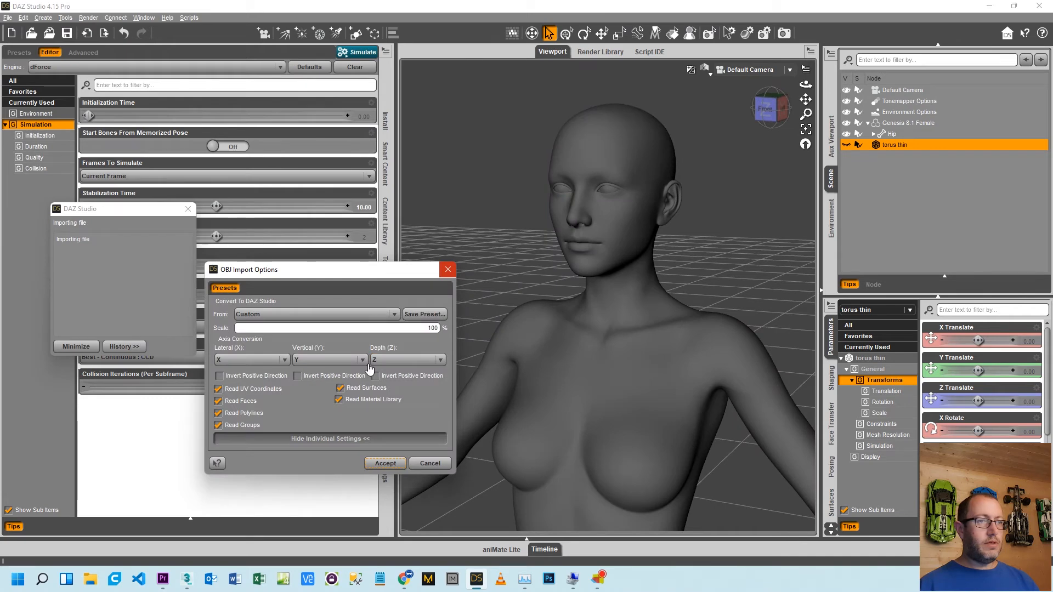
pyautogui.click(316, 316)
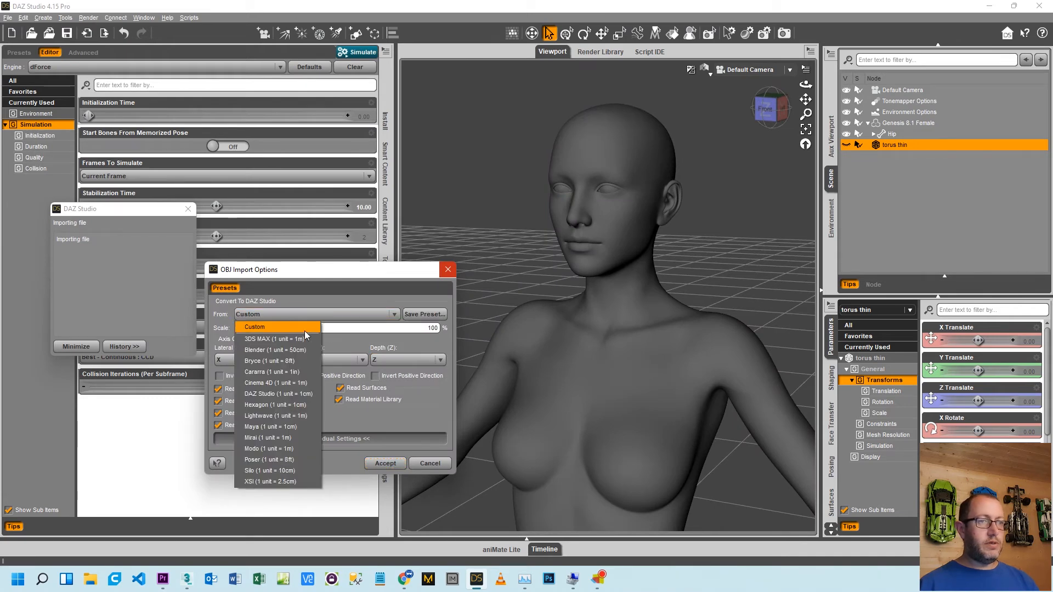
pyautogui.click(248, 394)
pyautogui.click(385, 464)
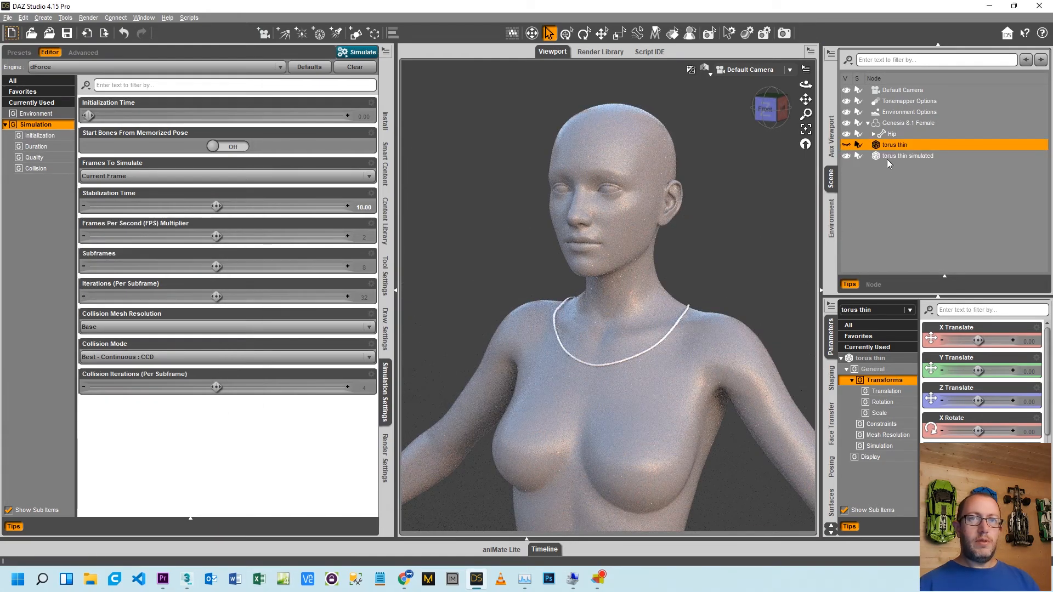
# Raise the torus thin simulated object by setting its Y Translate to 2
pyautogui.click(882, 157)
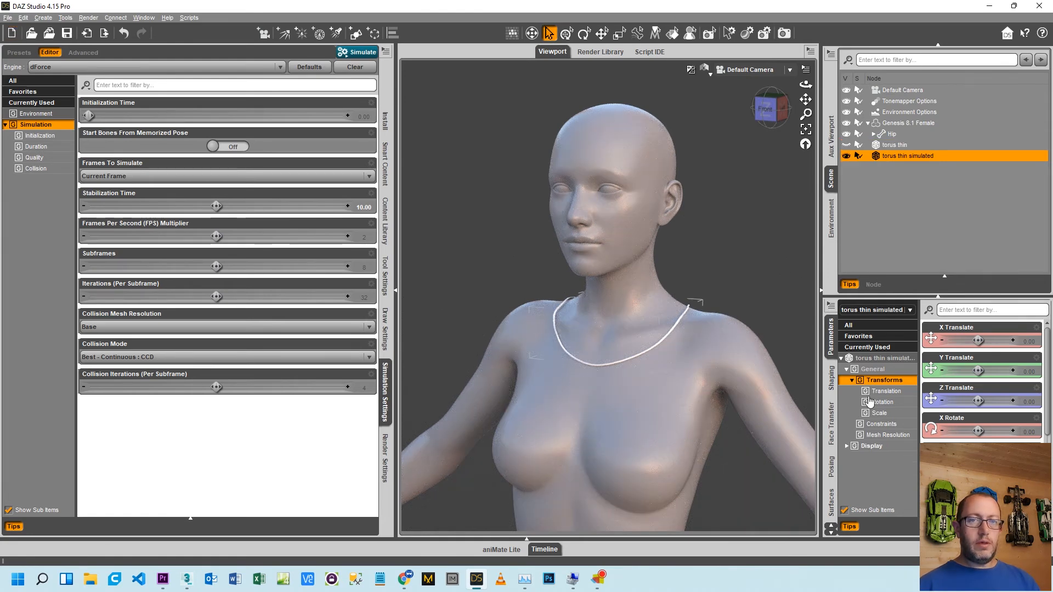
pyautogui.click(863, 447)
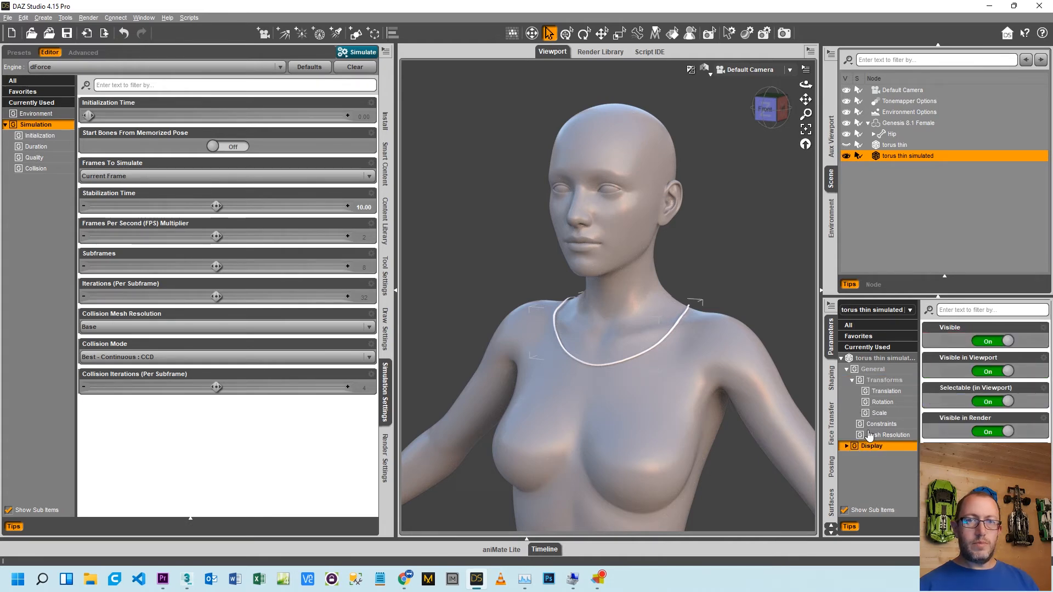
pyautogui.click(871, 435)
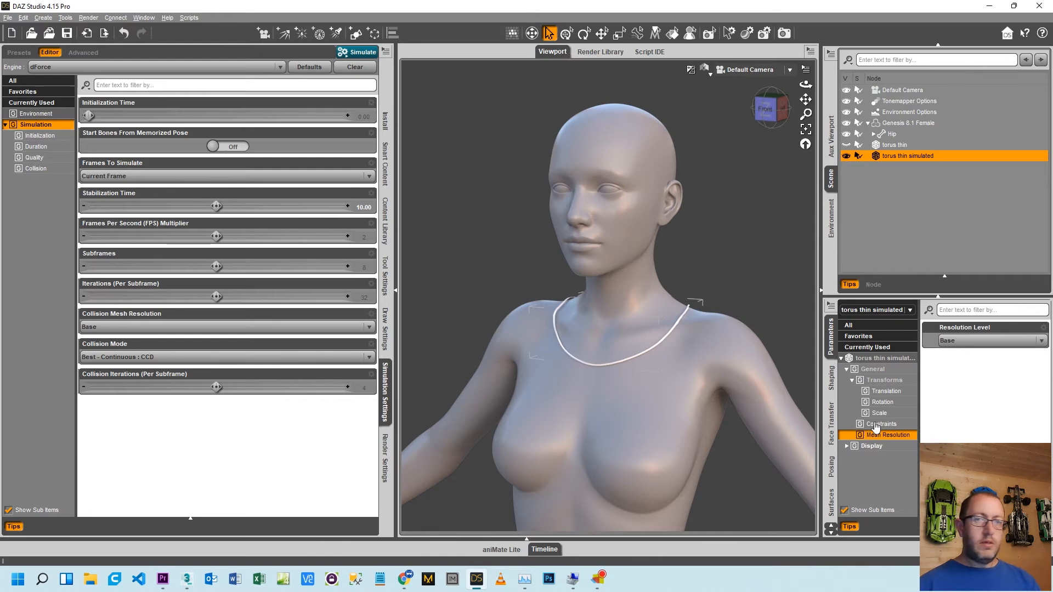
pyautogui.click(875, 426)
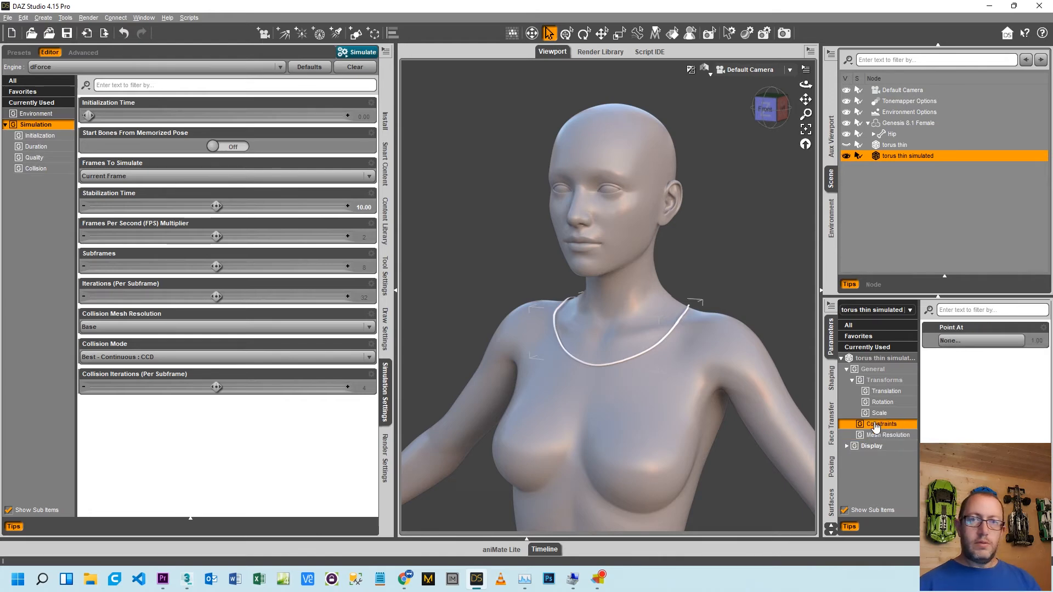
pyautogui.click(871, 381)
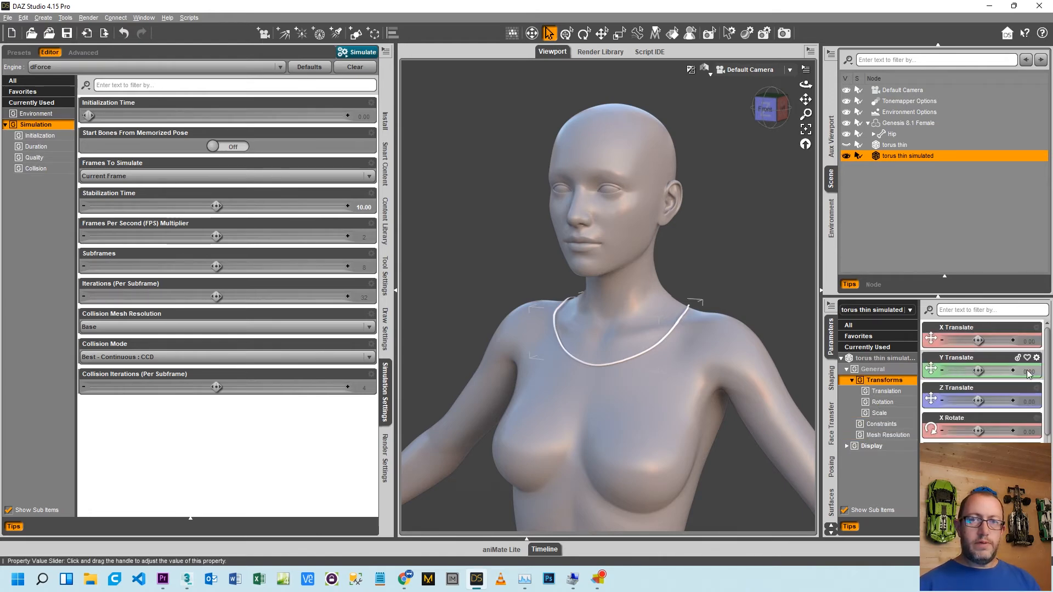
pyautogui.click(990, 371)
pyautogui.write('2')
pyautogui.press('Return')
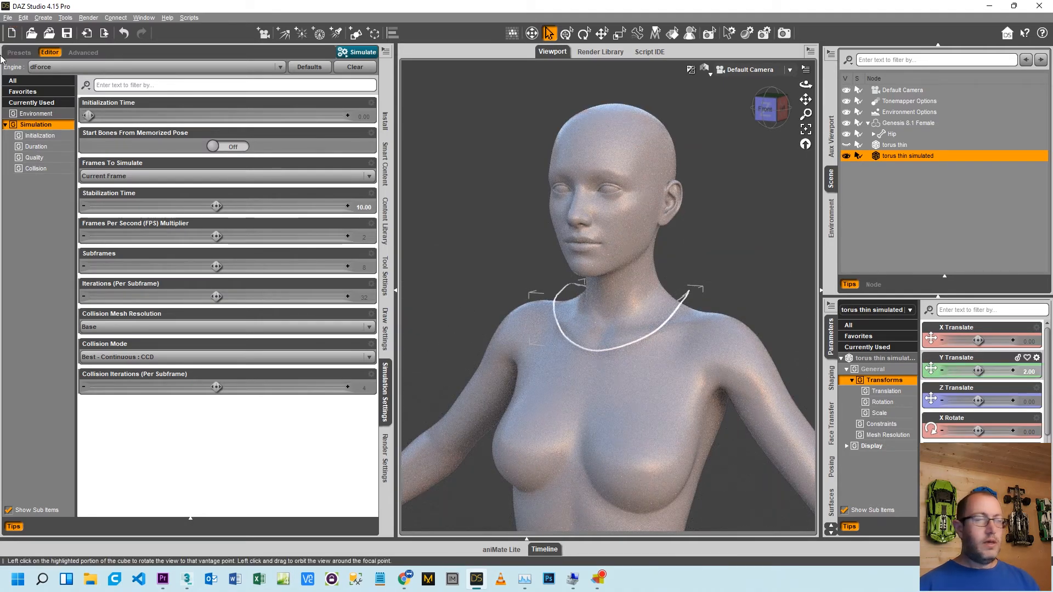
# Rig the necklace with the Transfer Utility, using Genesis 8.1 Female as the source and torus thin simulated as the target
pyautogui.click(21, 20)
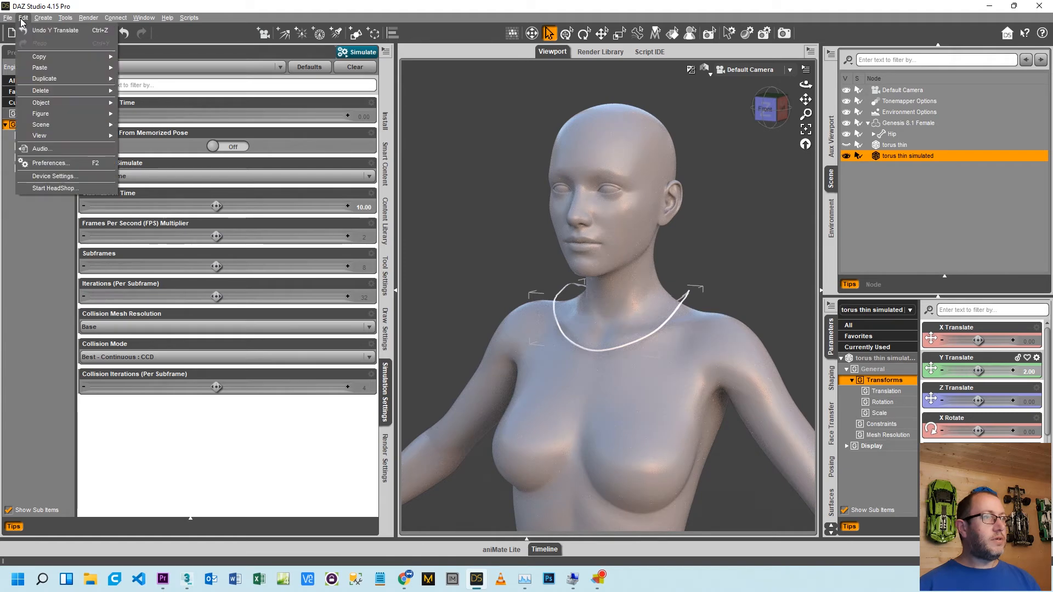
pyautogui.moveTo(60, 102)
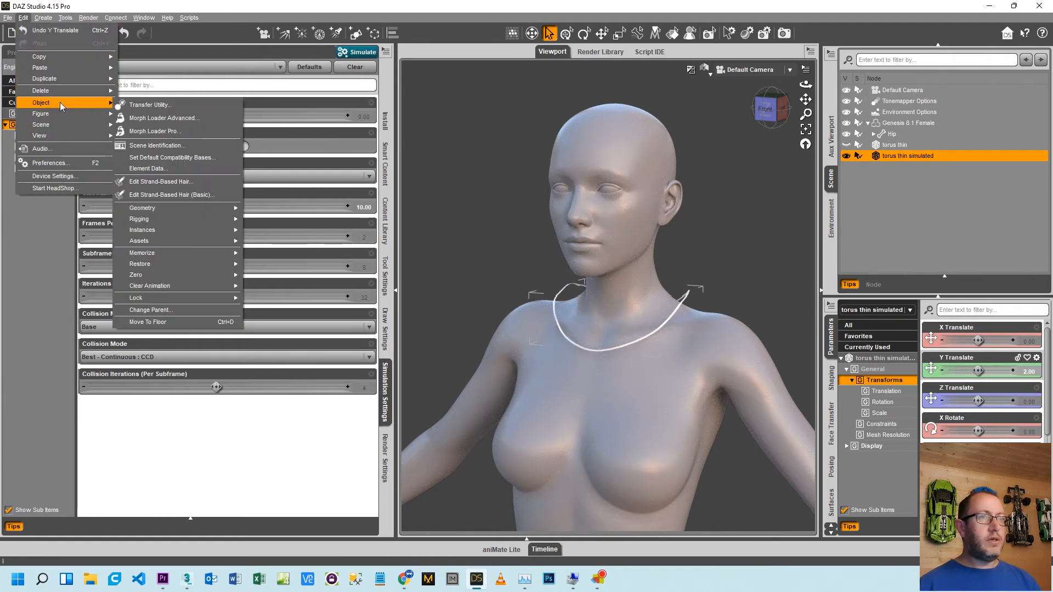
pyautogui.click(134, 103)
pyautogui.click(367, 122)
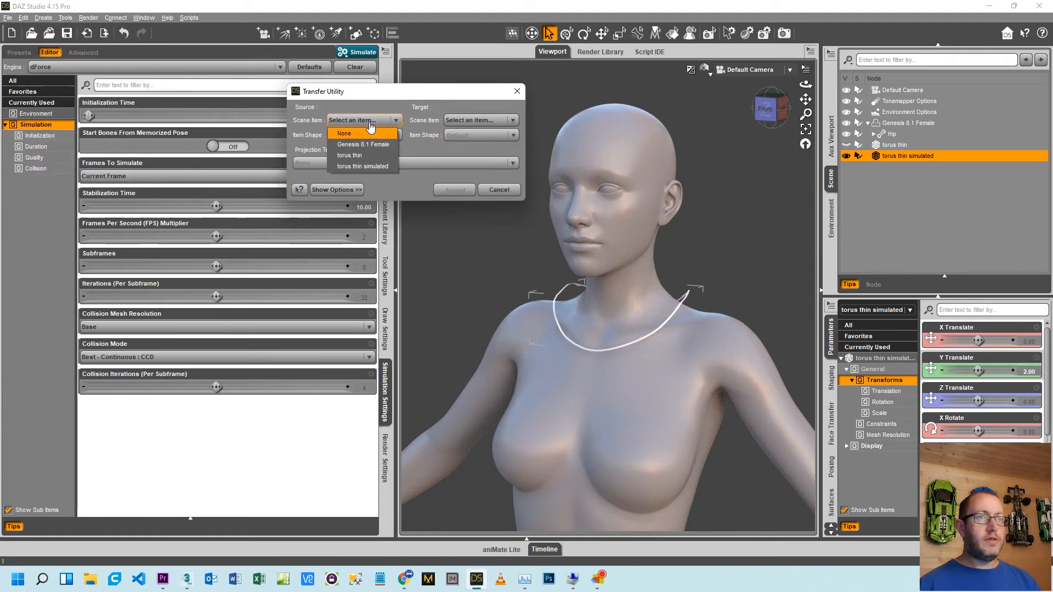
pyautogui.click(356, 142)
pyautogui.click(465, 121)
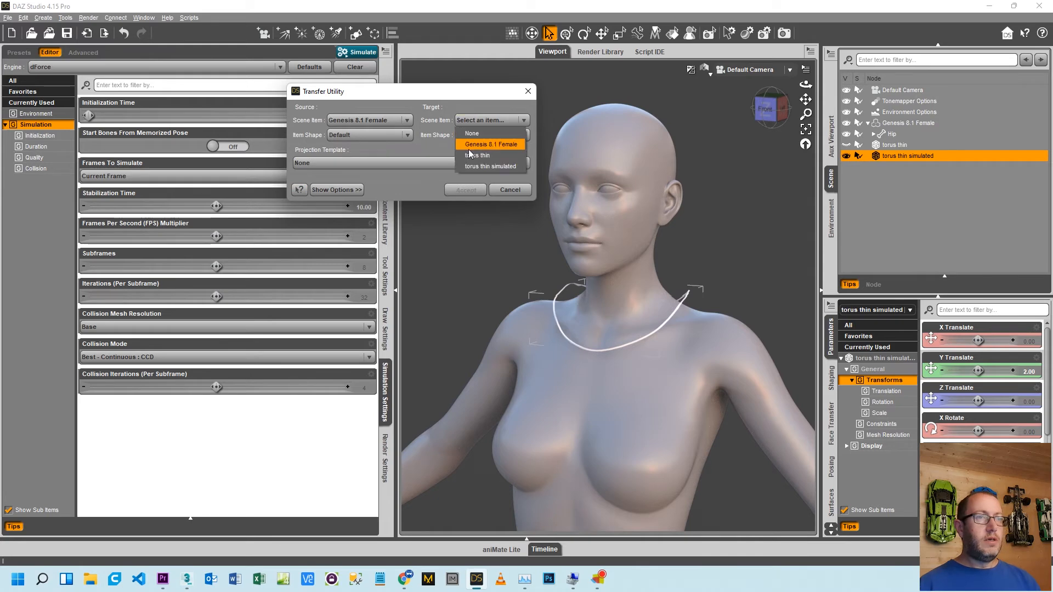
pyautogui.click(472, 166)
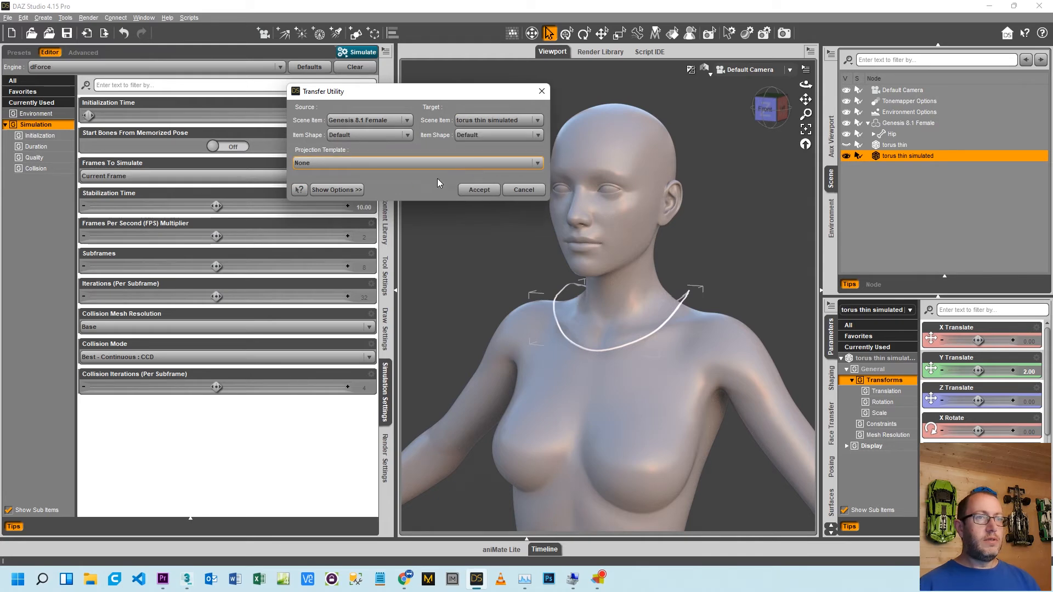
pyautogui.click(475, 190)
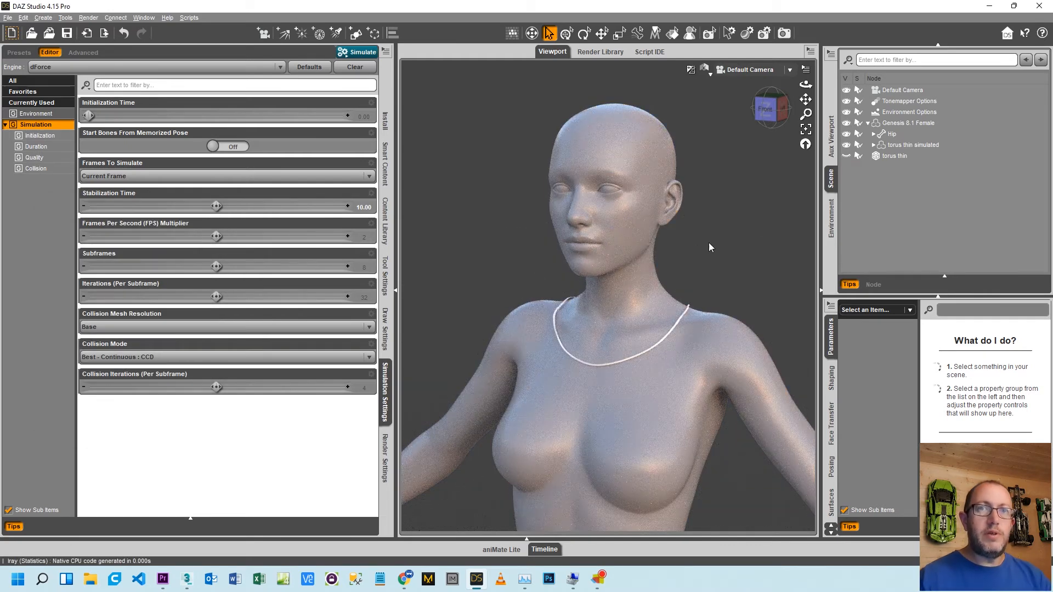
# Set the torus thin simulated figure's Fit to Mode to Auto Follow Transforms and its Y Translate to 0.5
pyautogui.click(896, 145)
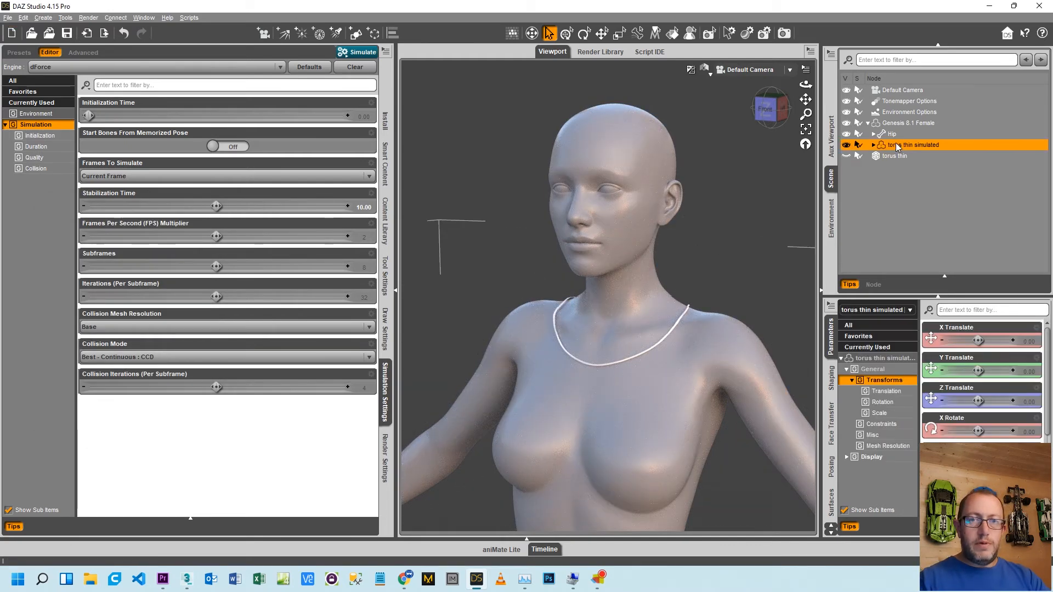
pyautogui.click(872, 437)
pyautogui.click(982, 371)
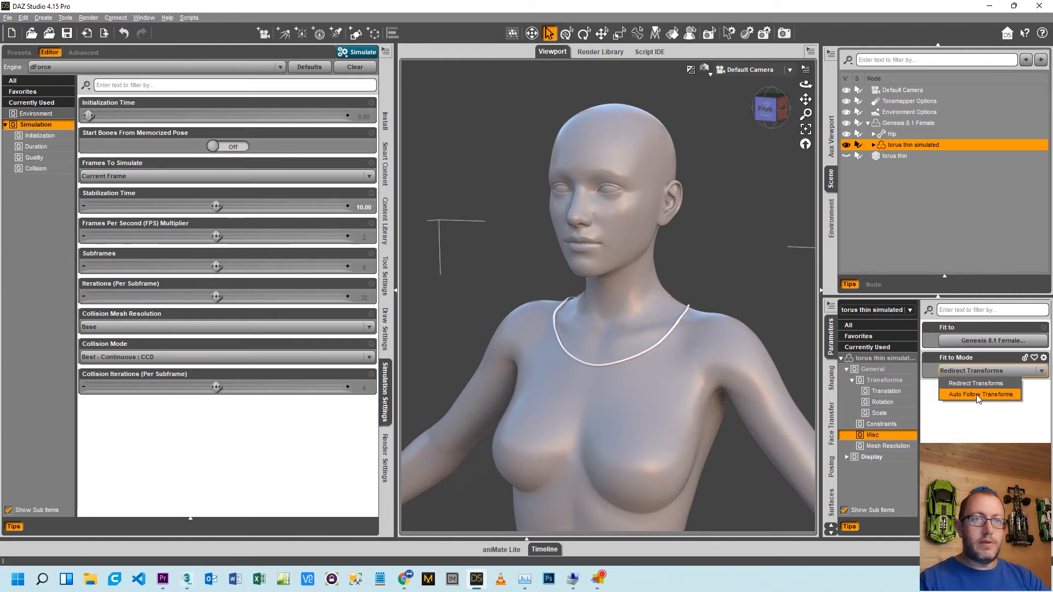
pyautogui.click(980, 395)
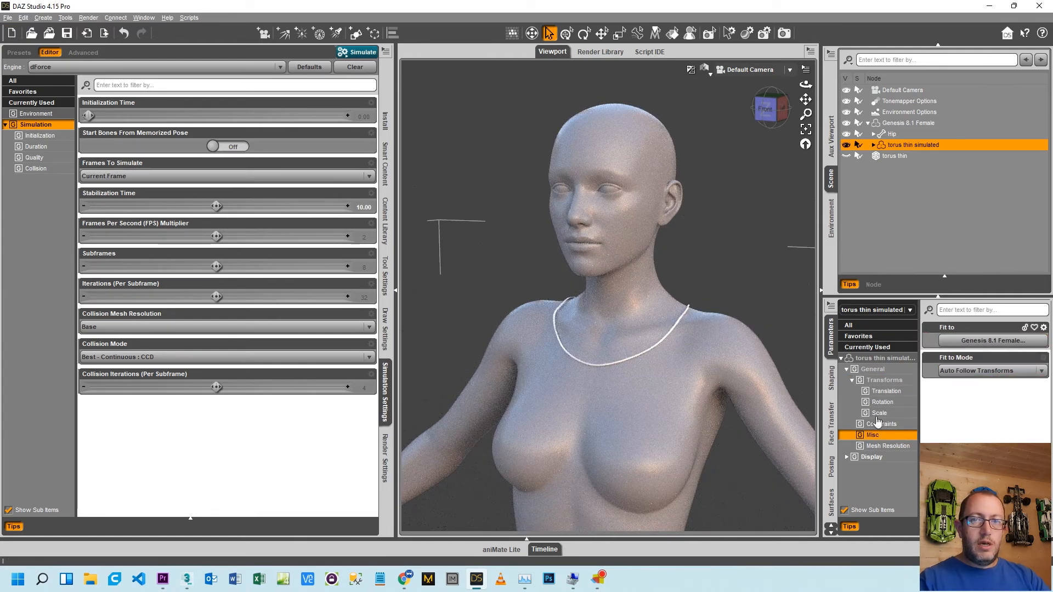
pyautogui.click(884, 391)
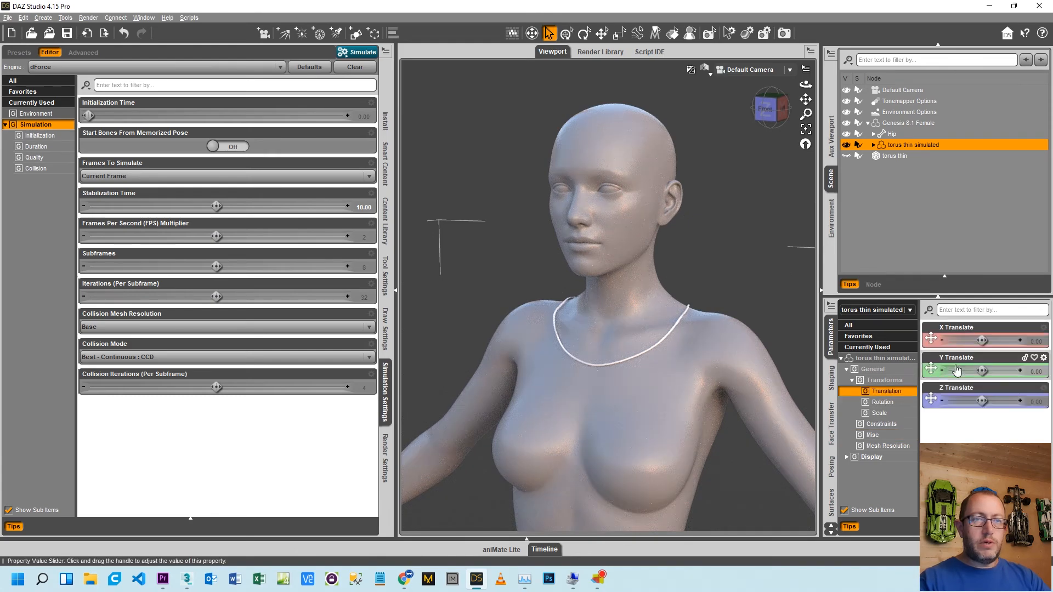
pyautogui.click(1034, 372)
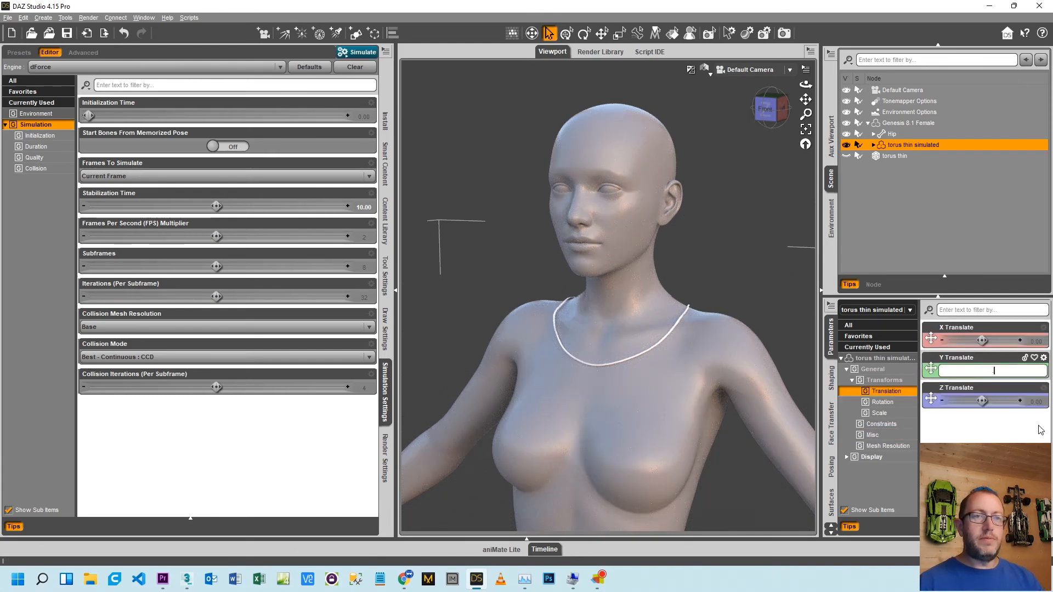
pyautogui.write('0.5')
pyautogui.press('Return')
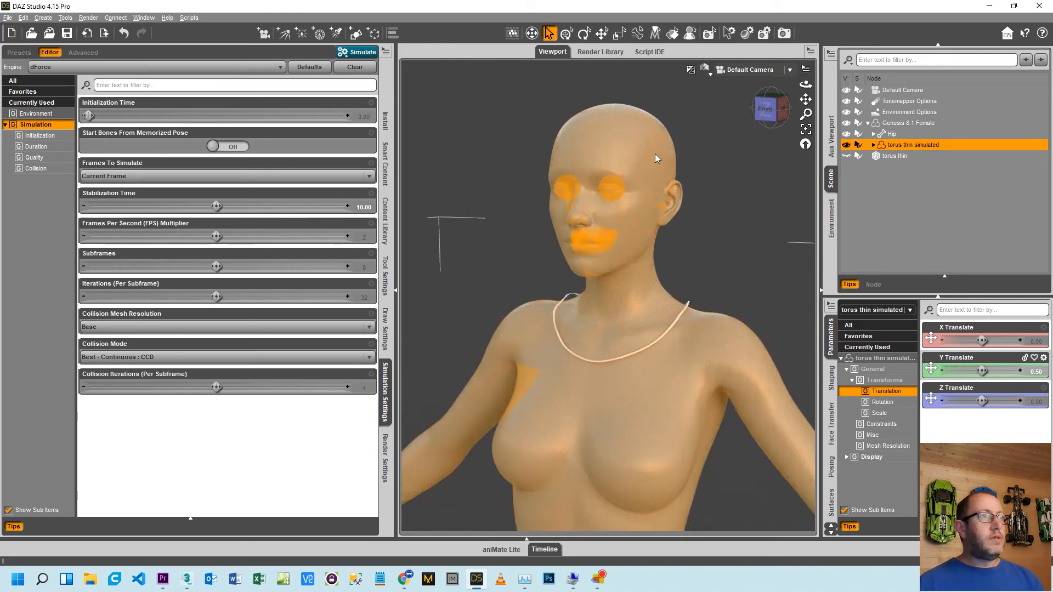
# Add a dForce Dynamic Surface modifier to torus thin simulated
pyautogui.click(25, 17)
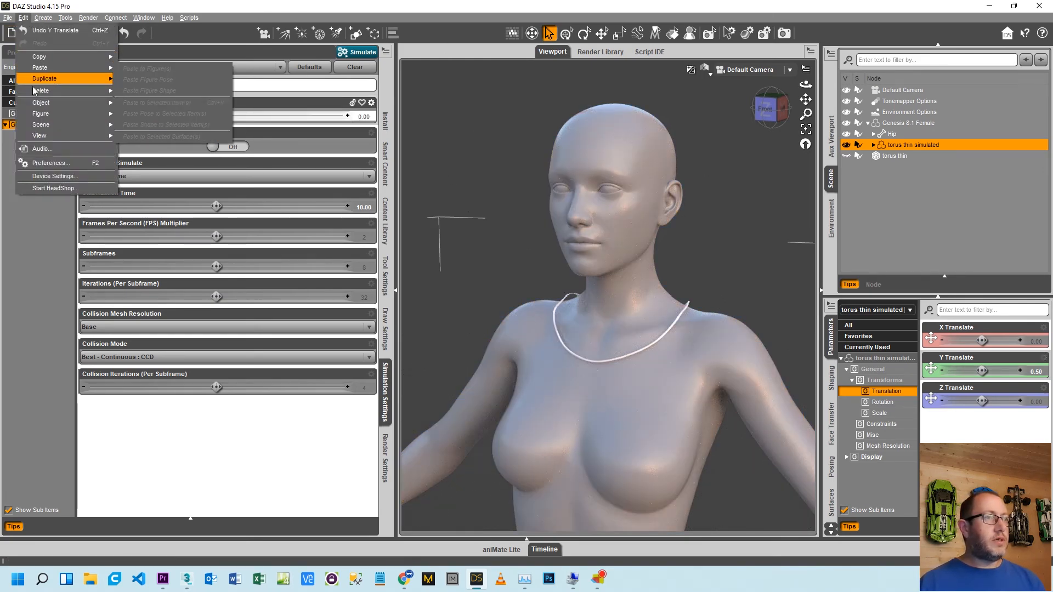
pyautogui.moveTo(57, 102)
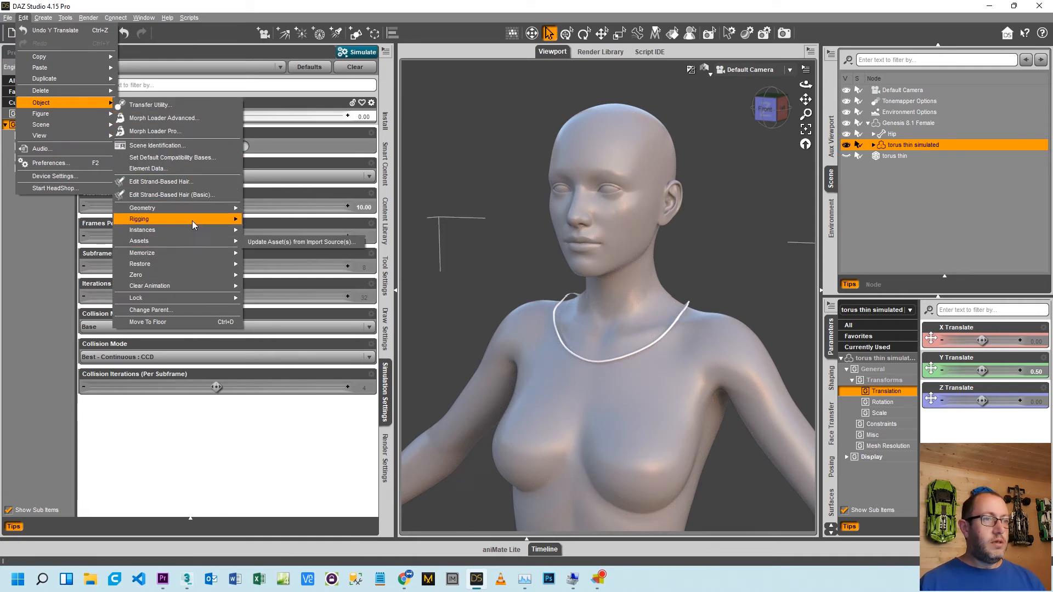
pyautogui.moveTo(202, 209)
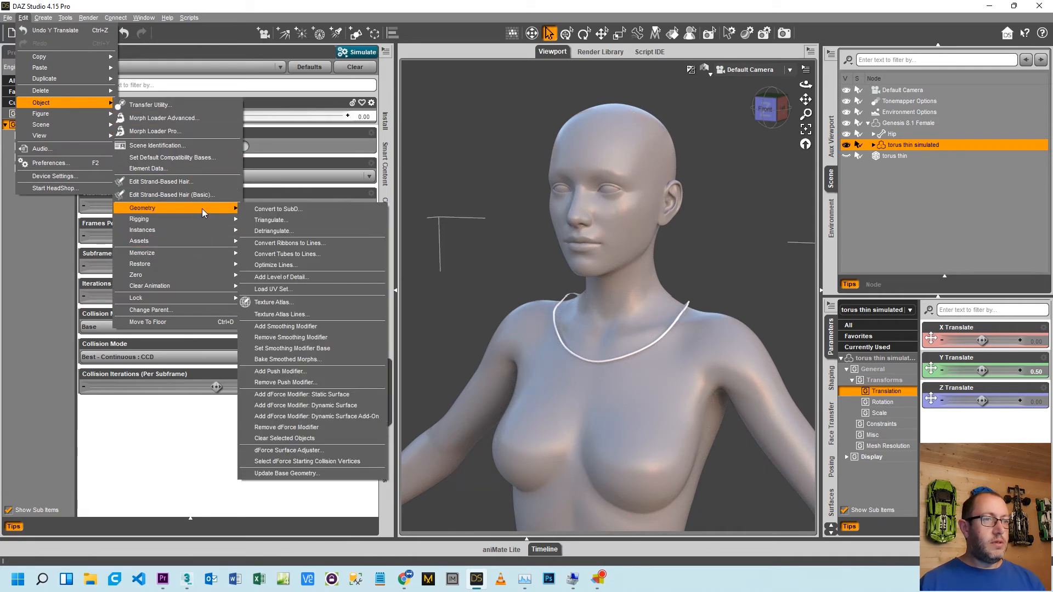
pyautogui.click(303, 406)
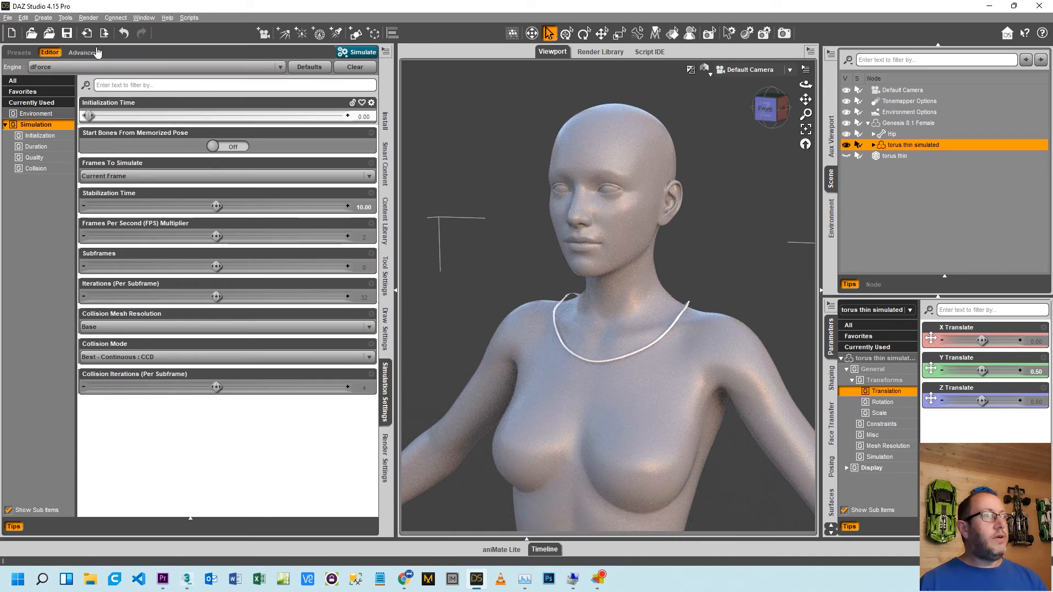
# Convert torus thin simulated to SubD with a View SubD Level of 4, and run the dForce simulation
pyautogui.click(23, 17)
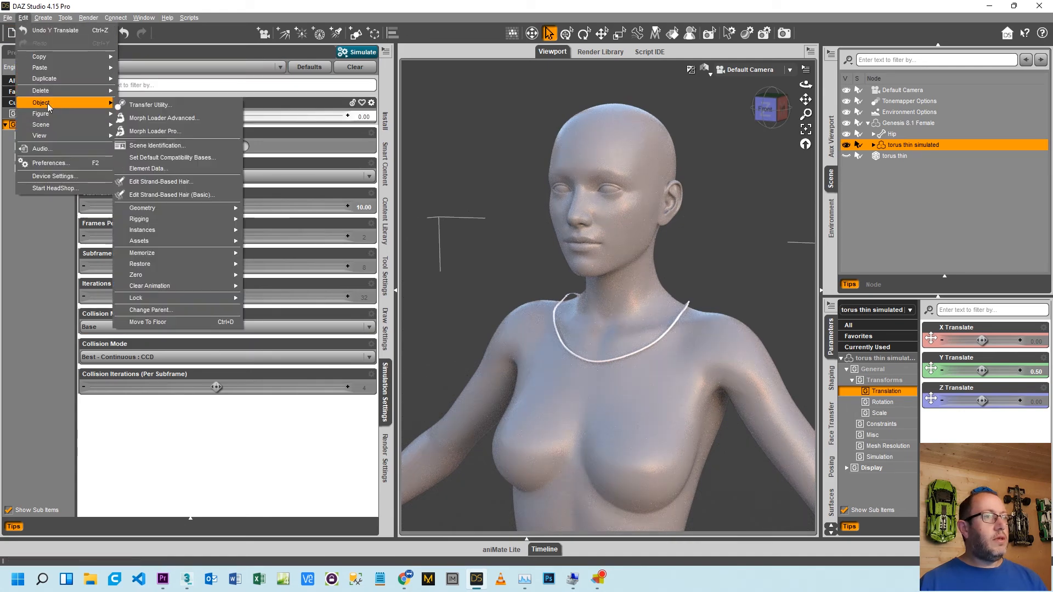
pyautogui.moveTo(176, 207)
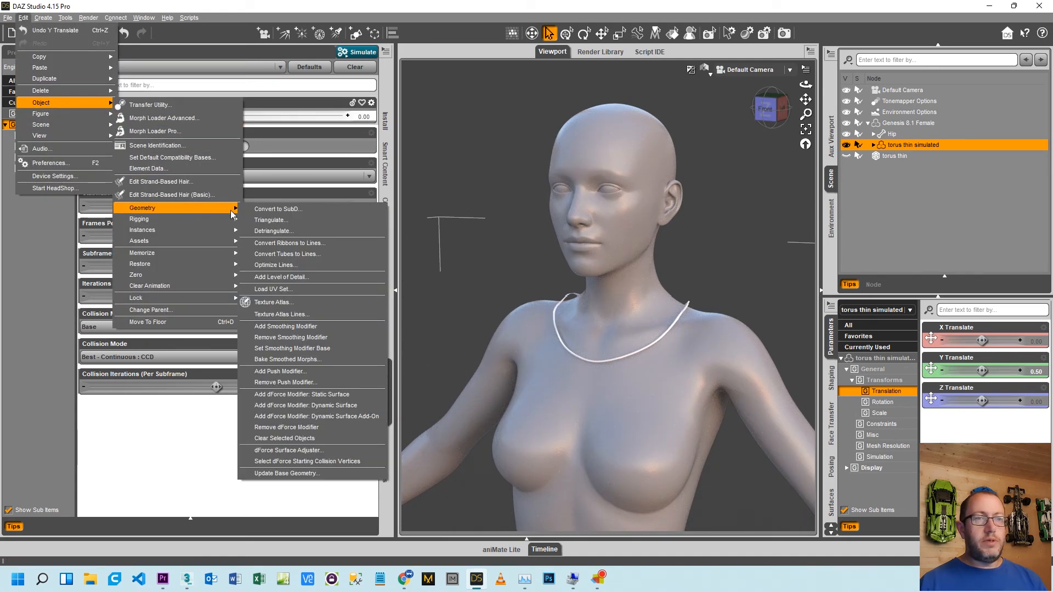
pyautogui.click(258, 211)
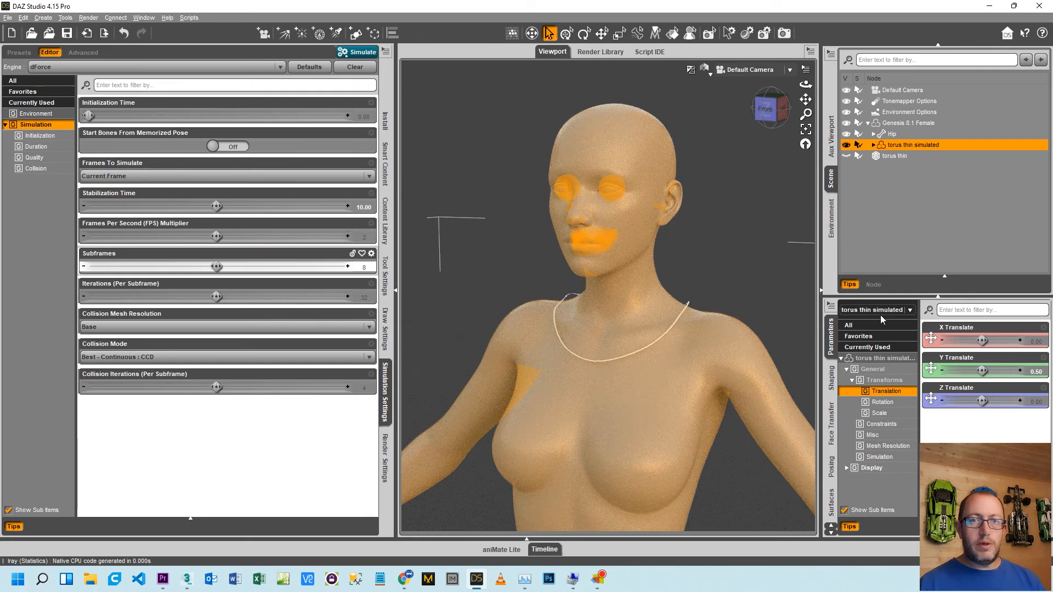
pyautogui.click(878, 447)
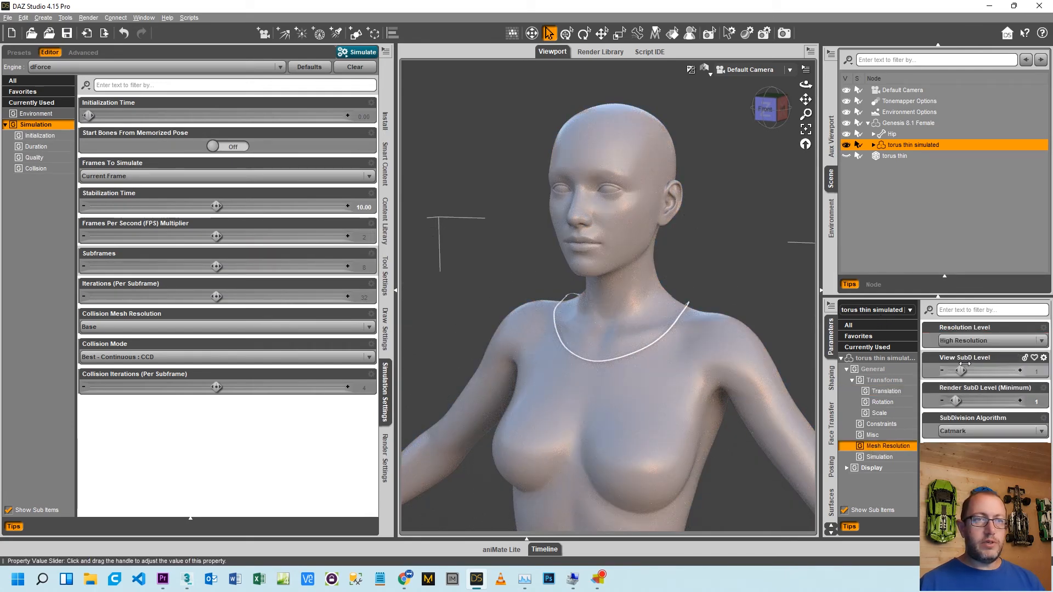
pyautogui.moveTo(965, 364); pyautogui.dragTo(1006, 364)
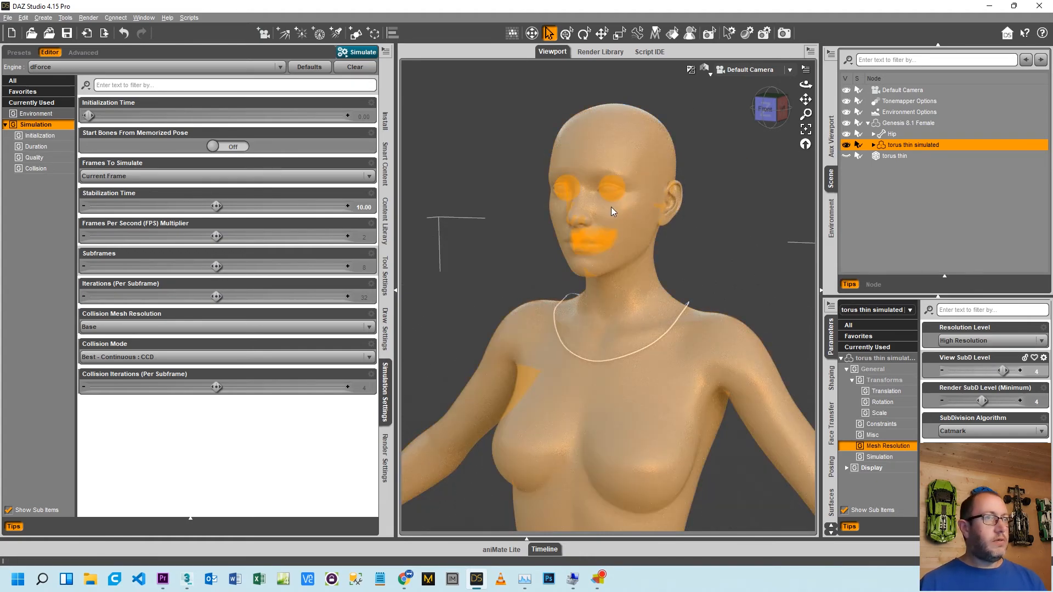
pyautogui.click(357, 52)
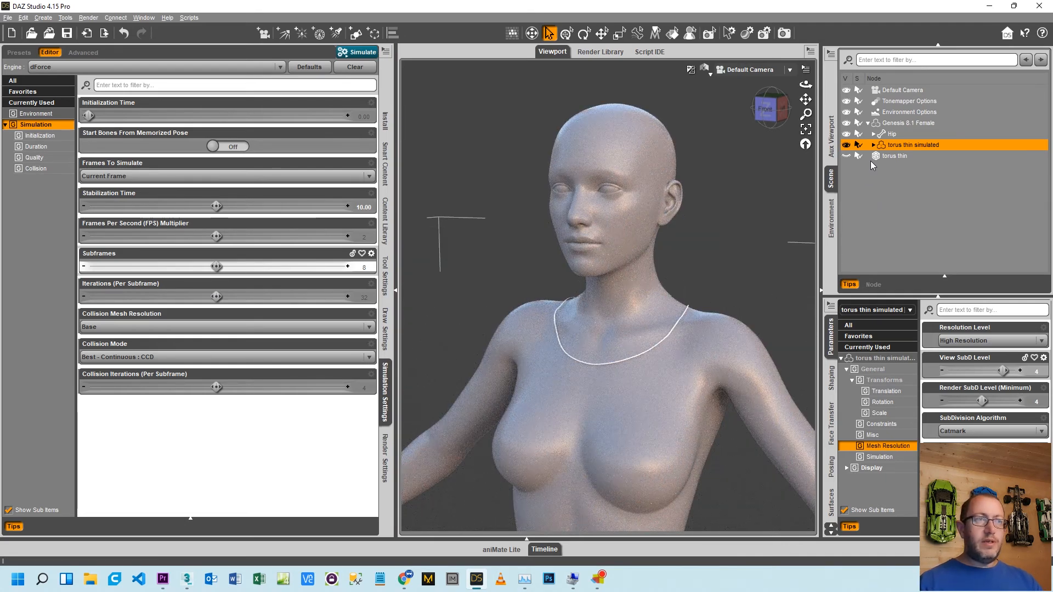
# Apply the Base Pose Laying B pose from the Genesis 8 Female Base Poses to the Genesis 8.1 Female figure
pyautogui.click(888, 123)
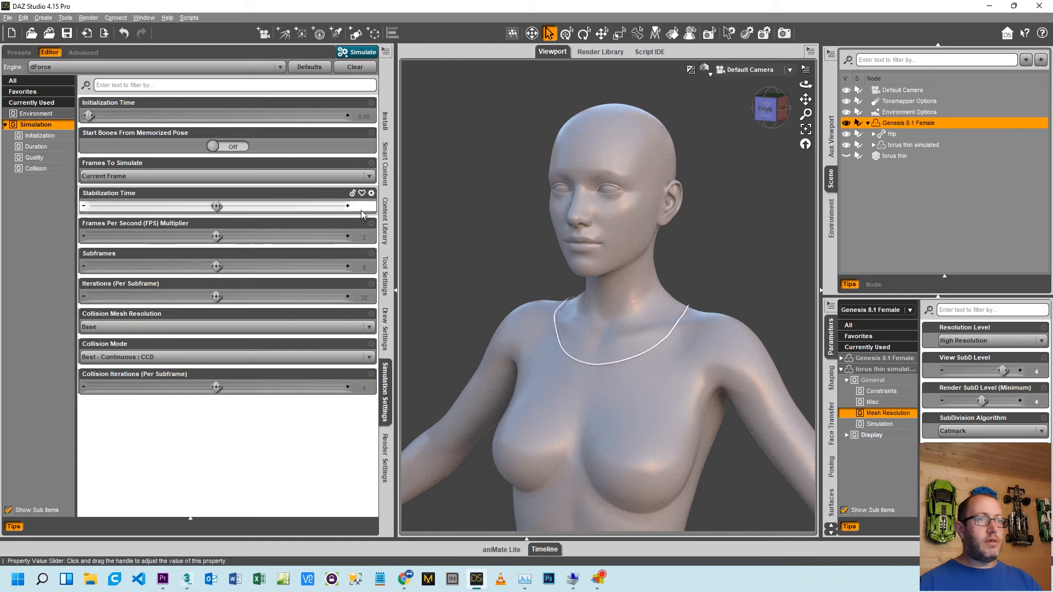
pyautogui.click(385, 221)
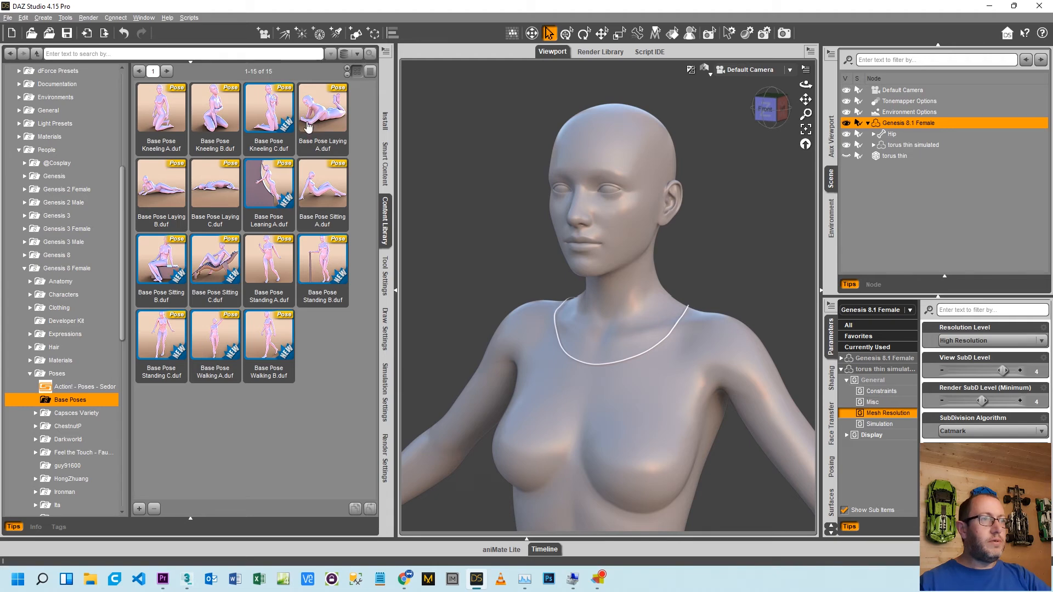
pyautogui.click(166, 191)
pyautogui.doubleClick(165, 191)
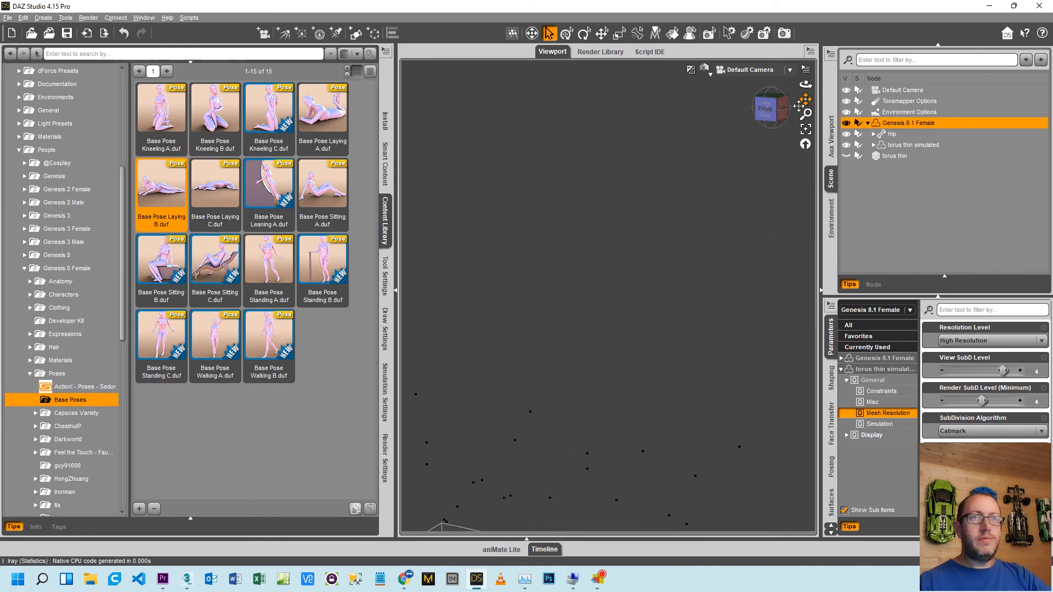
# Switch the viewport to Smooth Shaded and frame the reclining figure's head, neck and necklace from the front
pyautogui.click(706, 73)
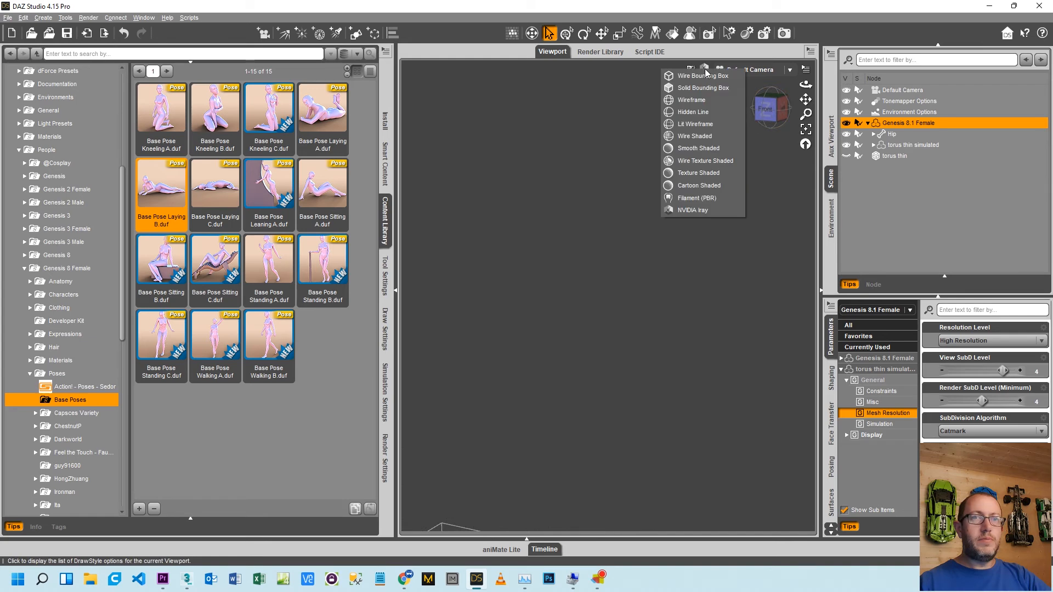
pyautogui.click(707, 148)
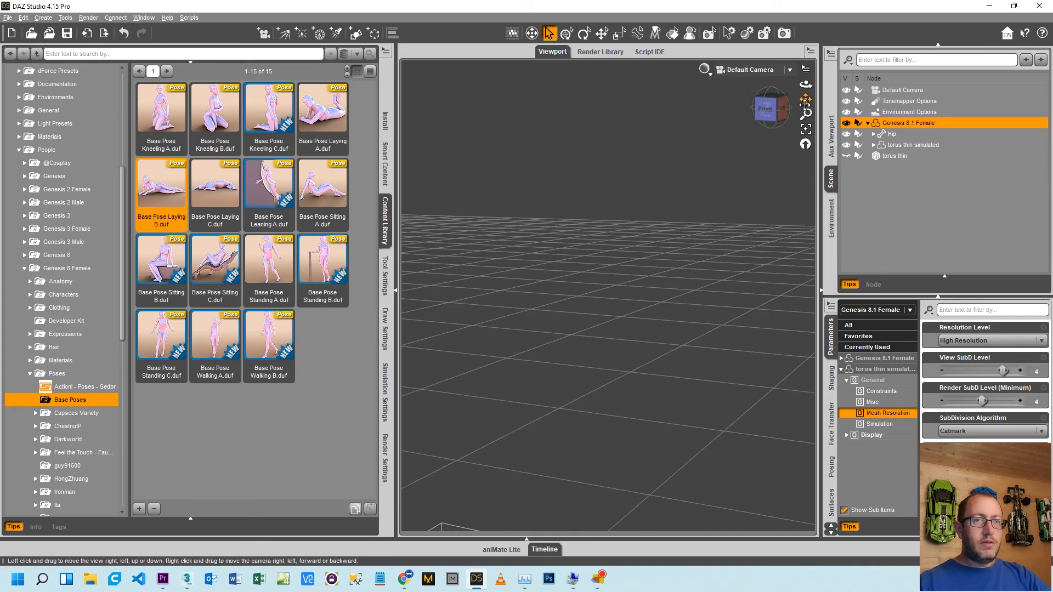
pyautogui.moveTo(805, 100); pyautogui.dragTo(719, 3)
pyautogui.moveTo(767, 110); pyautogui.dragTo(872, 108)
pyautogui.moveTo(805, 115); pyautogui.dragTo(806, 69)
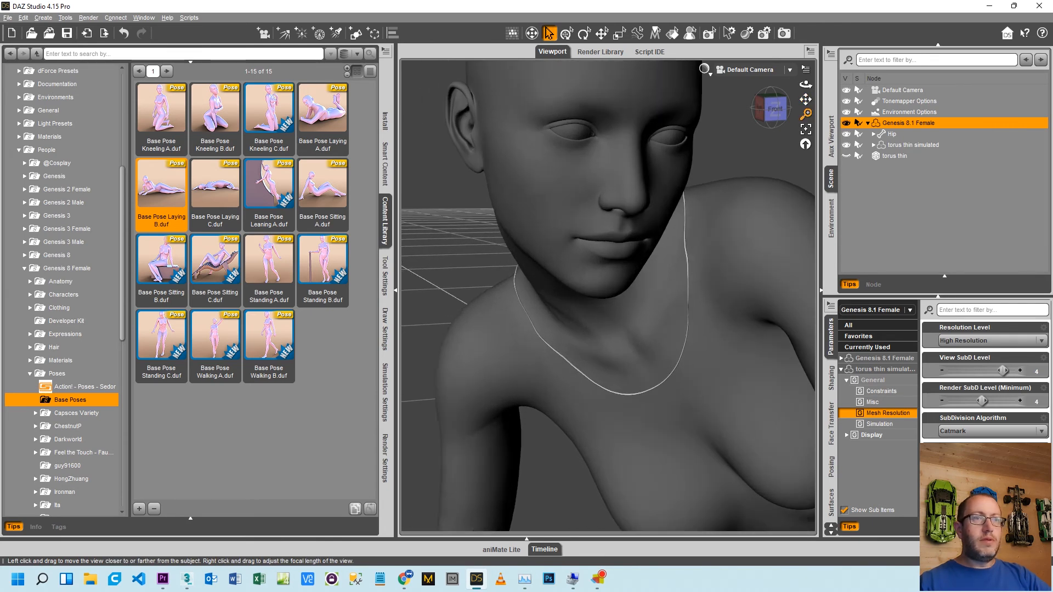
# Run the dForce simulation on the posed figure's necklace, stop it early once draped, and switch the viewport to NVIDIA Iray
pyautogui.click(386, 392)
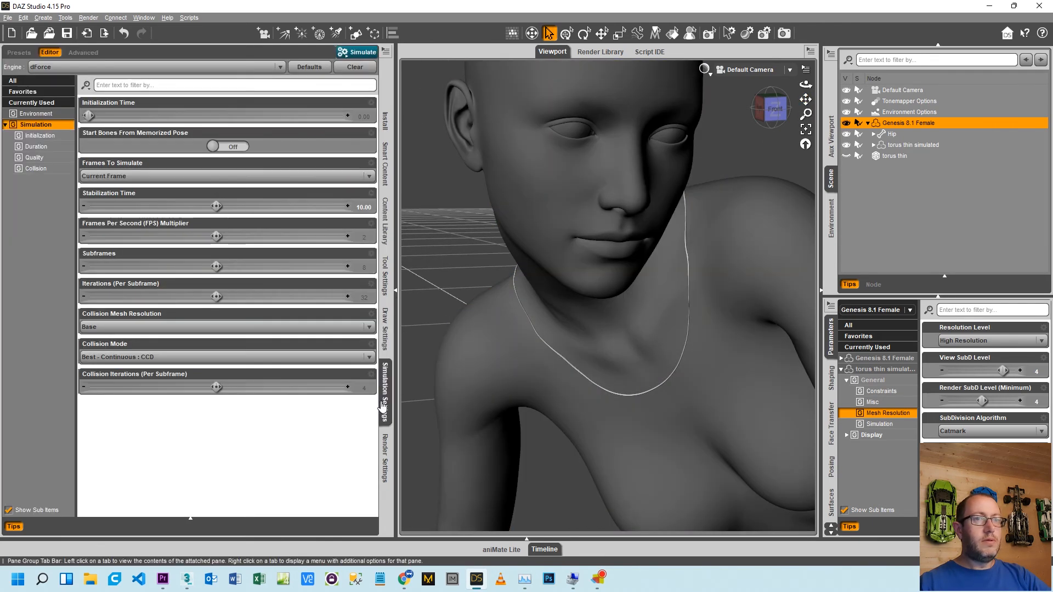
pyautogui.click(357, 52)
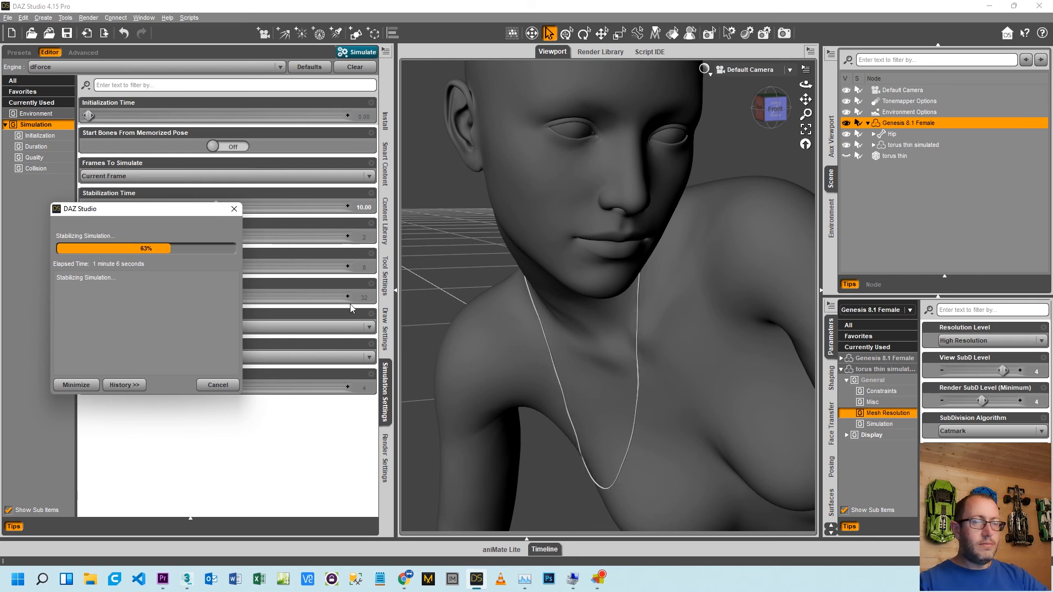
pyautogui.click(223, 386)
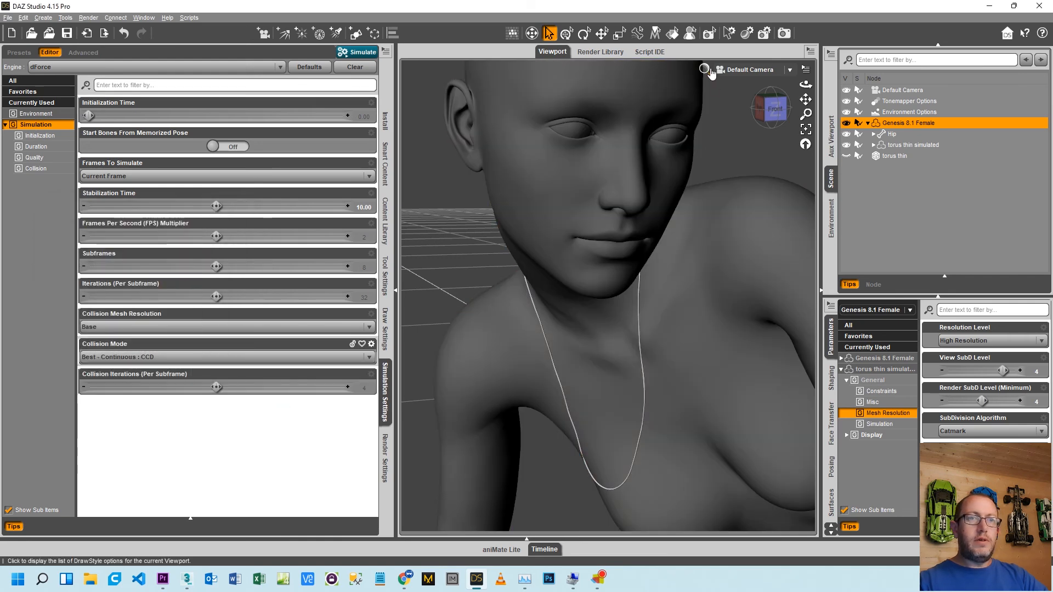
pyautogui.click(711, 73)
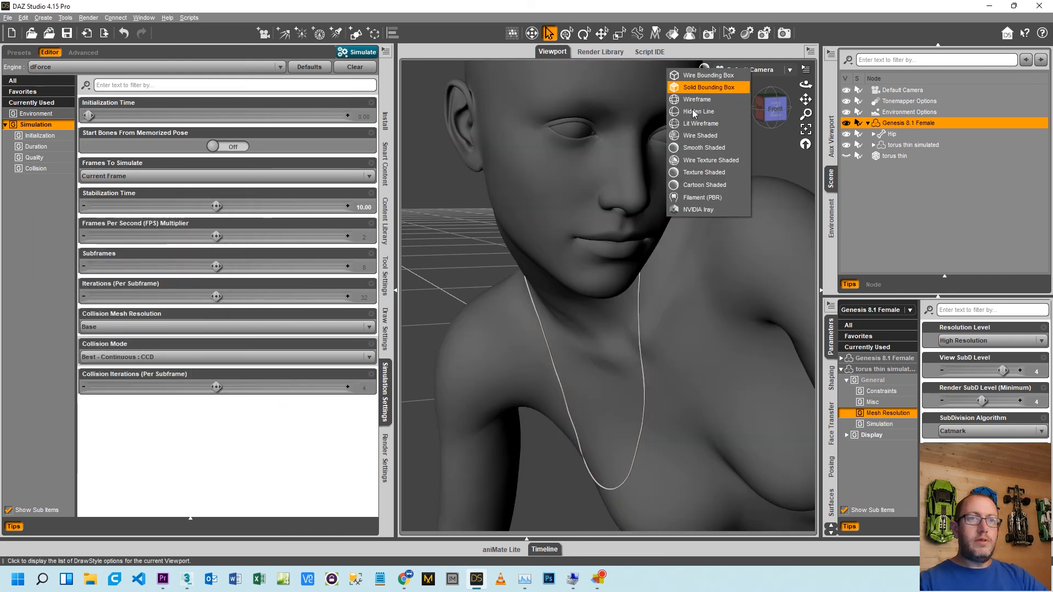
pyautogui.click(695, 209)
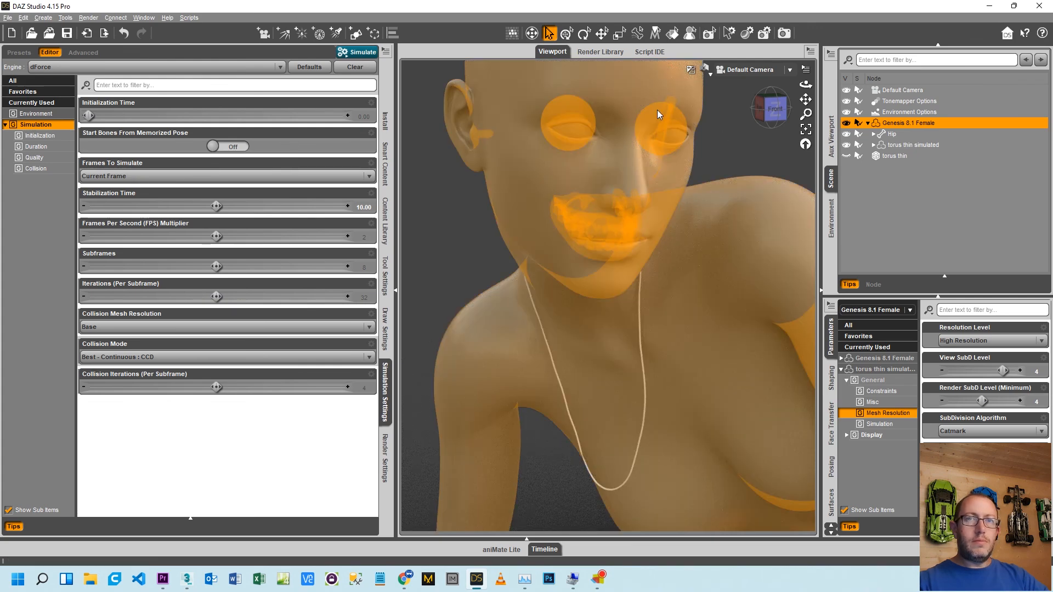
# Apply the Metal - Silver Iray shader preset to the surface of torus thin simulated
pyautogui.click(899, 146)
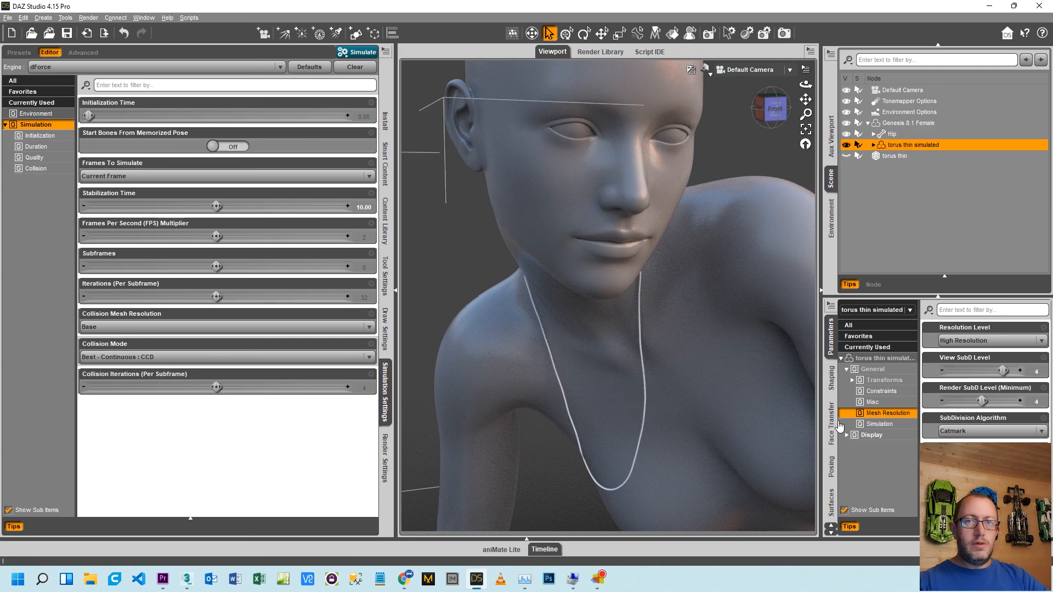
pyautogui.click(832, 500)
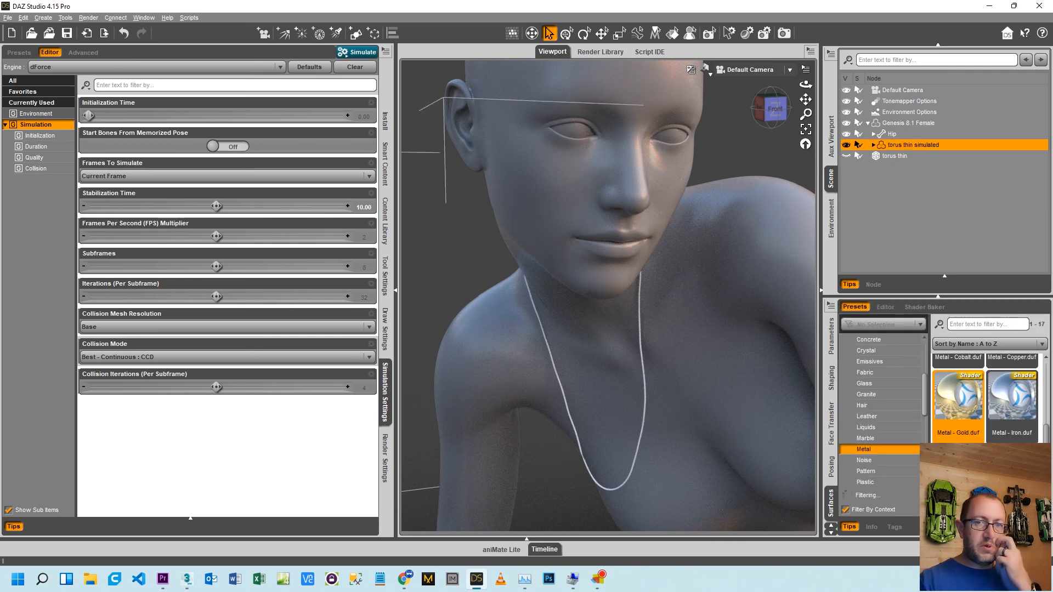
pyautogui.moveTo(1048, 432); pyautogui.dragTo(1051, 479)
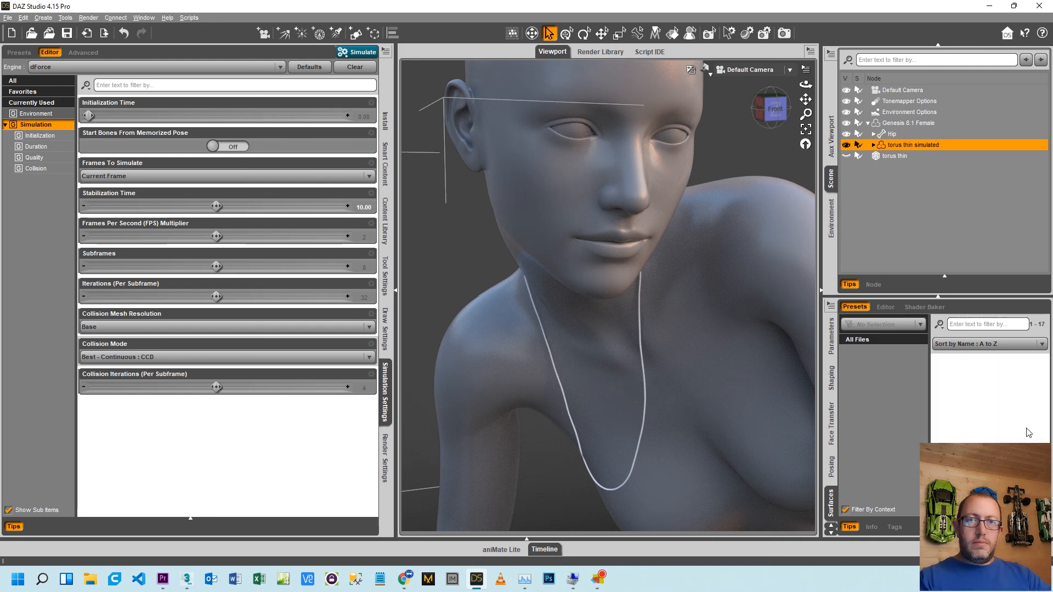
pyautogui.click(886, 308)
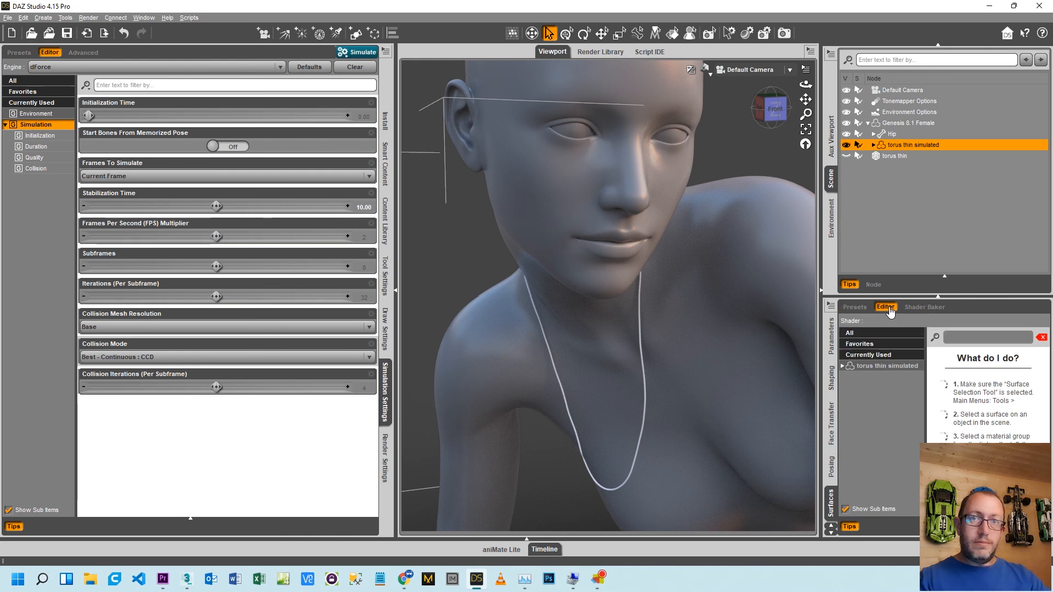
pyautogui.click(872, 366)
pyautogui.click(862, 308)
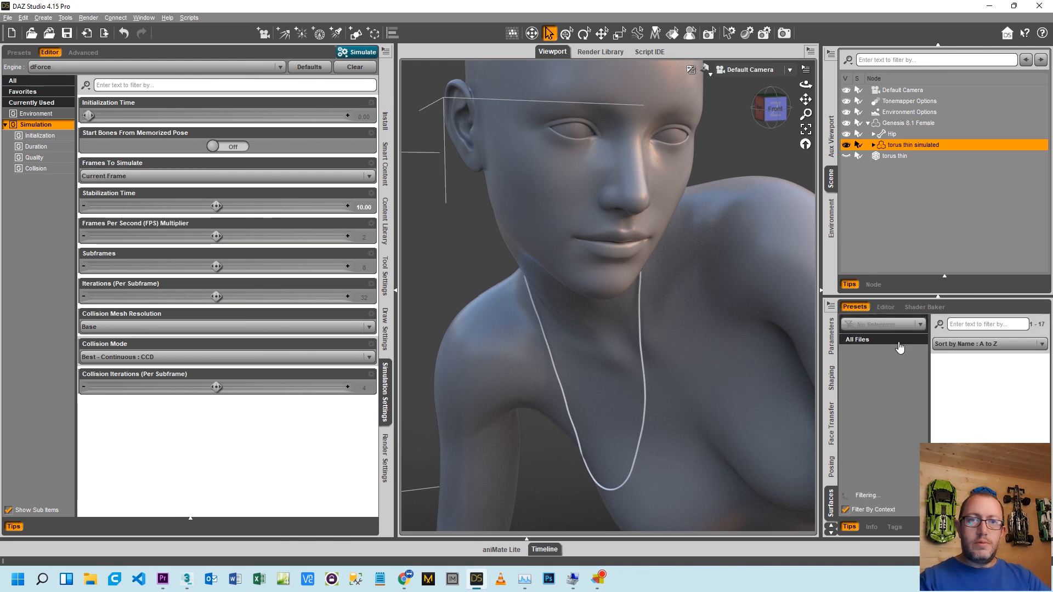
pyautogui.click(850, 363)
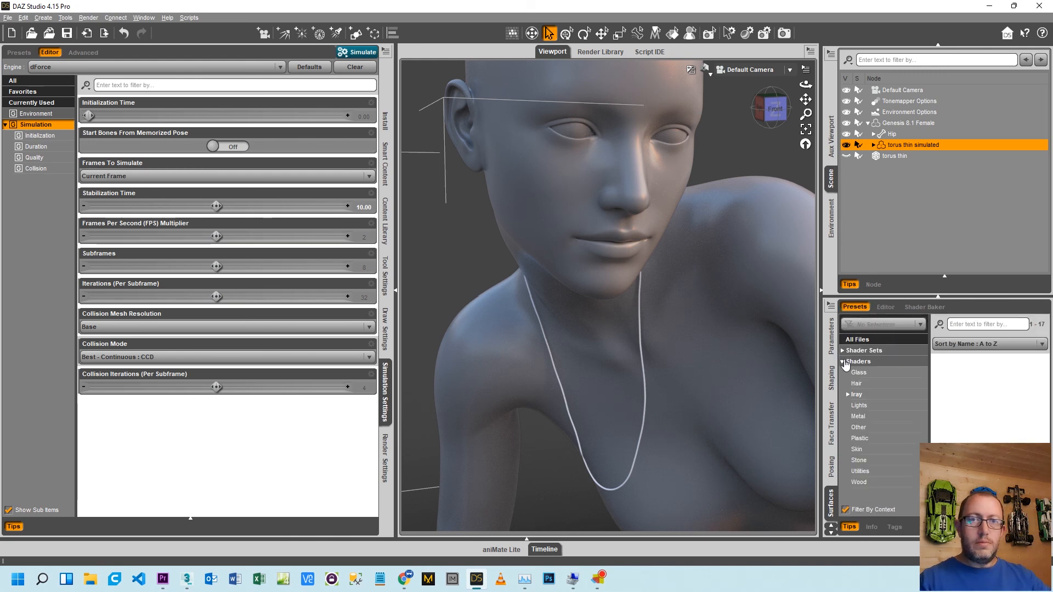
pyautogui.click(848, 396)
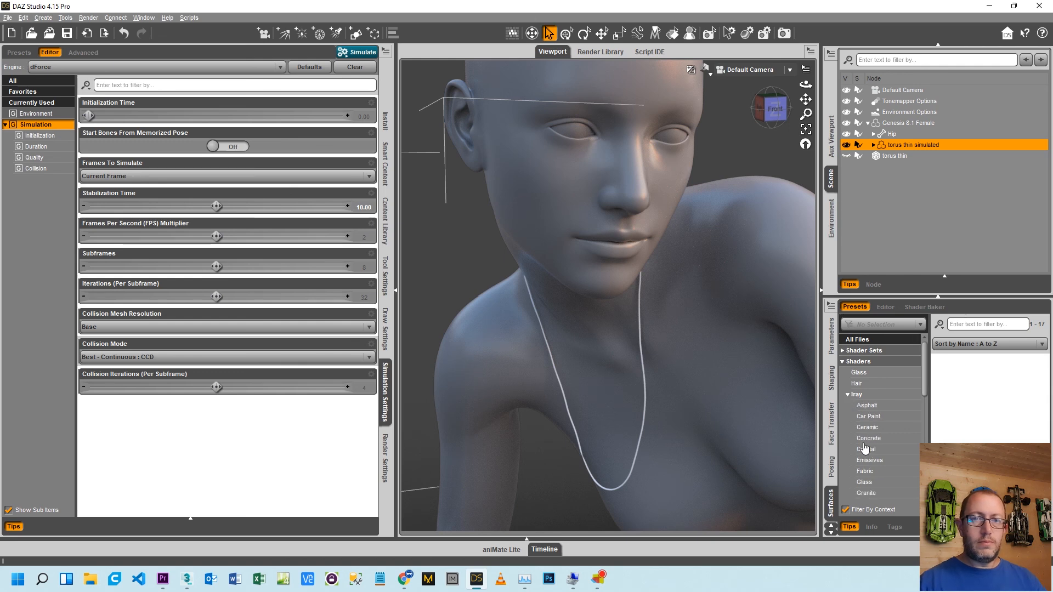
pyautogui.scroll(-3, 870, 466)
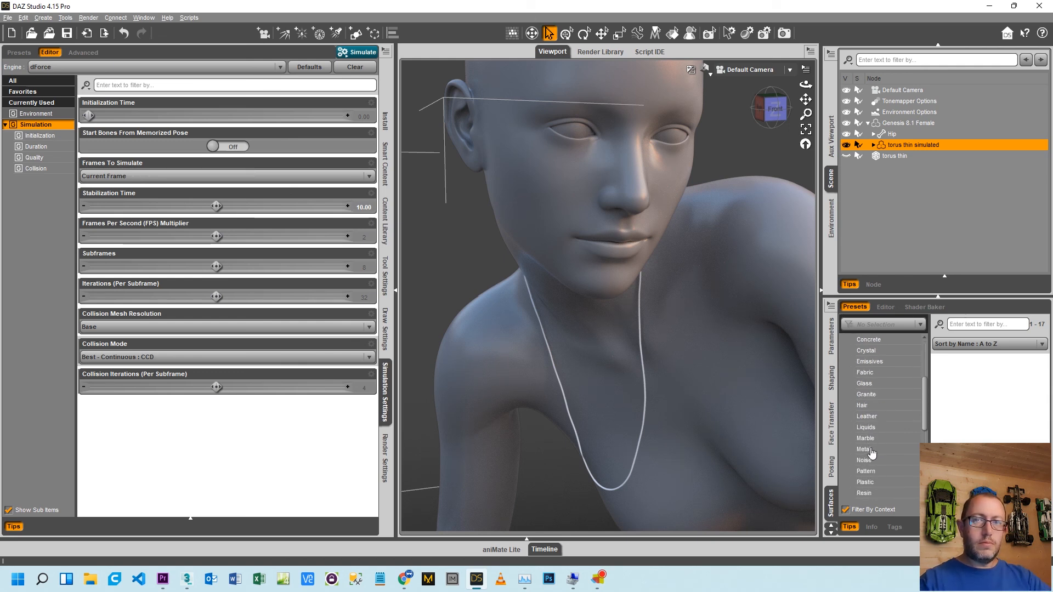
pyautogui.click(871, 450)
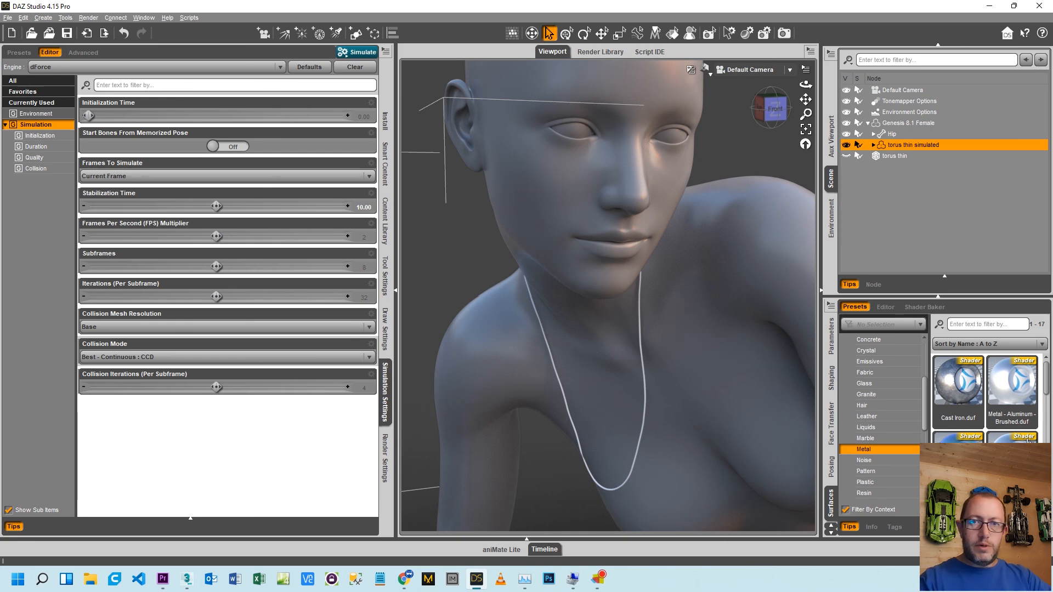
pyautogui.moveTo(1048, 387); pyautogui.dragTo(1052, 481)
pyautogui.doubleClick(1012, 398)
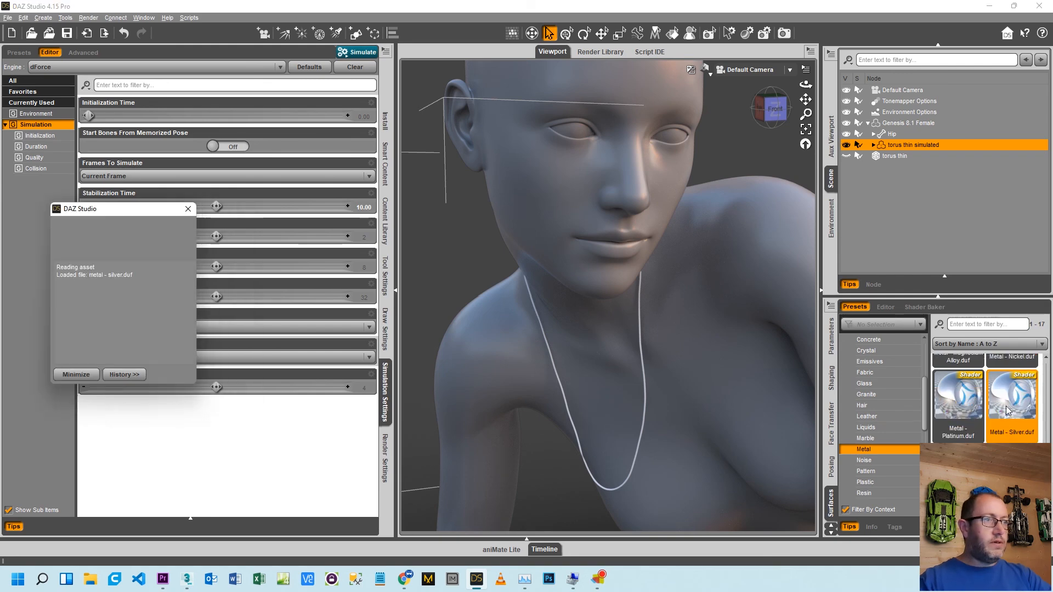